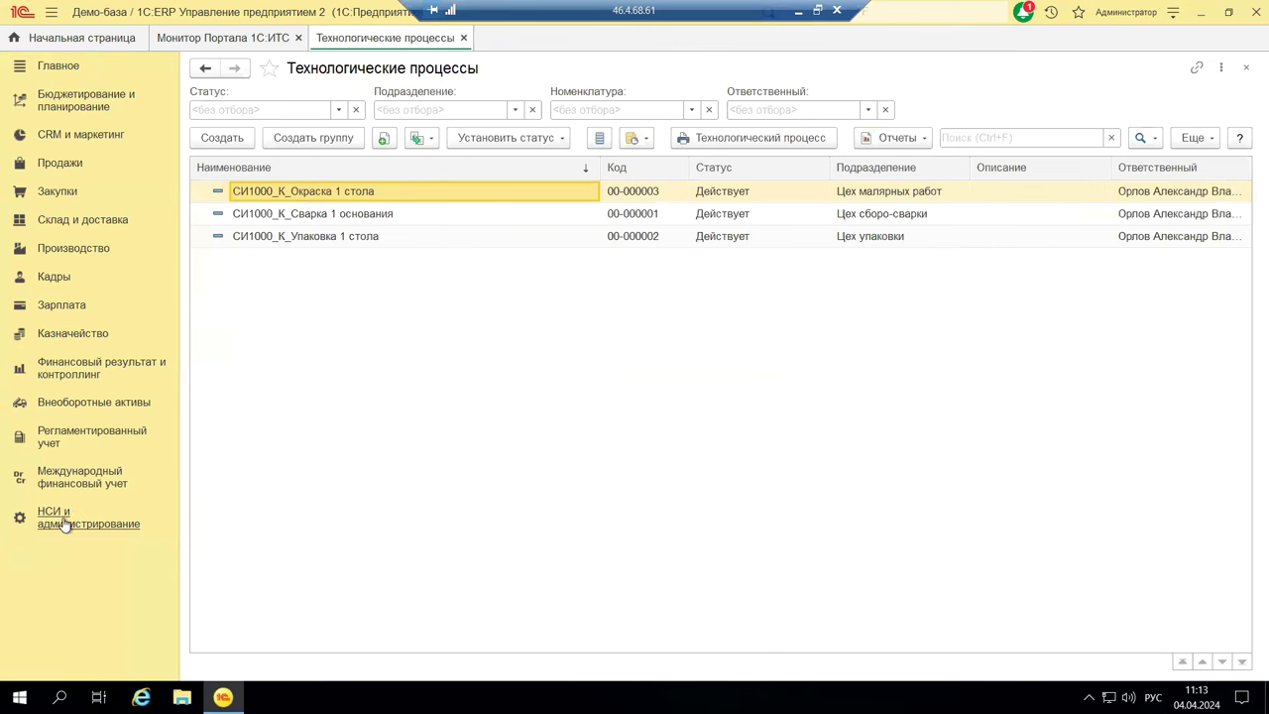
Step: Open the Ресурсные спецификации list in the Производство section and look through the Изделия из дерева group
{"action": "left_click", "coordinate": [84, 250]}
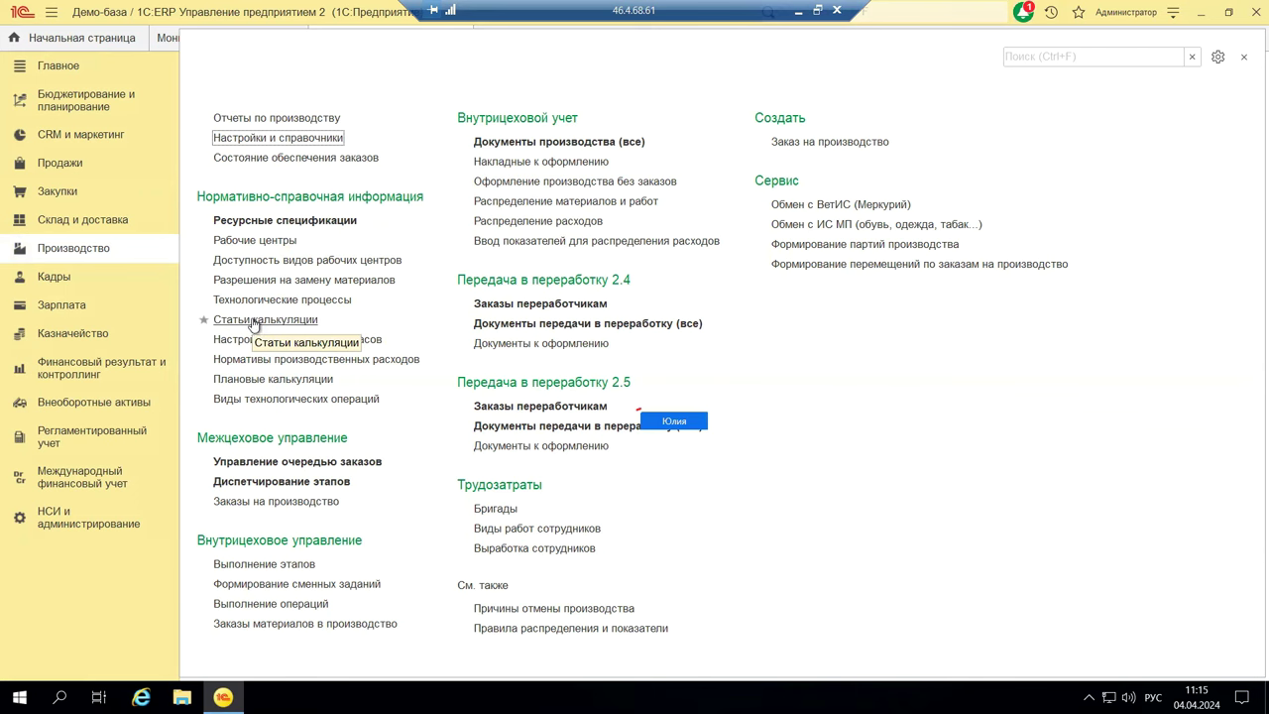
{"action": "left_click", "coordinate": [260, 226]}
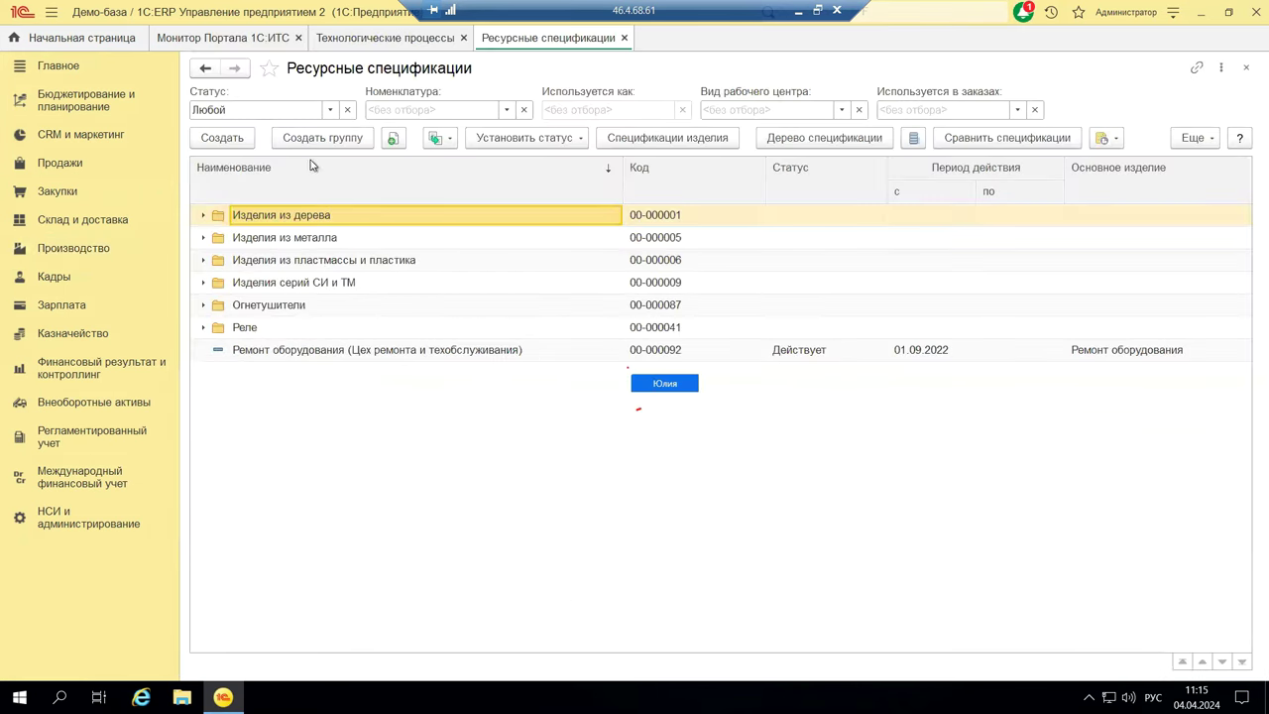
{"action": "left_click", "coordinate": [201, 218]}
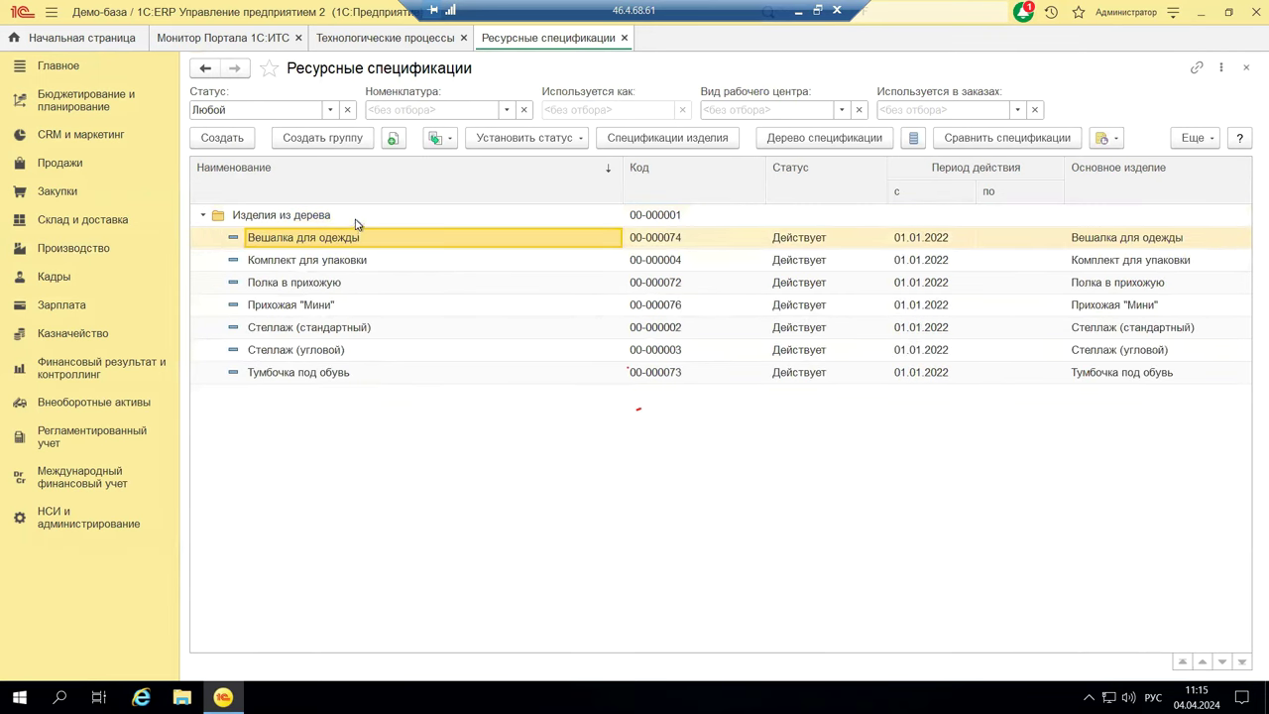
{"action": "left_click", "coordinate": [203, 214]}
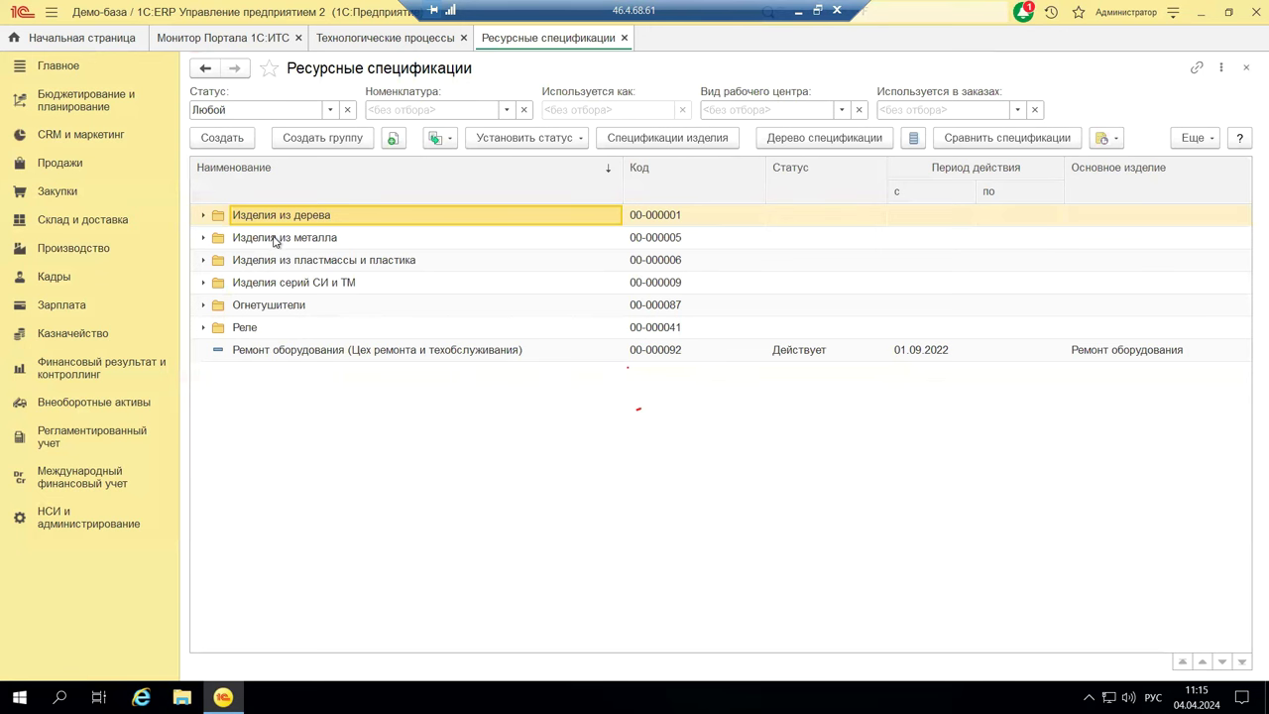
Step: Open the Лестница винтовая Spiral Staircase II specification from the Изделия из металла group
{"action": "left_click", "coordinate": [202, 239]}
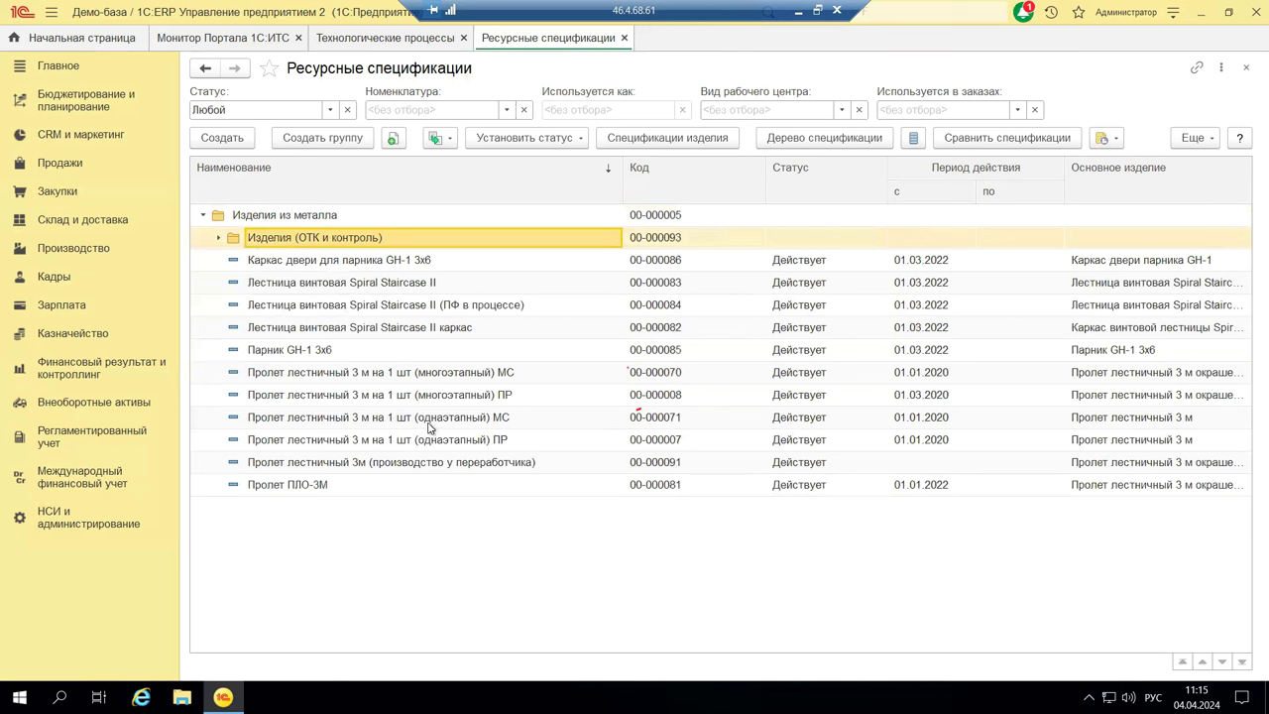
{"action": "left_click", "coordinate": [311, 283]}
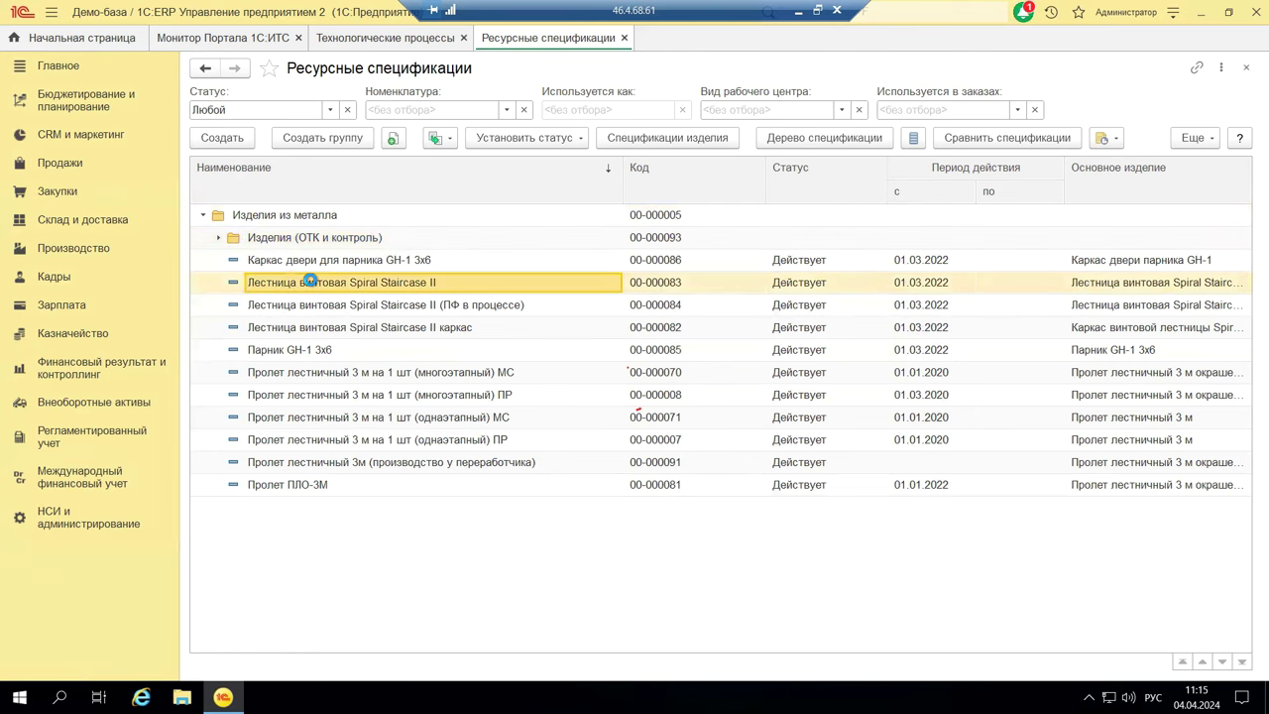
{"action": "double_click", "coordinate": [311, 282]}
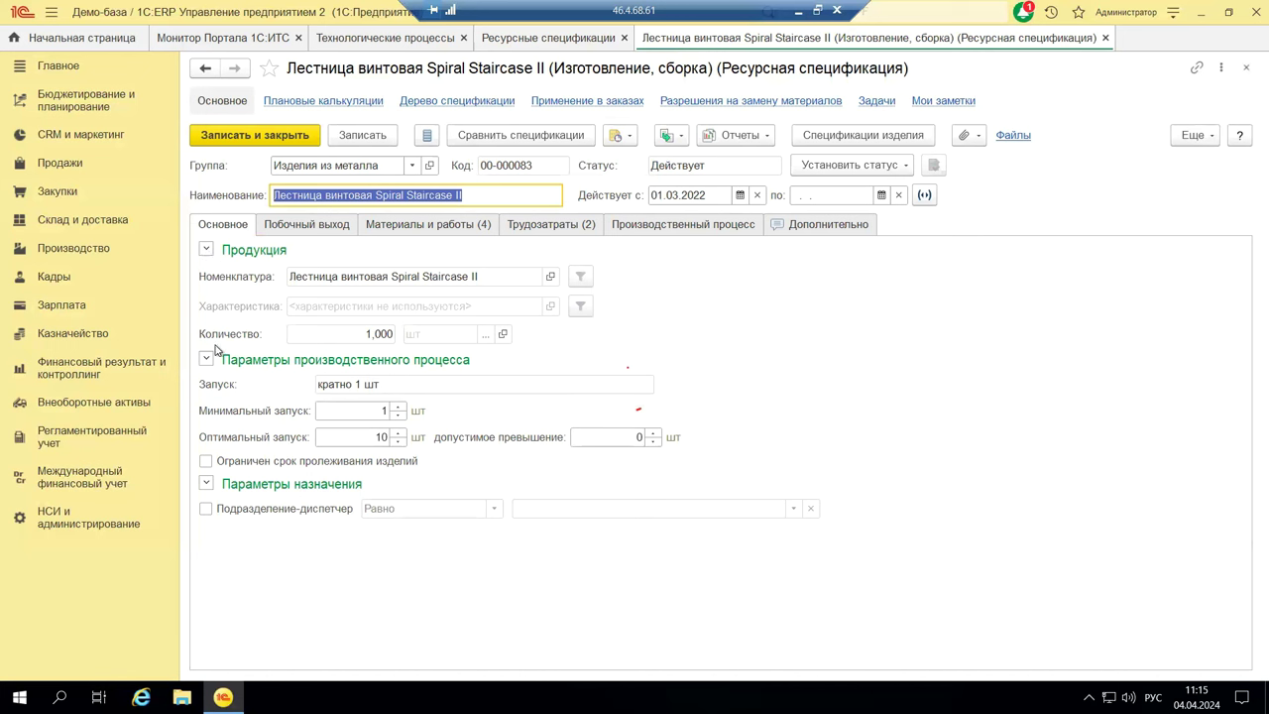
Step: Review the staircase specification's by-products, its materials and works, and its labour costs
{"action": "left_click", "coordinate": [308, 225]}
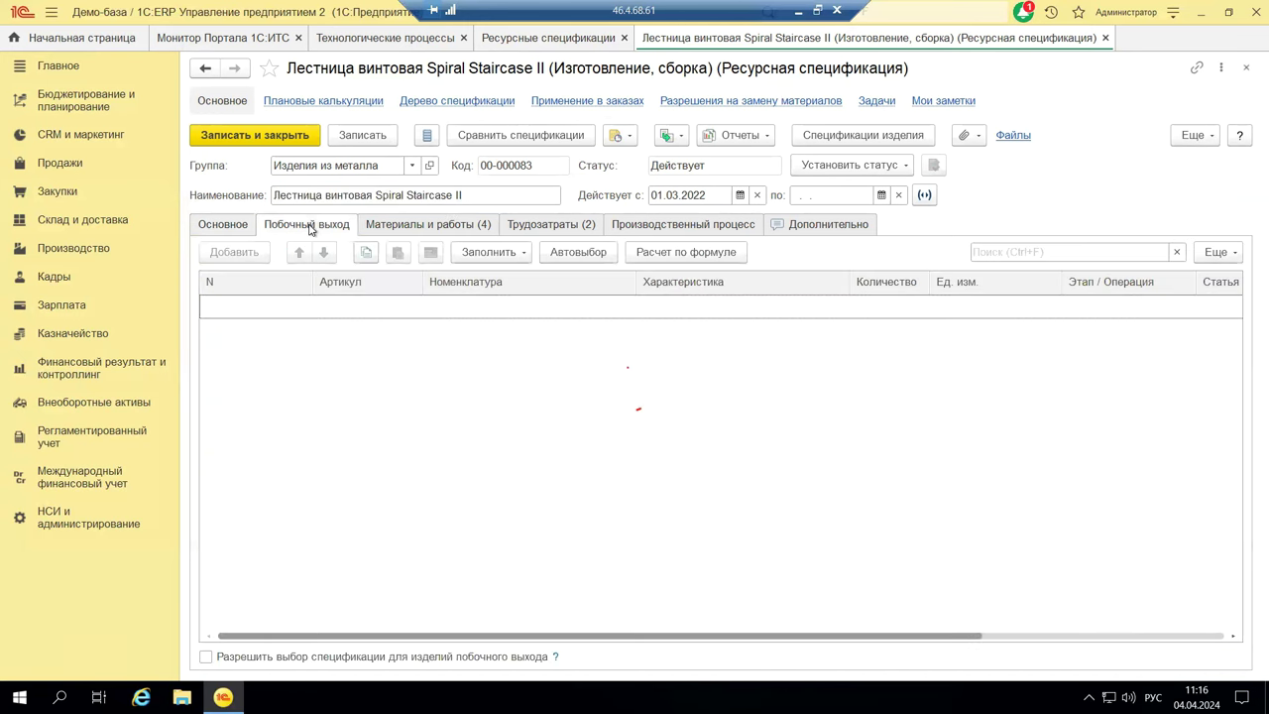
{"action": "left_click", "coordinate": [411, 231]}
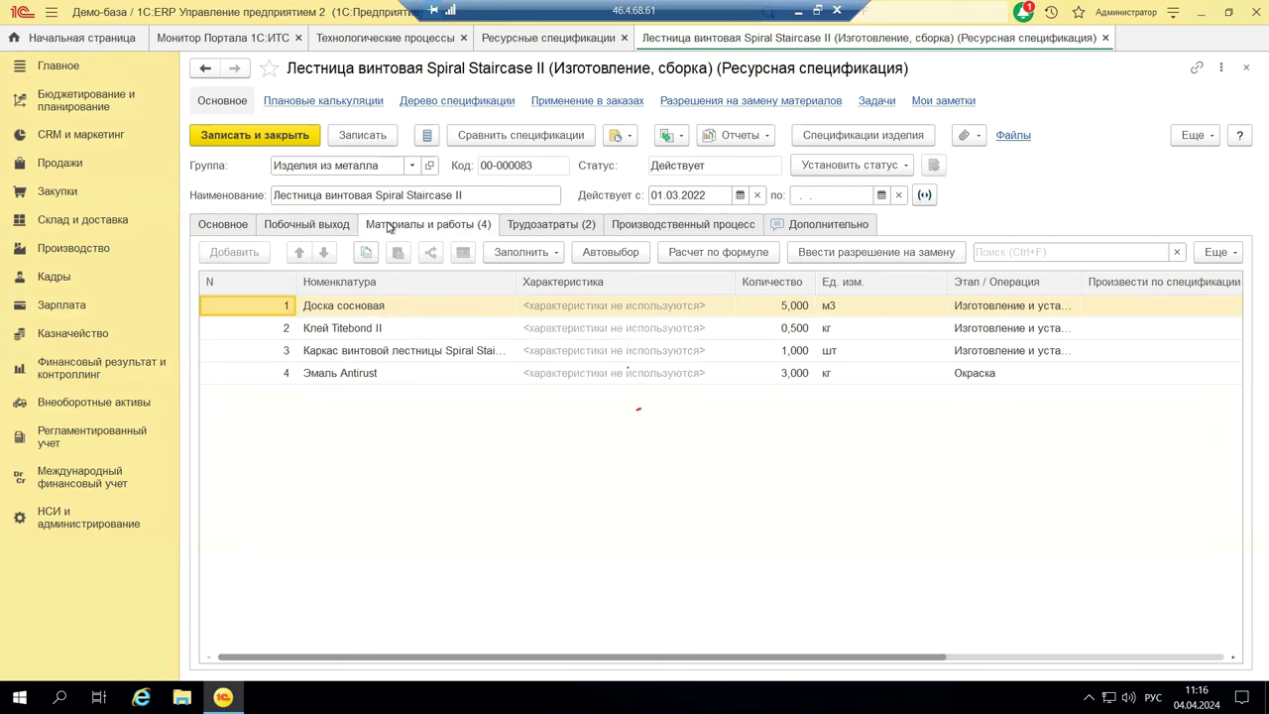
{"action": "left_click", "coordinate": [558, 229]}
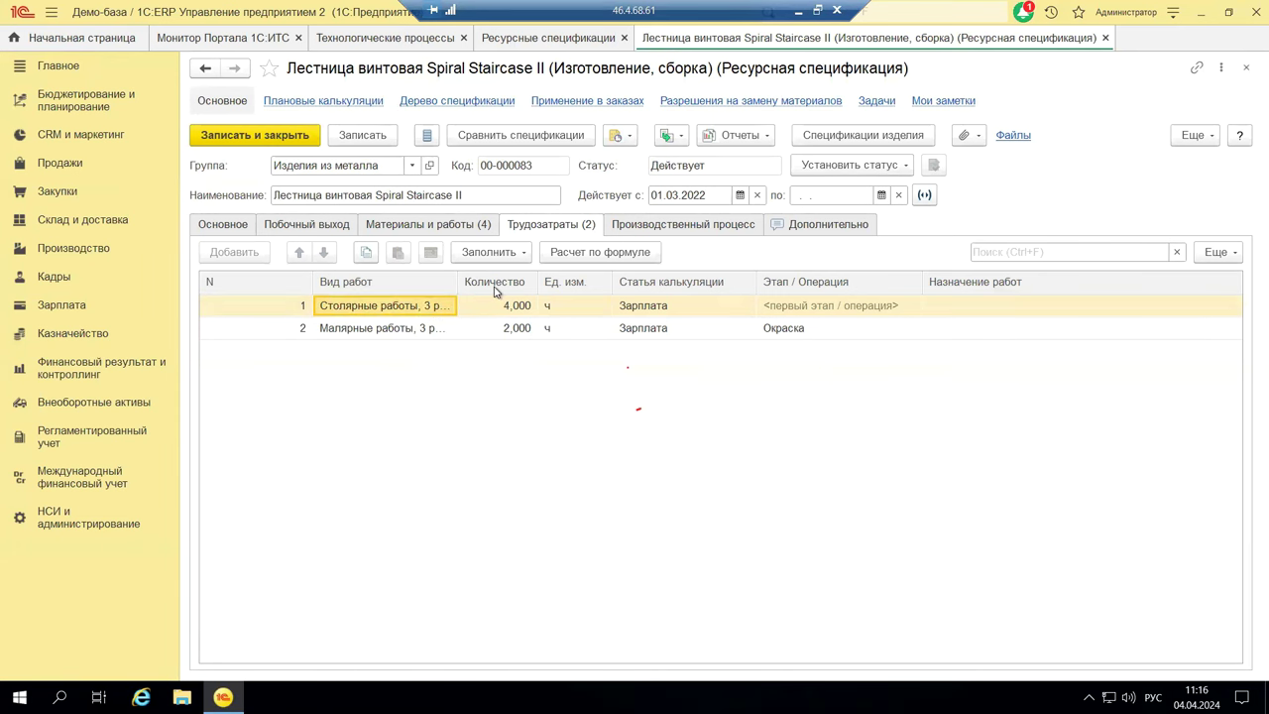
Step: Review the staircase's production process, comparing the handrail manufacturing and installation stage with the Окраска stage
{"action": "left_click", "coordinate": [716, 227]}
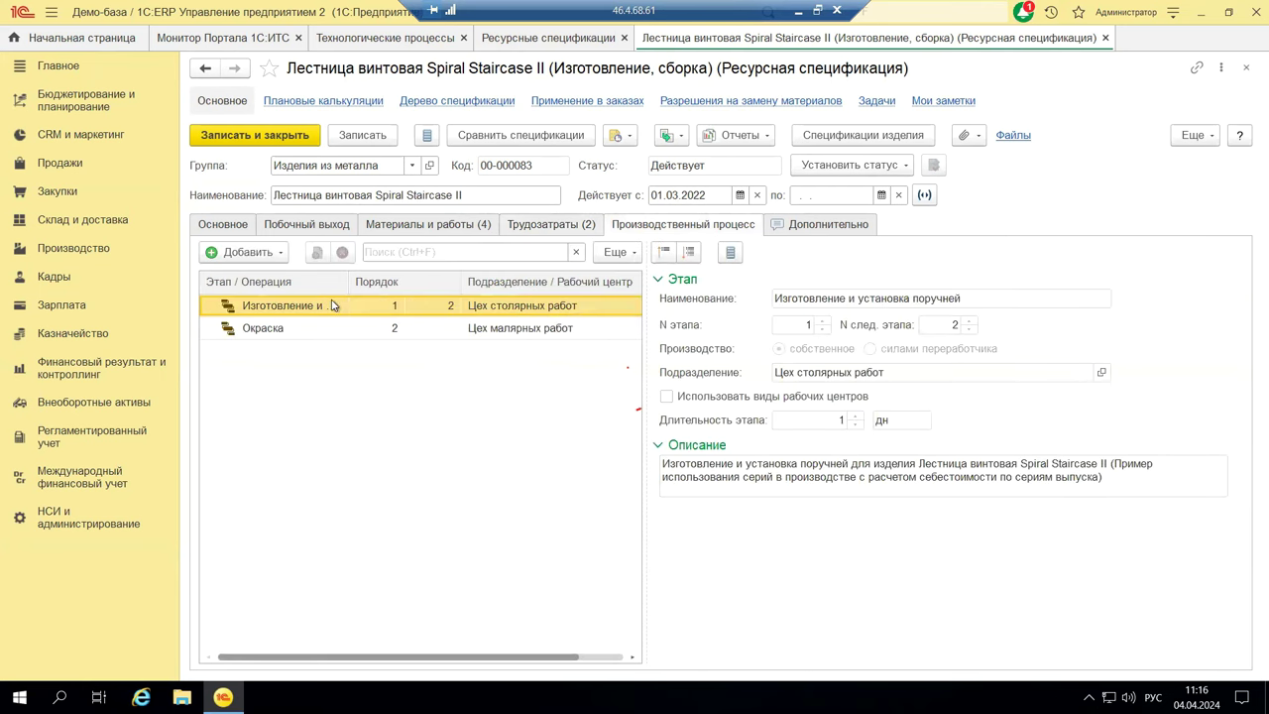
{"action": "left_click", "coordinate": [251, 332]}
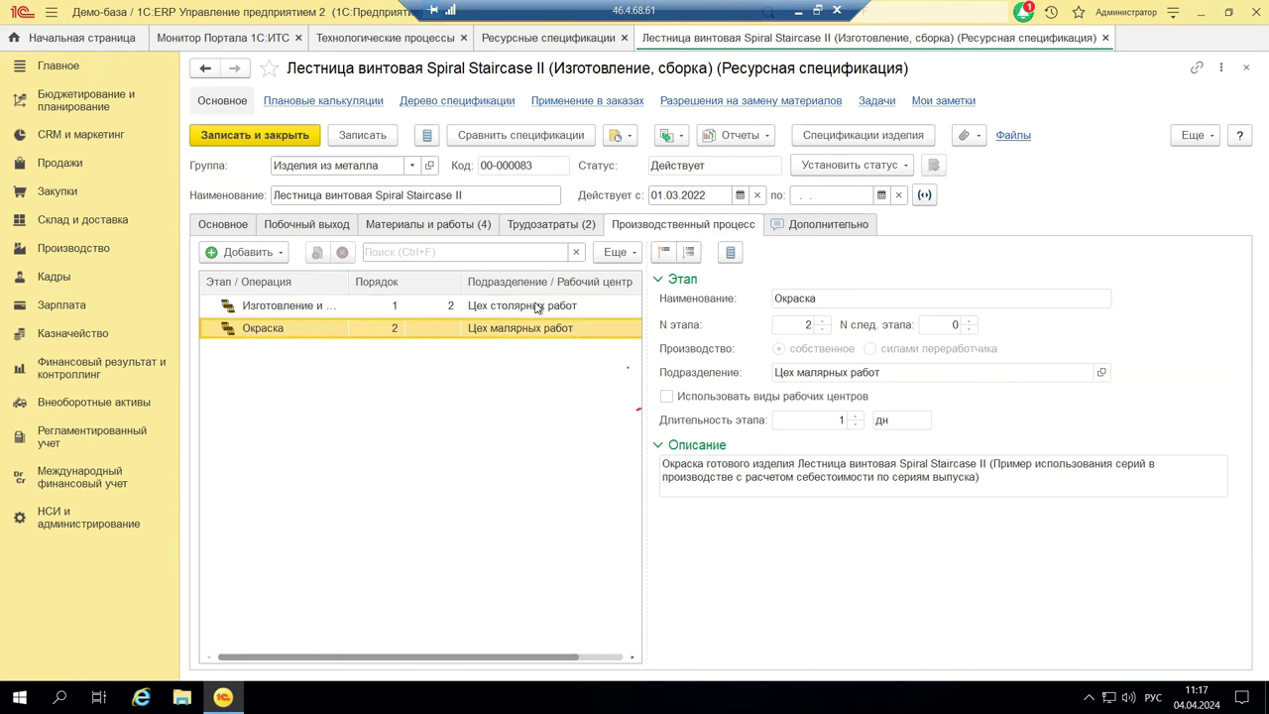
{"action": "left_click", "coordinate": [244, 308]}
{"action": "left_click", "coordinate": [226, 327]}
Step: Examine the Окраска stage's name, next stage number and description, as well as the specification's additional description
{"action": "double_click", "coordinate": [821, 297]}
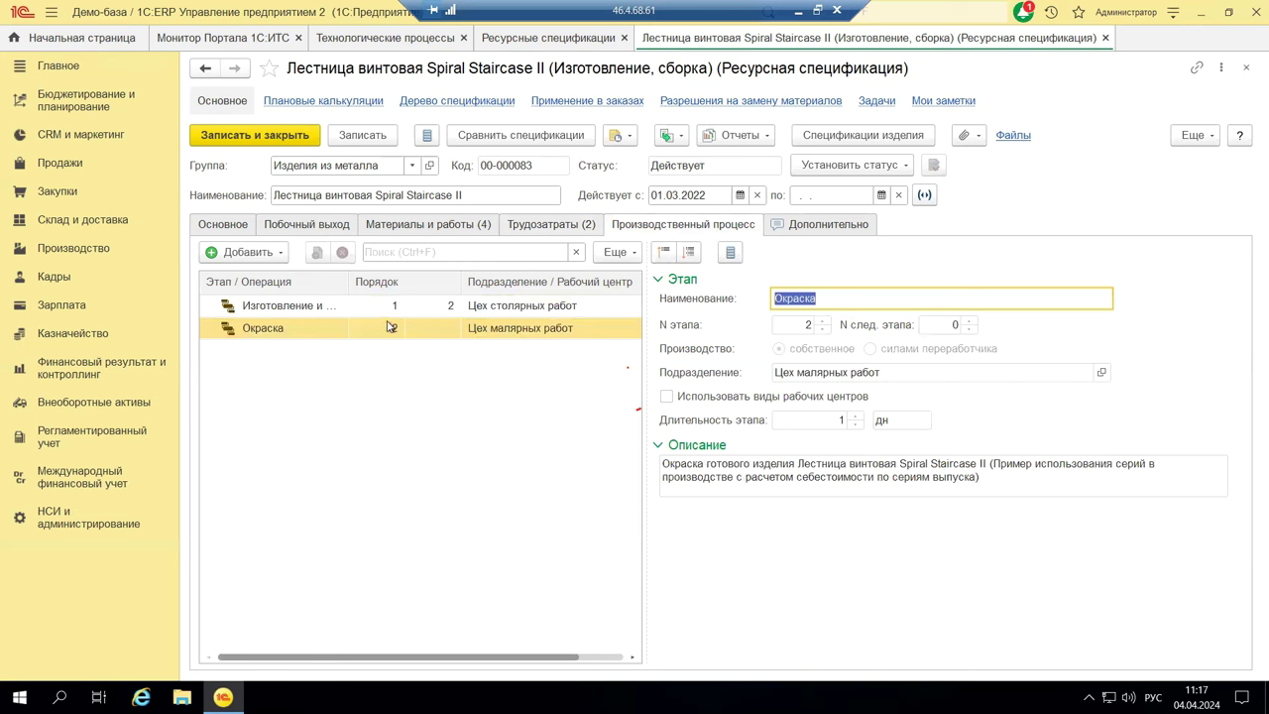
{"action": "left_click", "coordinate": [954, 328]}
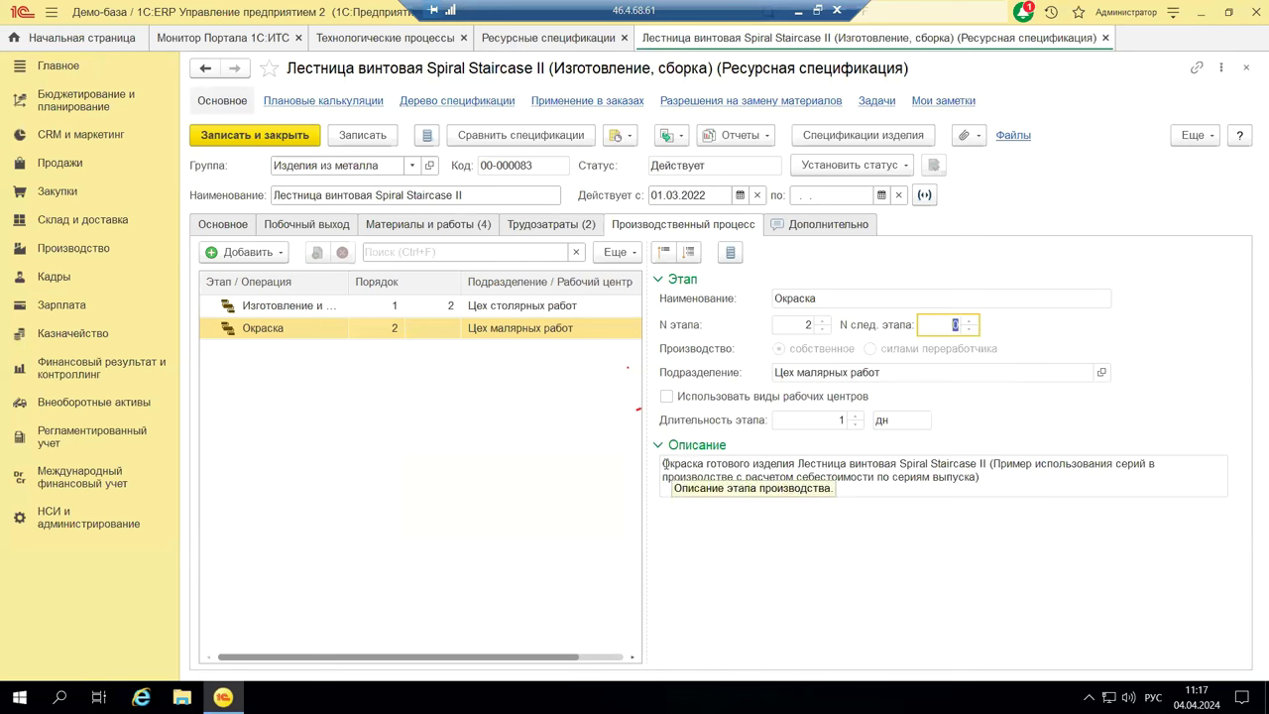
{"action": "left_click", "coordinate": [730, 466]}
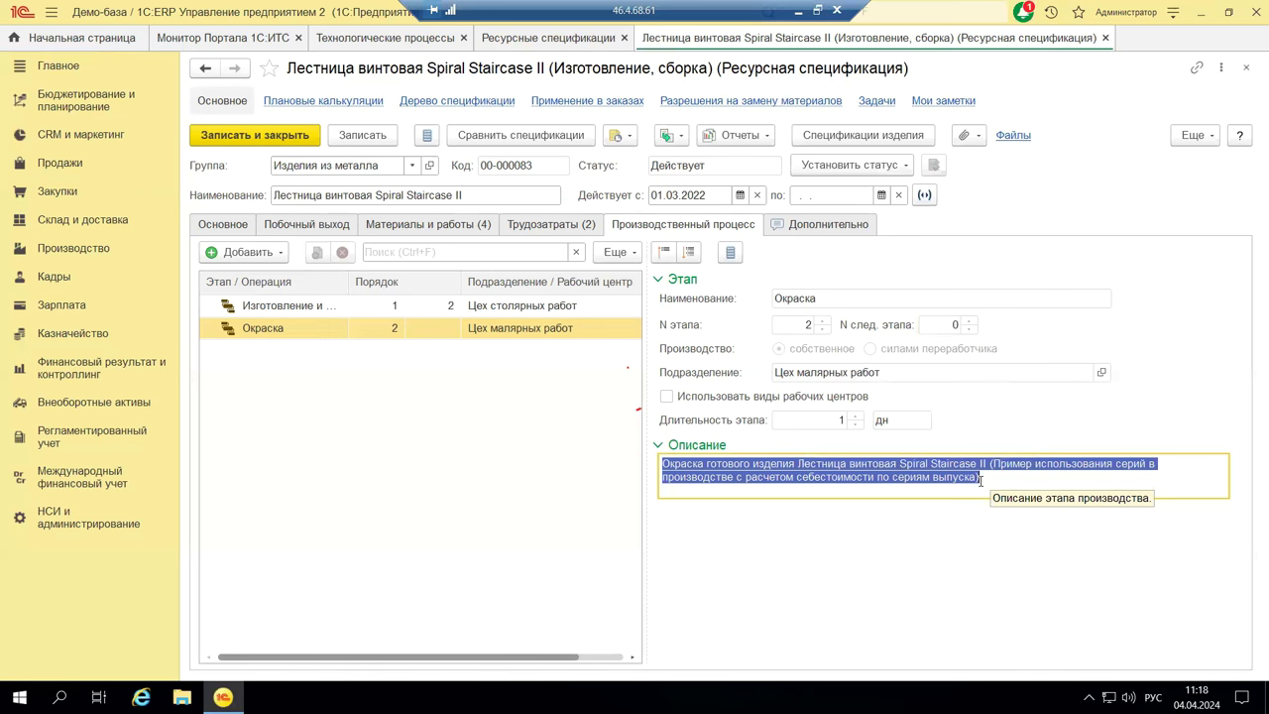
{"action": "left_click", "coordinate": [857, 226]}
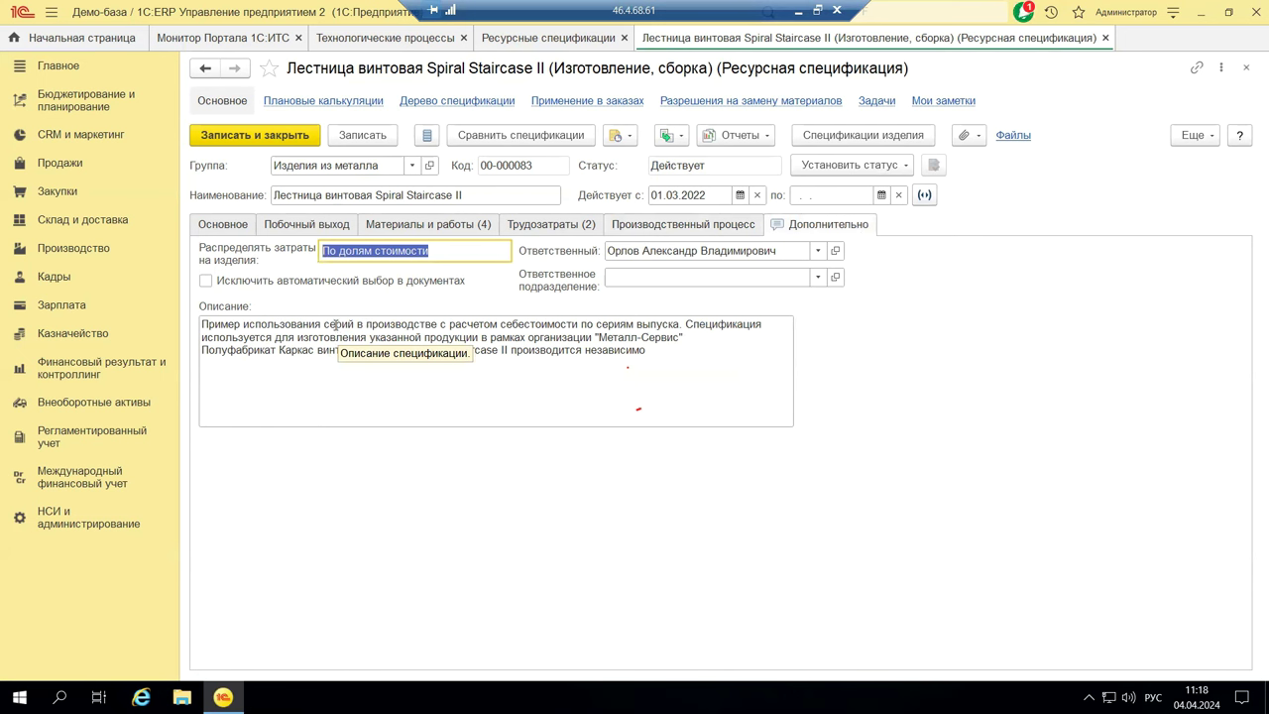
{"action": "left_click_drag", "start_coordinate": [452, 350], "coordinate": [647, 353]}
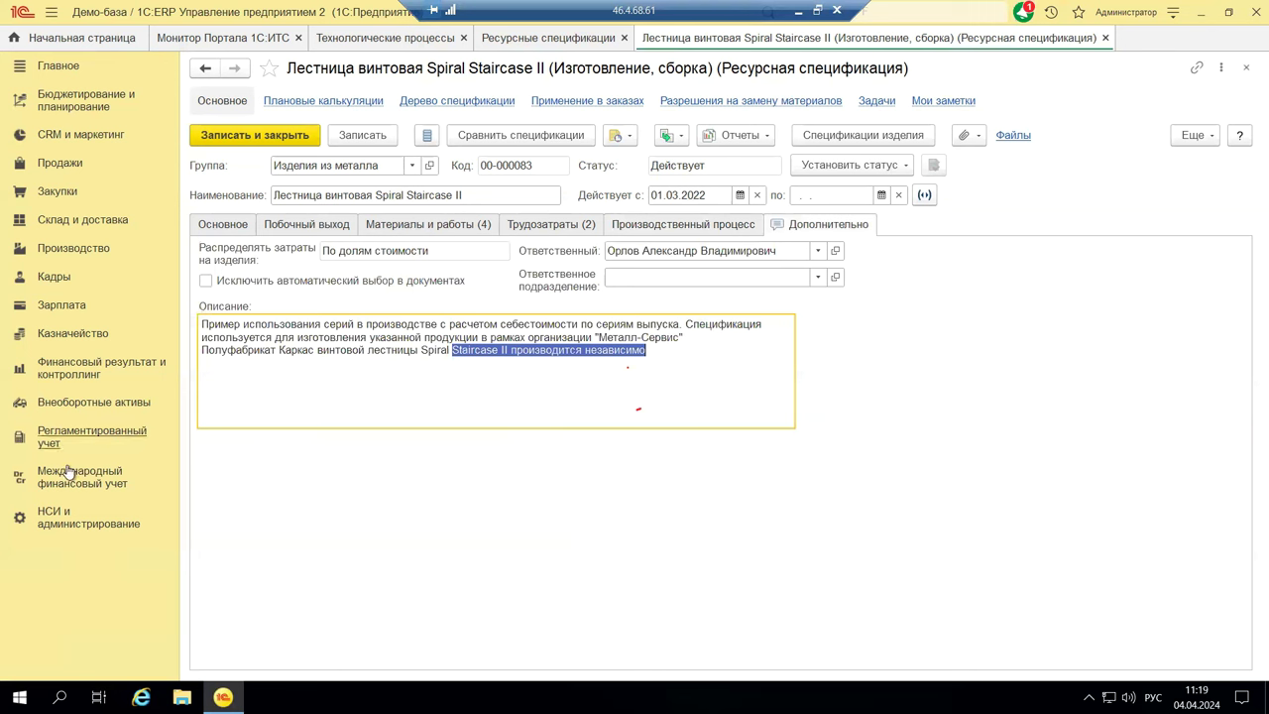
Step: Open the work centre structure and check Участок №1 and Участок №2 of Цех обработки деталей for work centres
{"action": "left_click", "coordinate": [65, 249]}
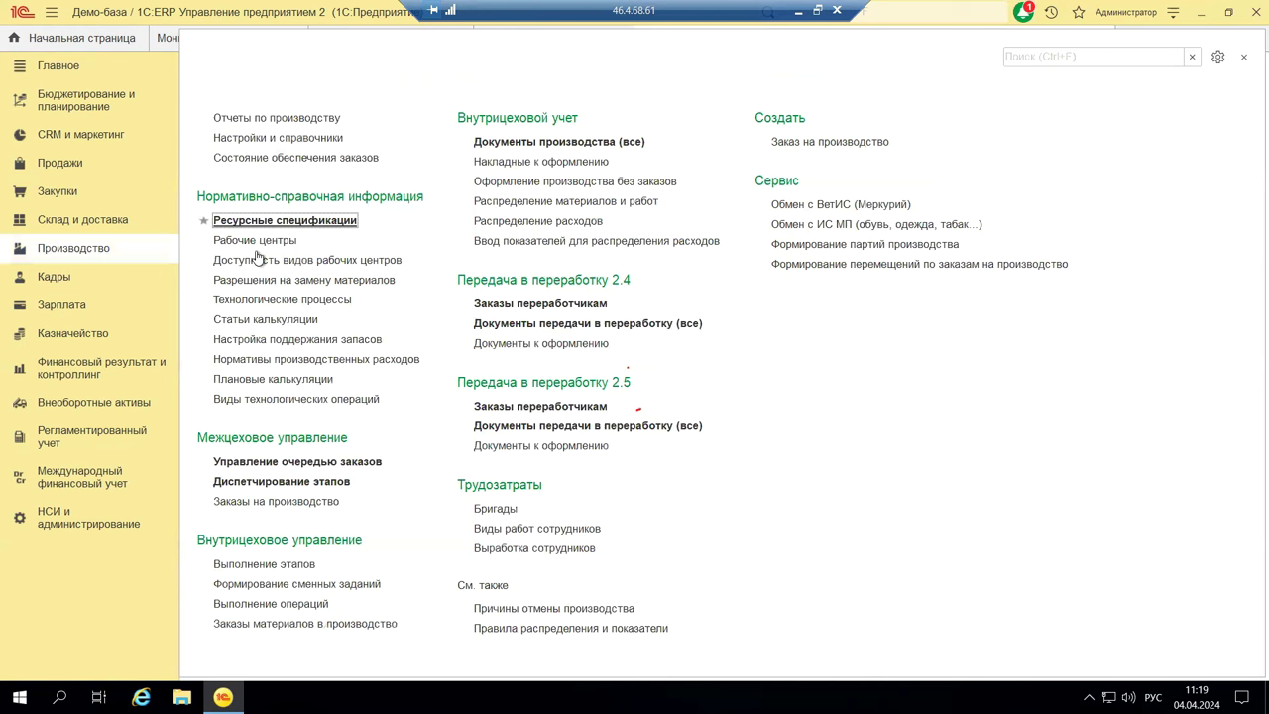
{"action": "left_click", "coordinate": [255, 240]}
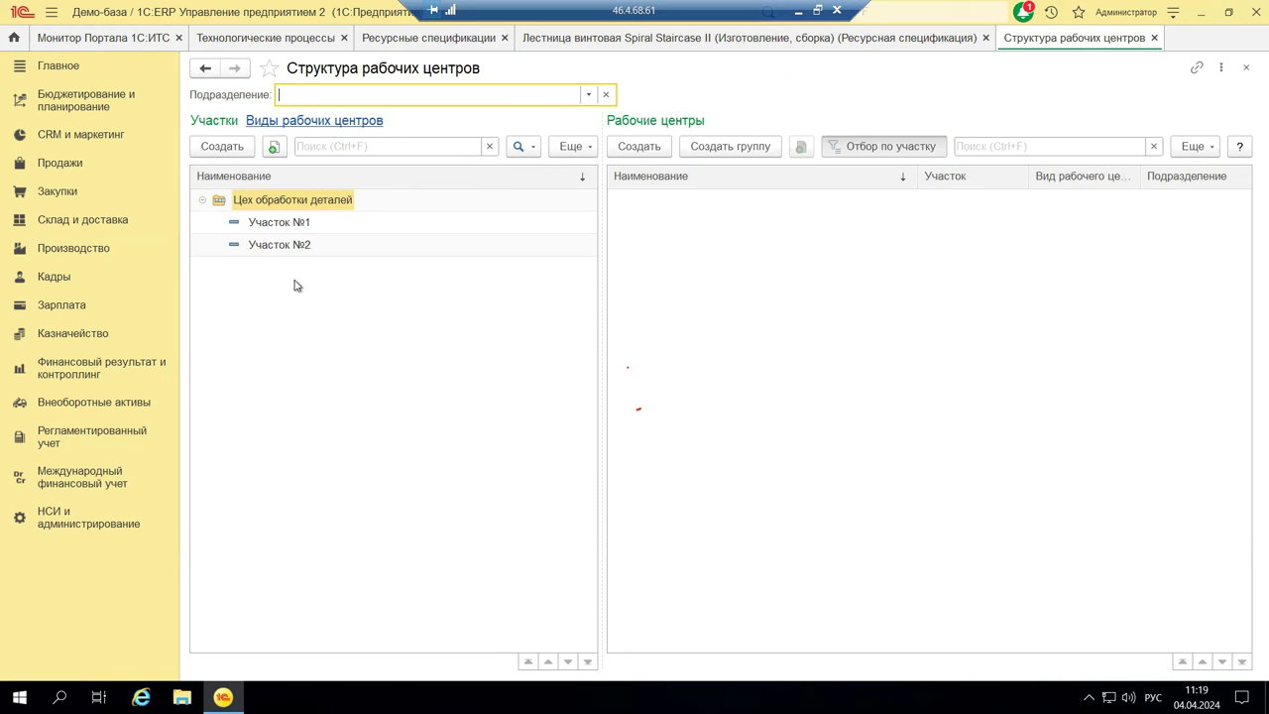
{"action": "left_click", "coordinate": [263, 227]}
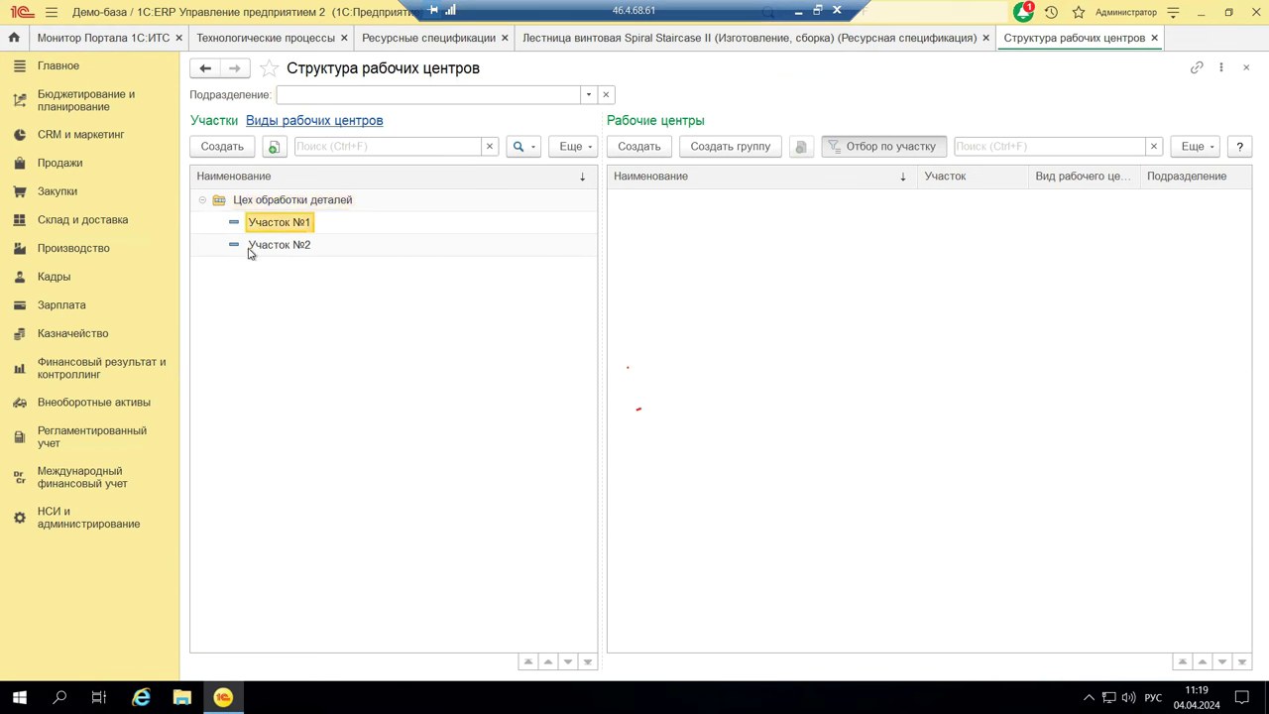
{"action": "left_click", "coordinate": [250, 252]}
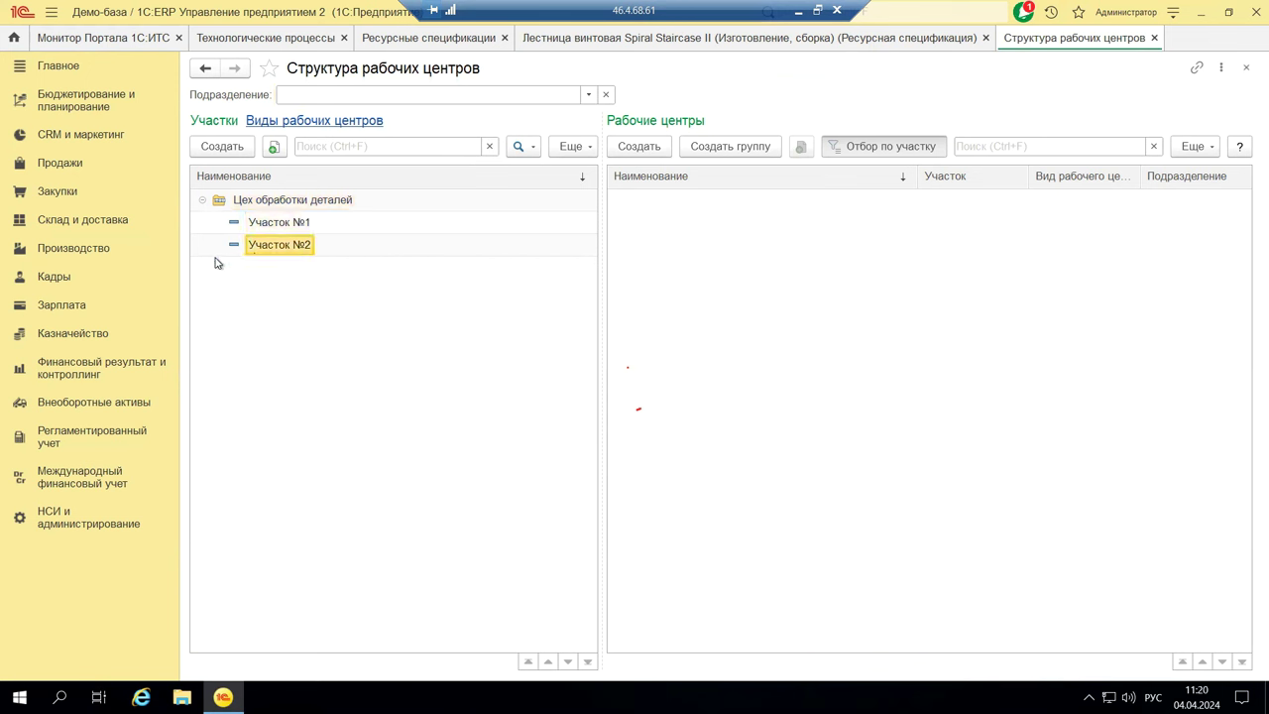
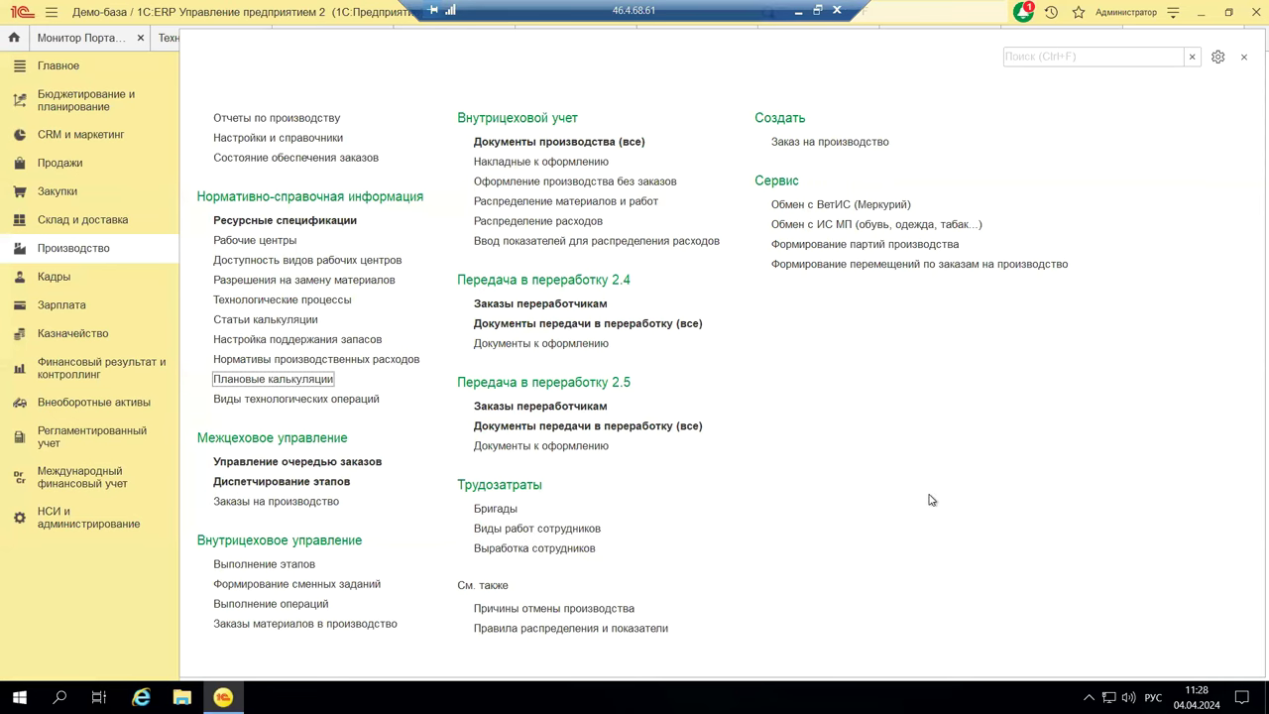
Step: Open the Малярные работы, 3 разряд card from Виды работ сотрудников, check its unit of measure and close the card
{"action": "left_click", "coordinate": [506, 533]}
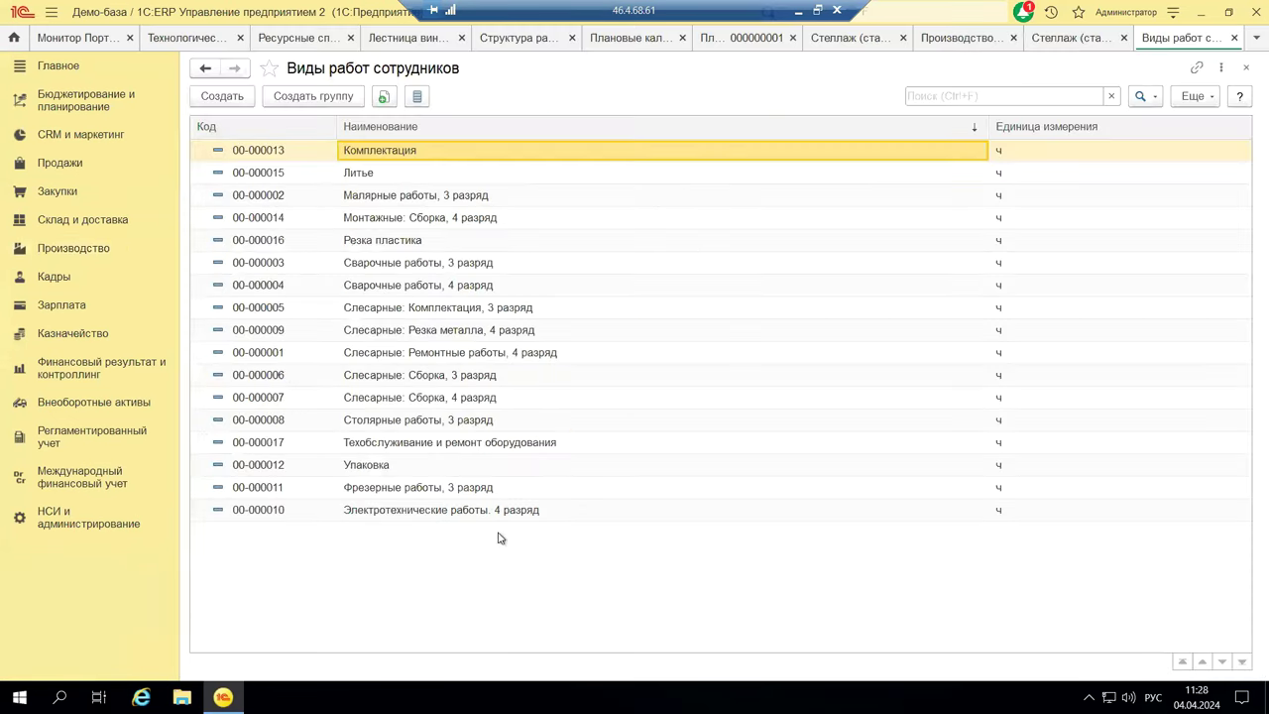
{"action": "left_click", "coordinate": [385, 198]}
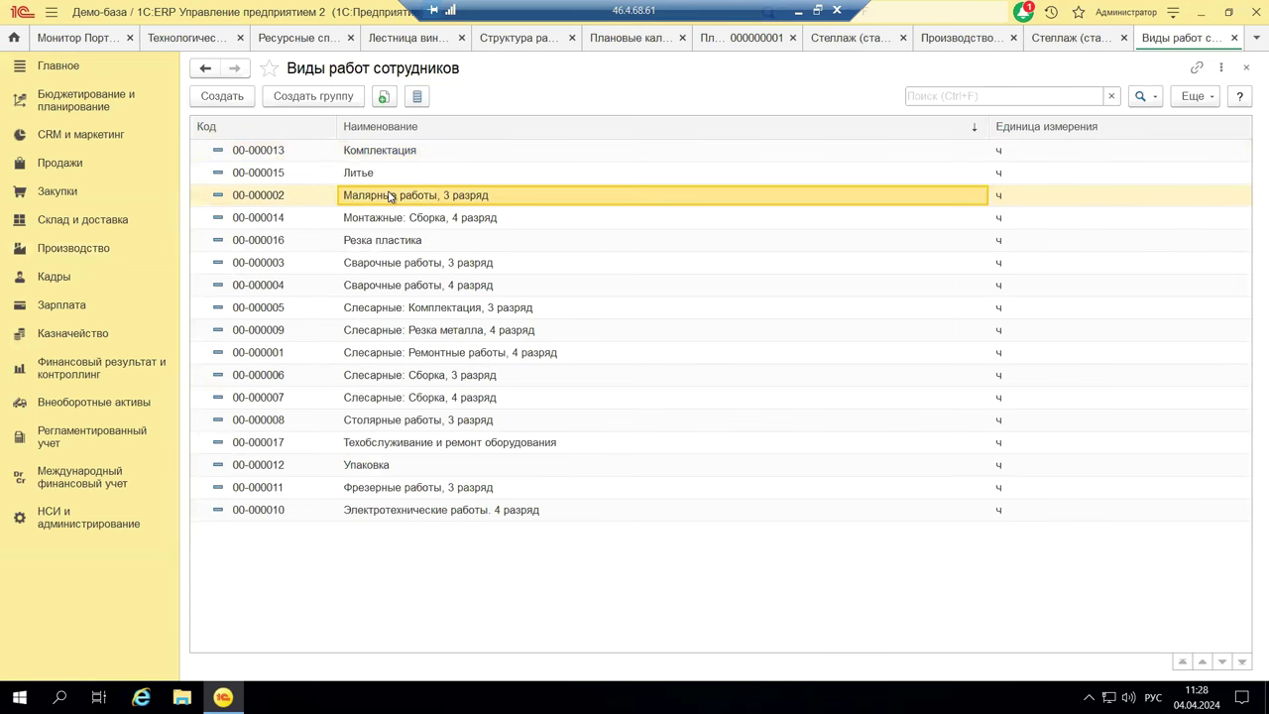
{"action": "double_click", "coordinate": [390, 191]}
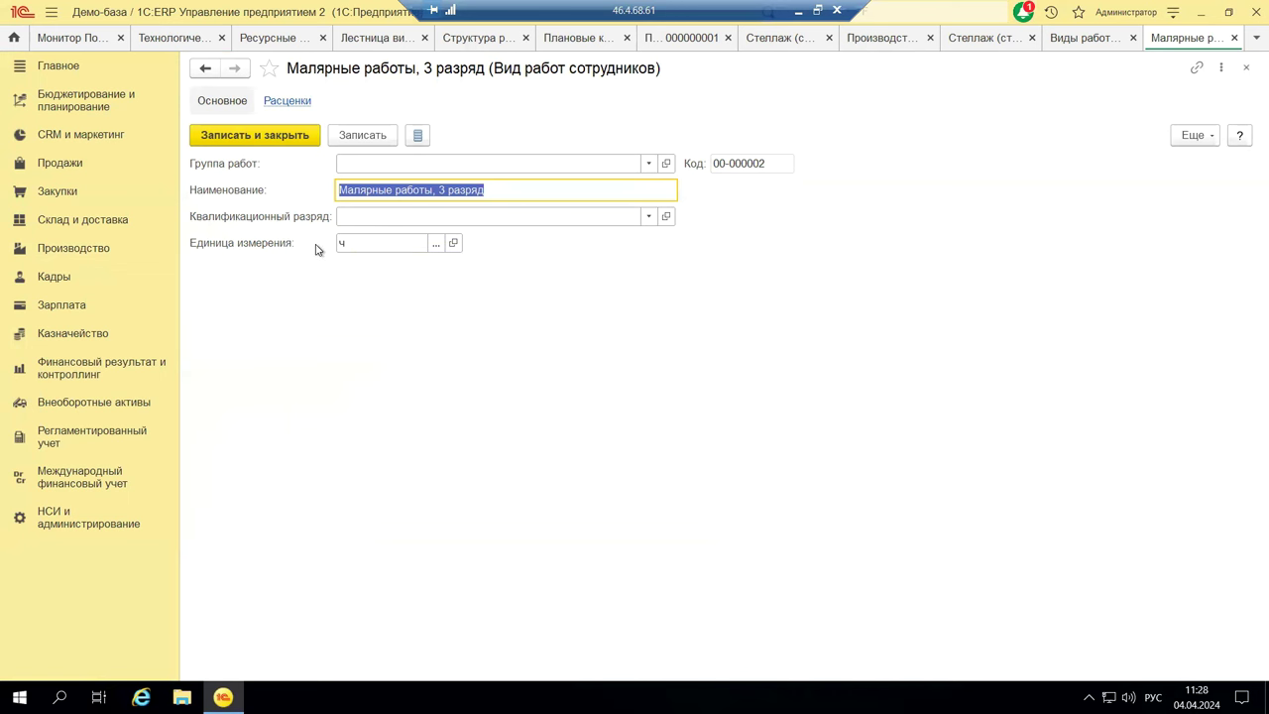
{"action": "left_click", "coordinate": [352, 242]}
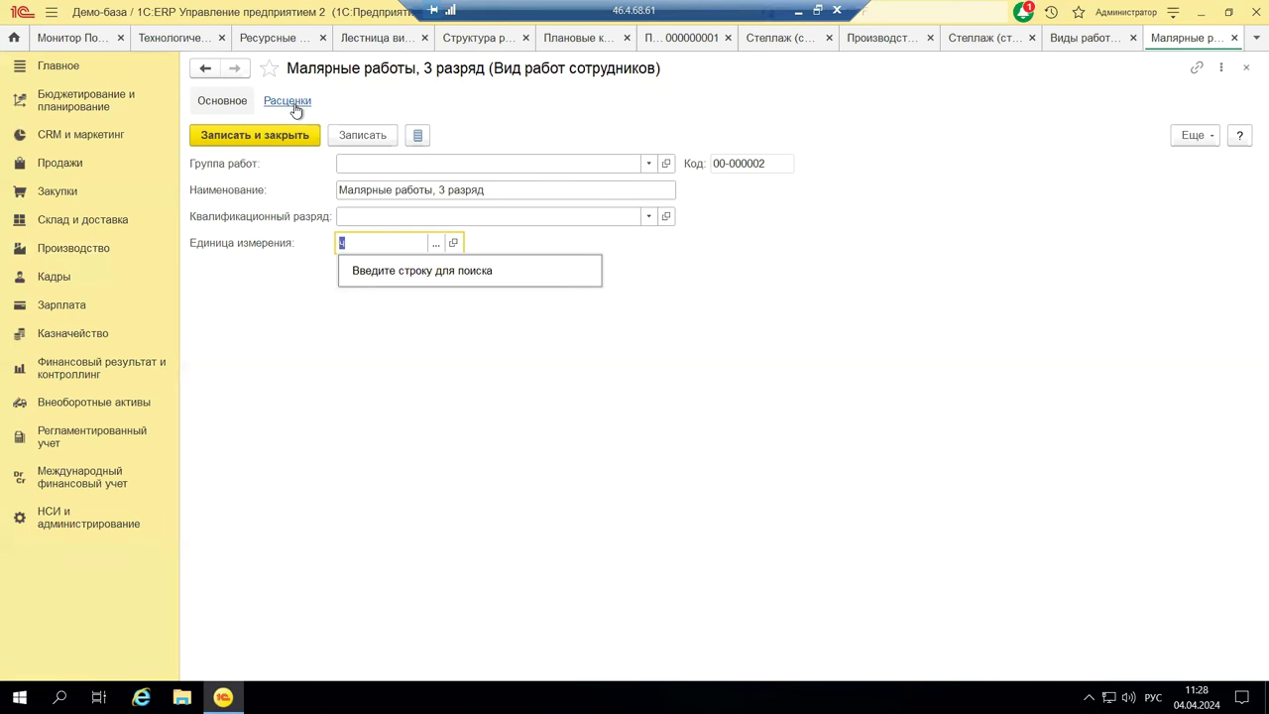
{"action": "left_click", "coordinate": [1248, 69]}
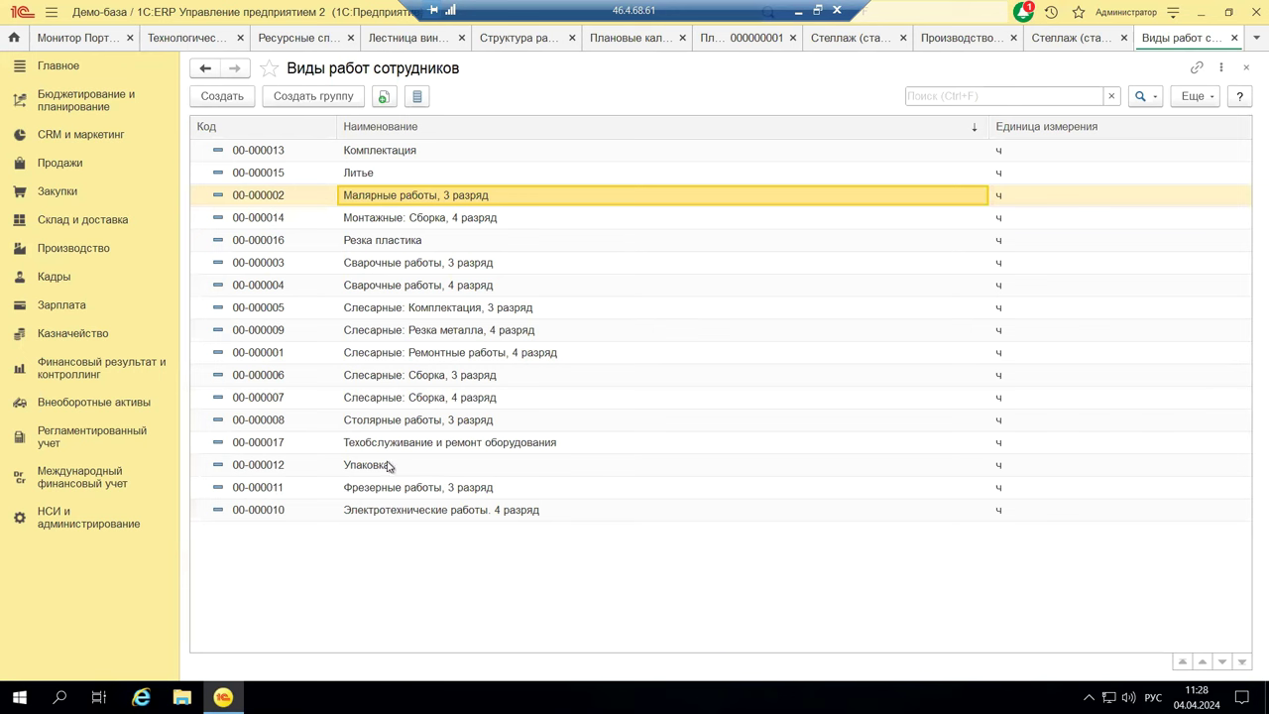
Step: Close the Виды работ сотрудников list and the specification, production and item forms of Стеллаж (стандартный)
{"action": "left_click", "coordinate": [410, 333]}
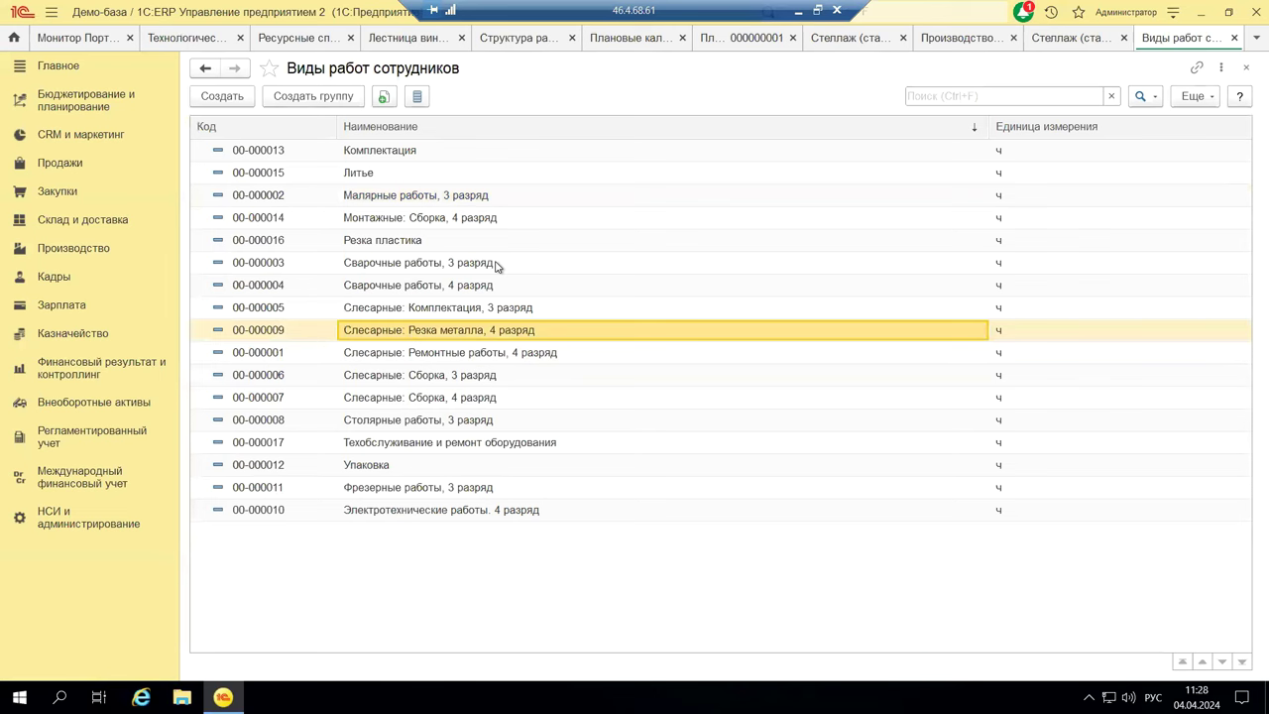
{"action": "left_click", "coordinate": [1245, 69]}
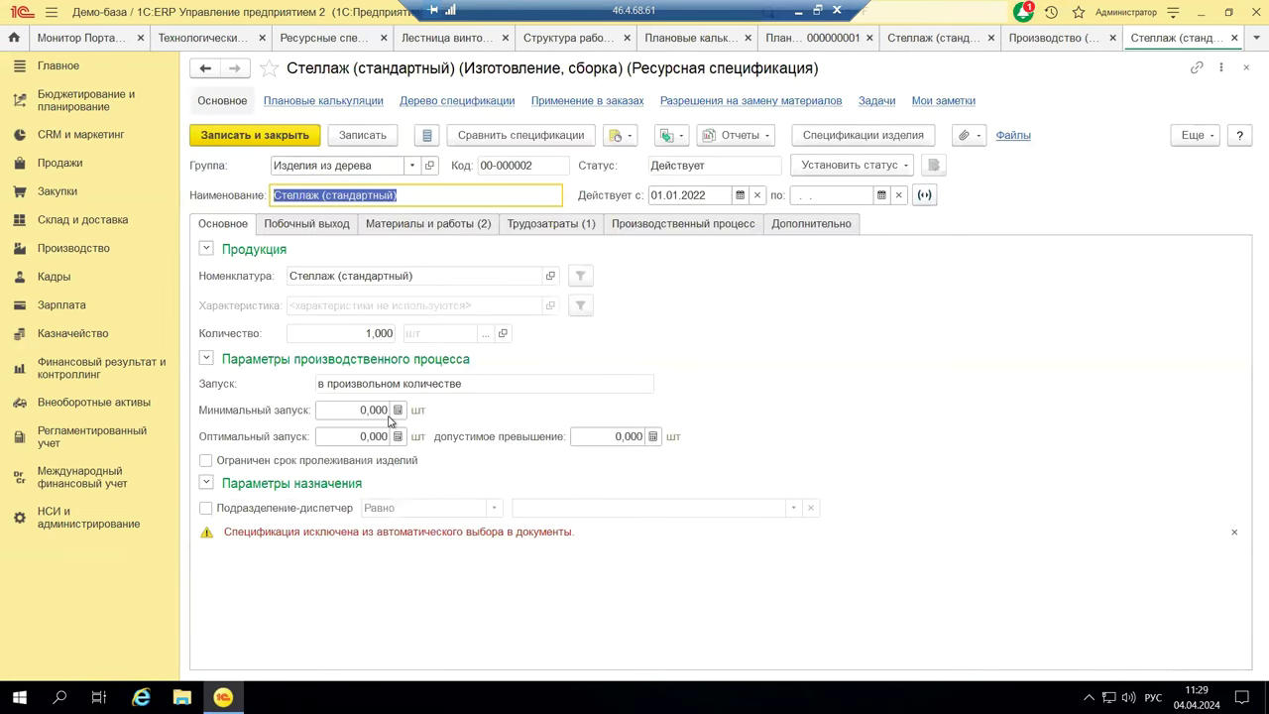
{"action": "left_click", "coordinate": [1246, 70]}
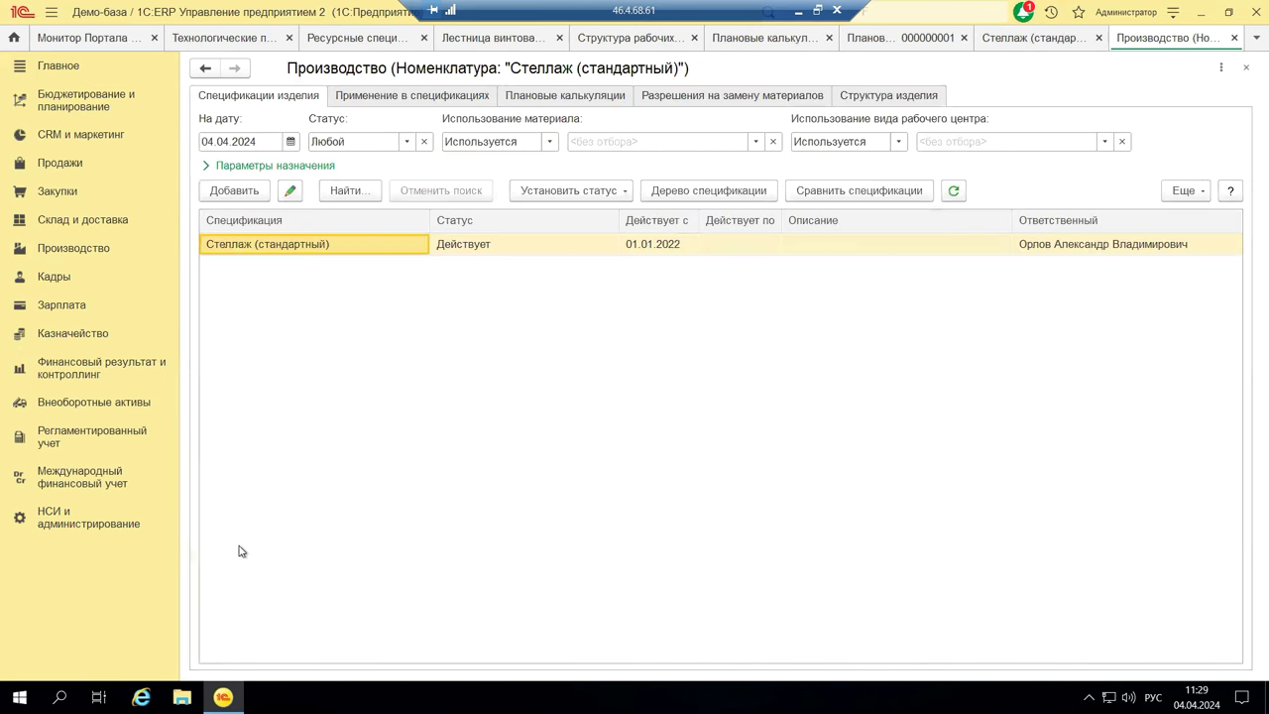
{"action": "left_click", "coordinate": [1243, 72]}
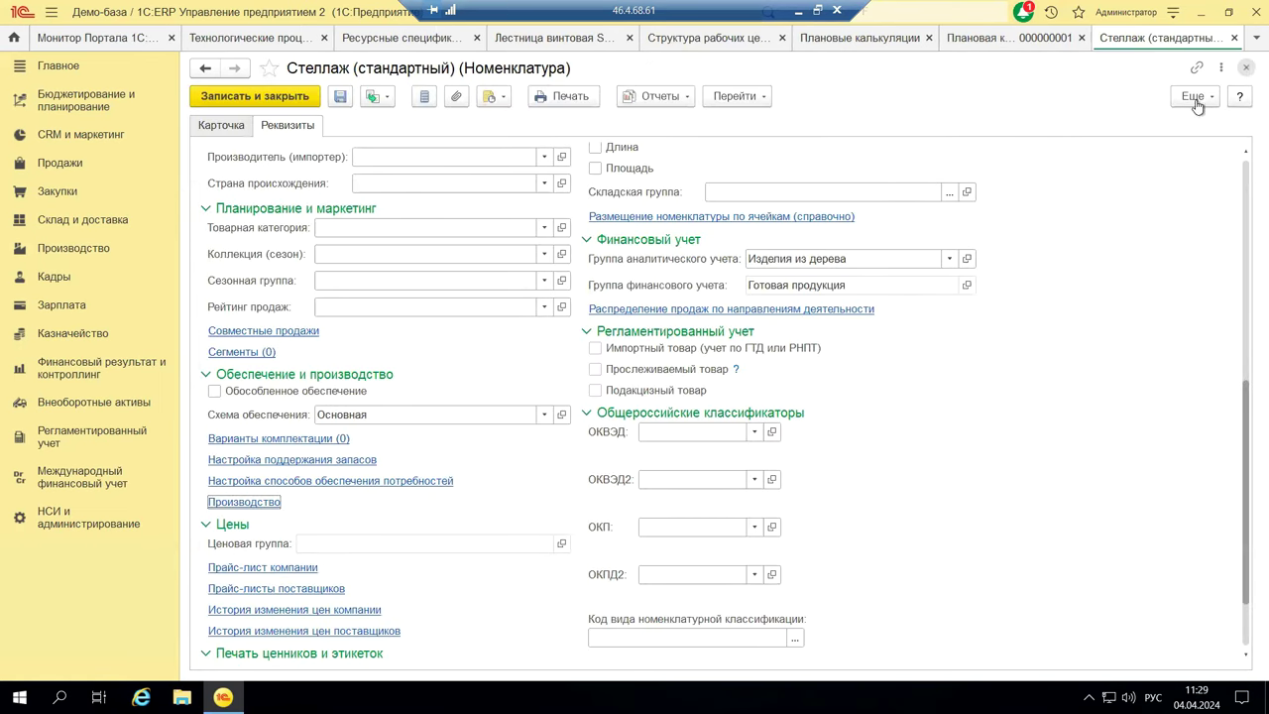
{"action": "left_click", "coordinate": [1246, 67]}
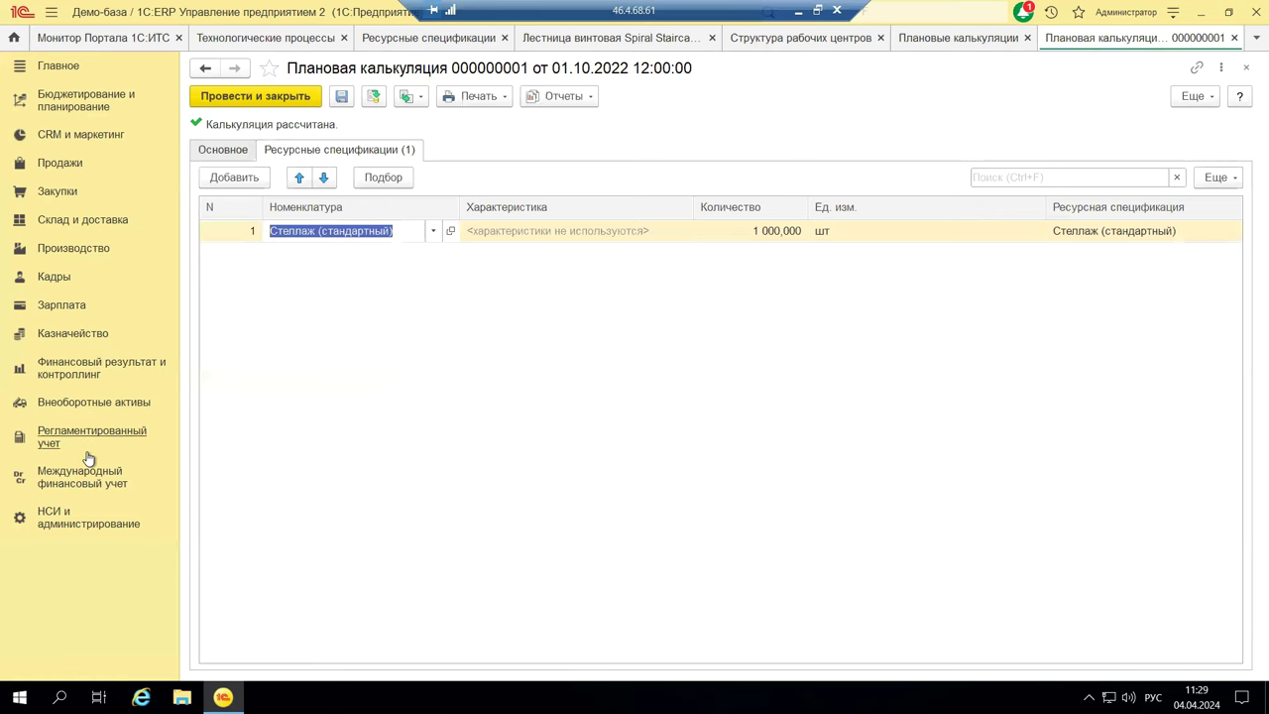
Step: Open the Статьи калькуляции list in the Производство section and look through it to the end
{"action": "left_click", "coordinate": [89, 249]}
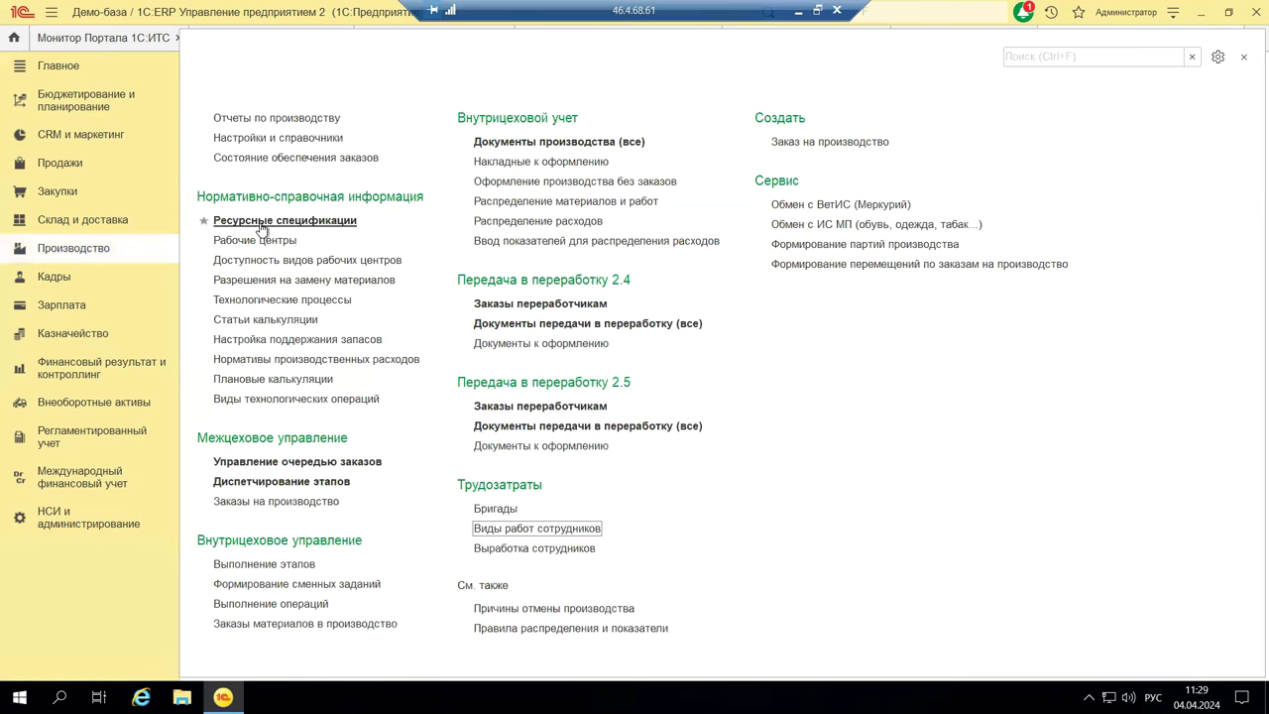
{"action": "left_click", "coordinate": [282, 318]}
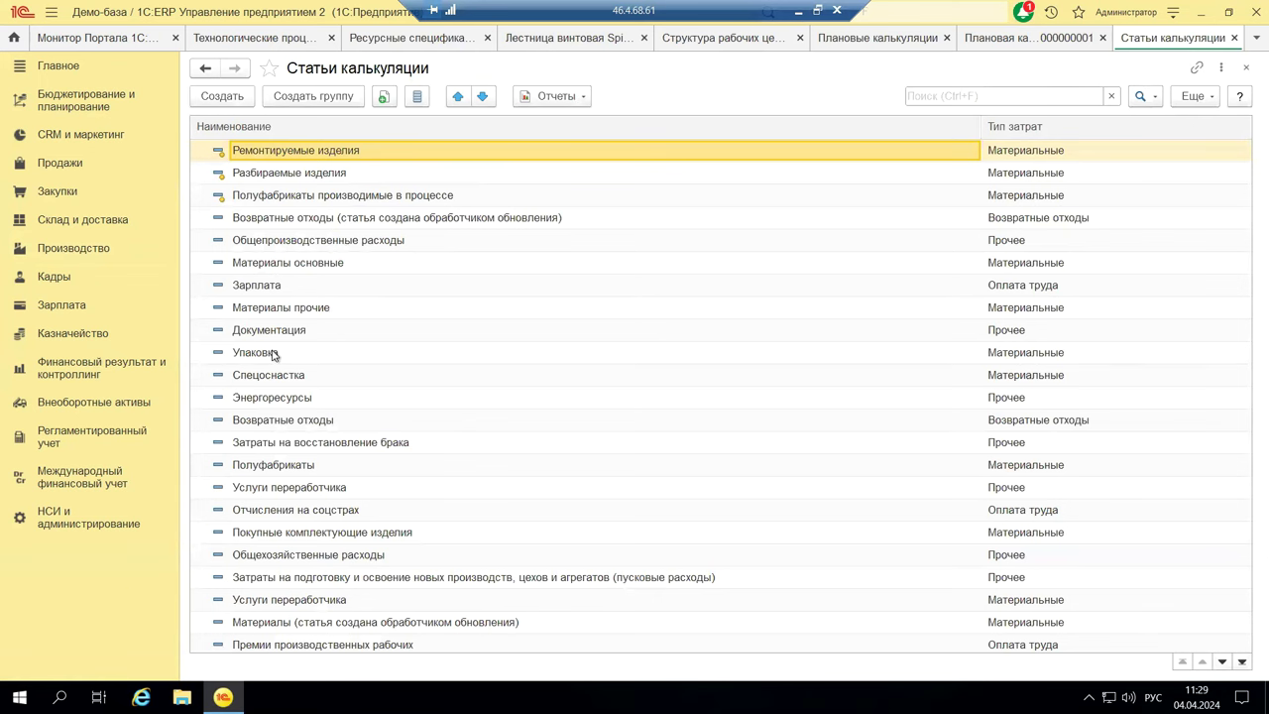
{"action": "scroll", "coordinate": [280, 416], "scroll_direction": "down", "scroll_amount": 1}
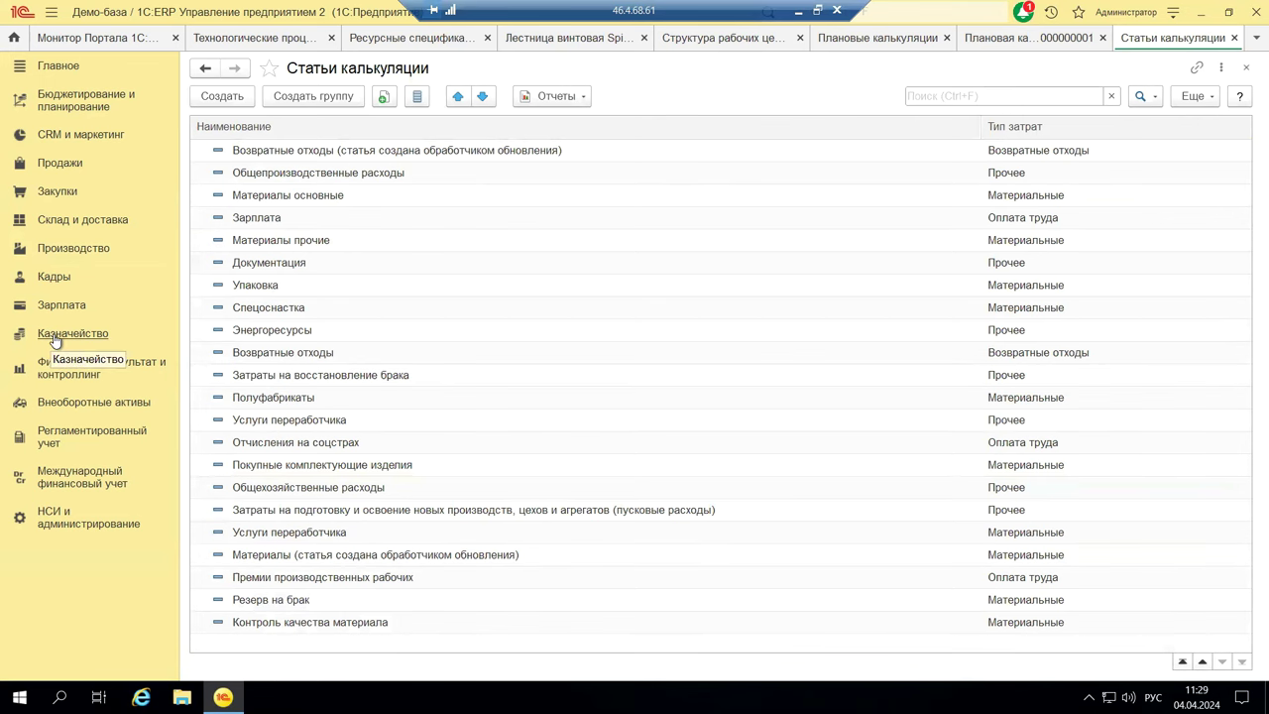
Step: Open the Плановые калькуляции list in the Производство section, view its documents and close the list
{"action": "left_click", "coordinate": [62, 253]}
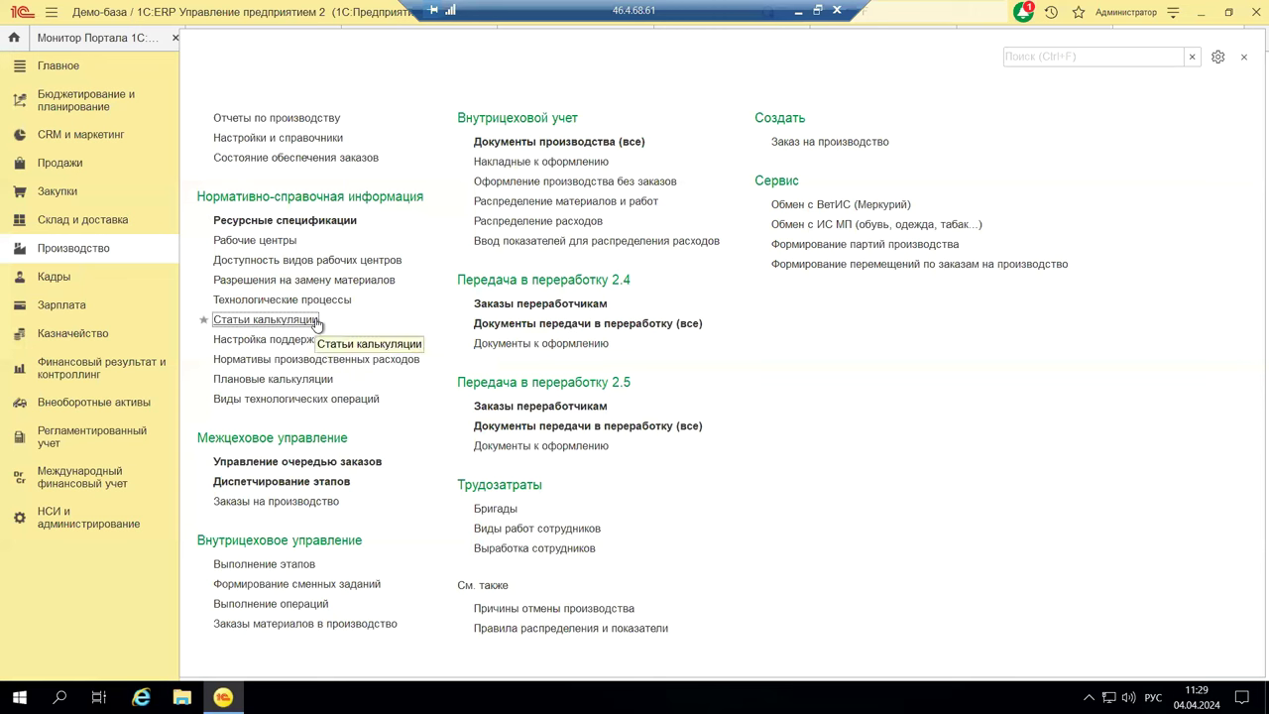
{"action": "left_click", "coordinate": [276, 381]}
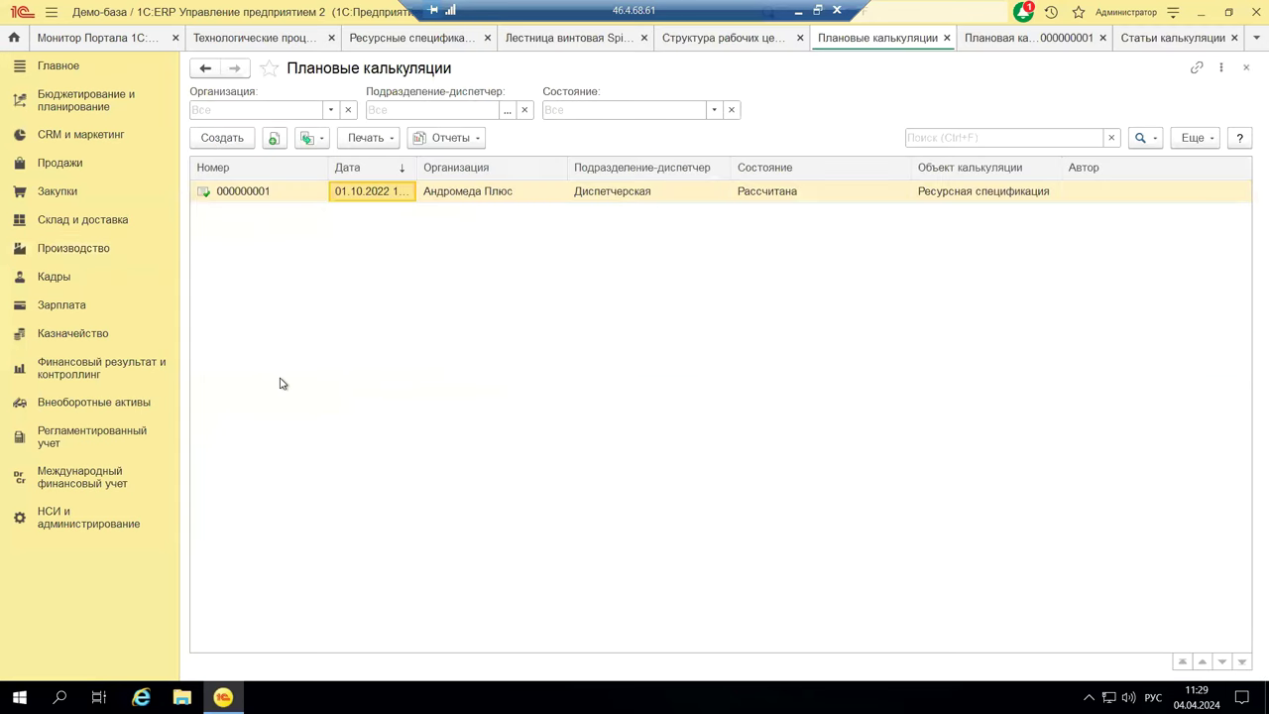
{"action": "left_click", "coordinate": [1248, 67]}
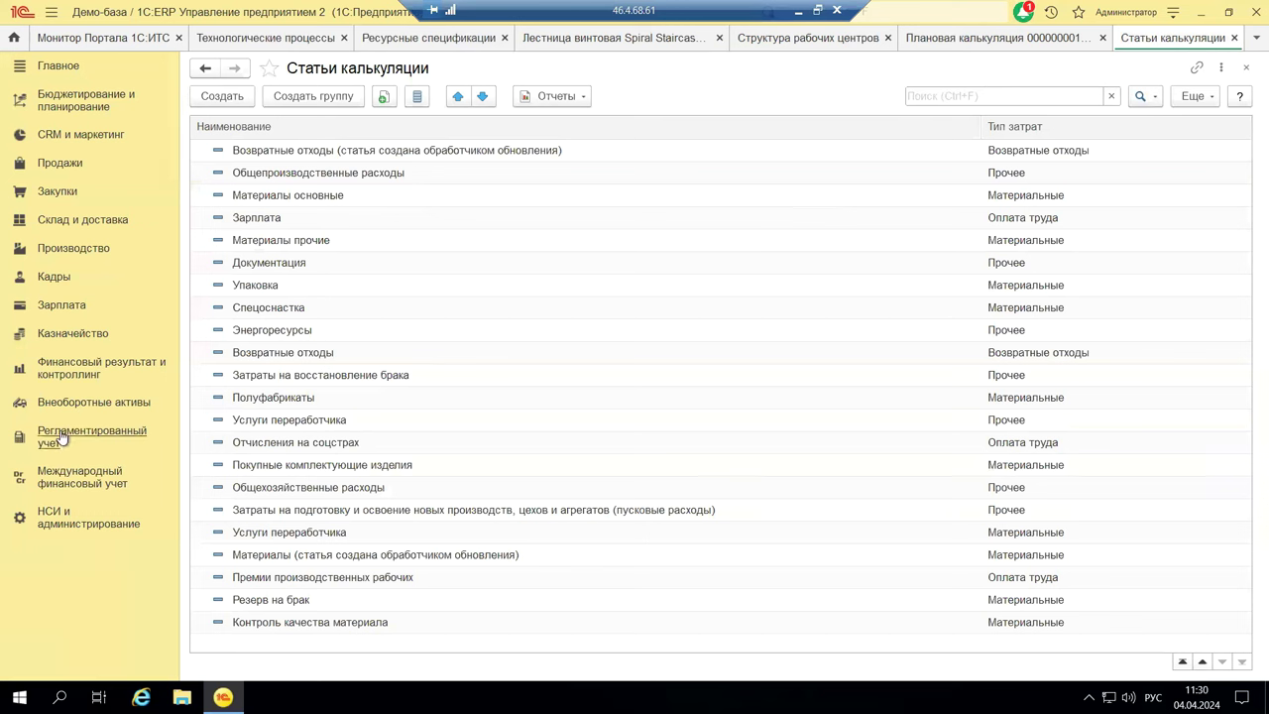
Step: Open the Виды технологических операций list from the reference data of the Производство section
{"action": "left_click", "coordinate": [60, 250]}
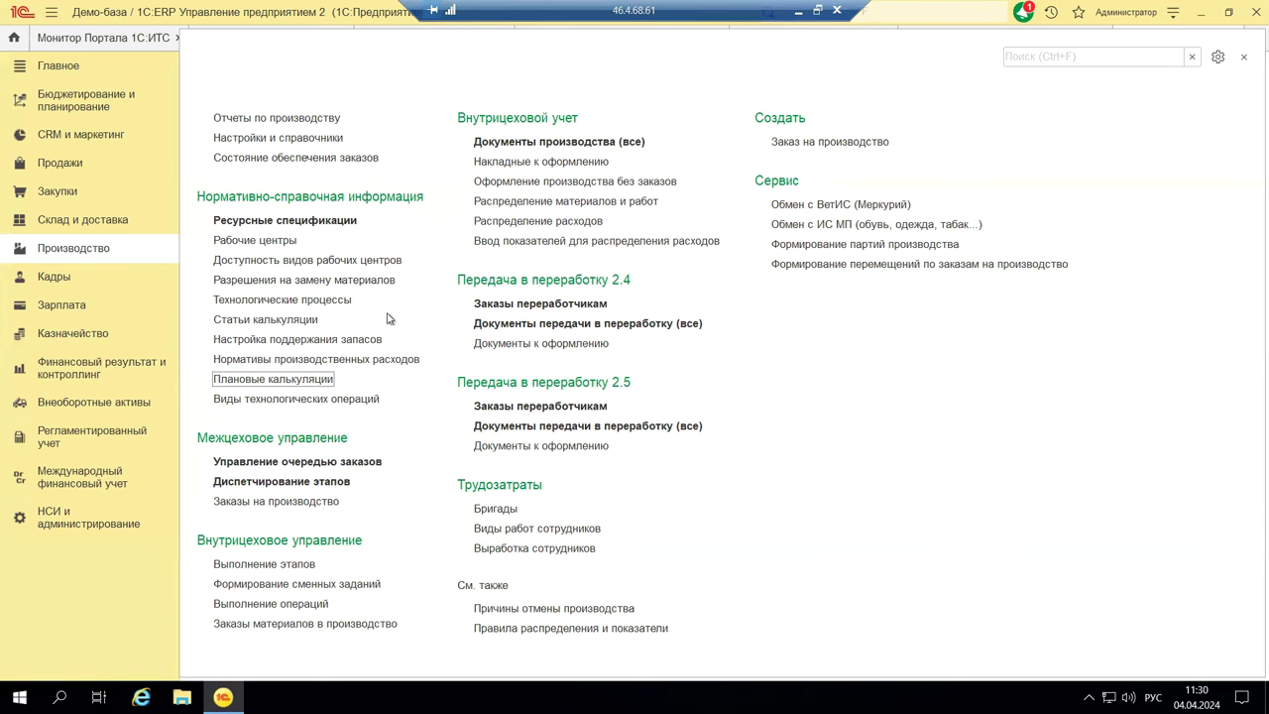
{"action": "left_click", "coordinate": [76, 139]}
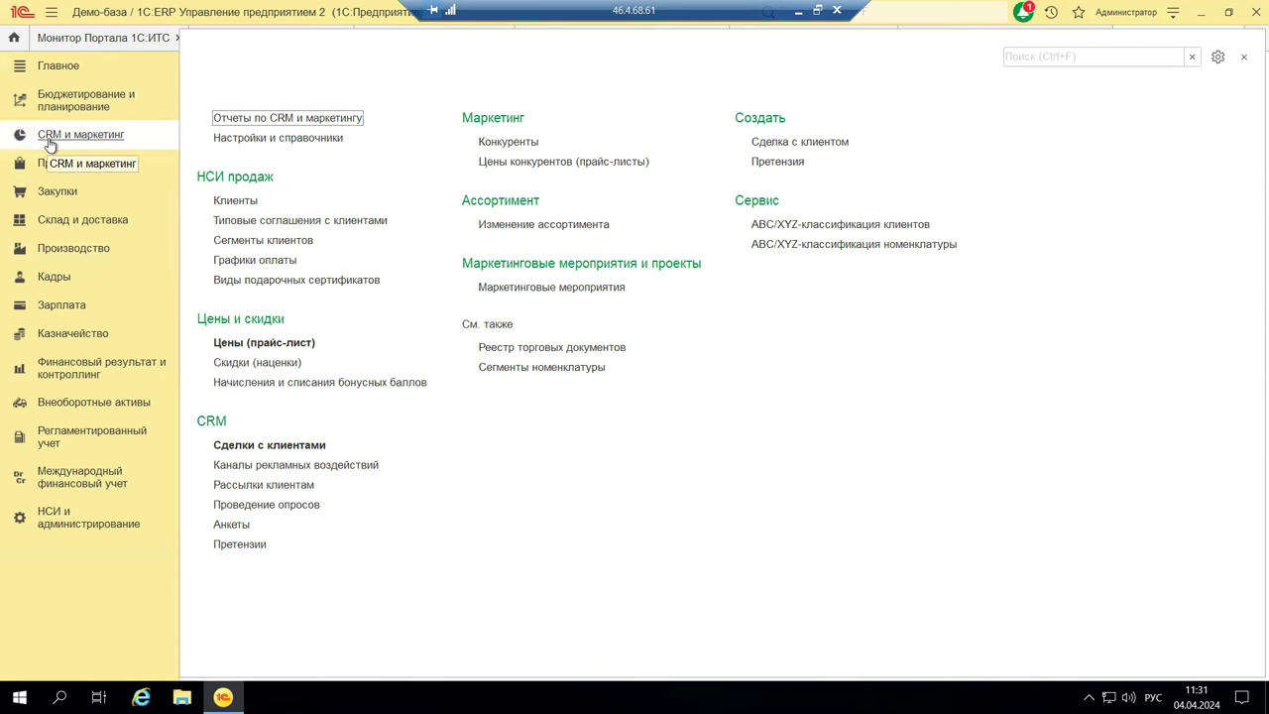
{"action": "left_click", "coordinate": [71, 253]}
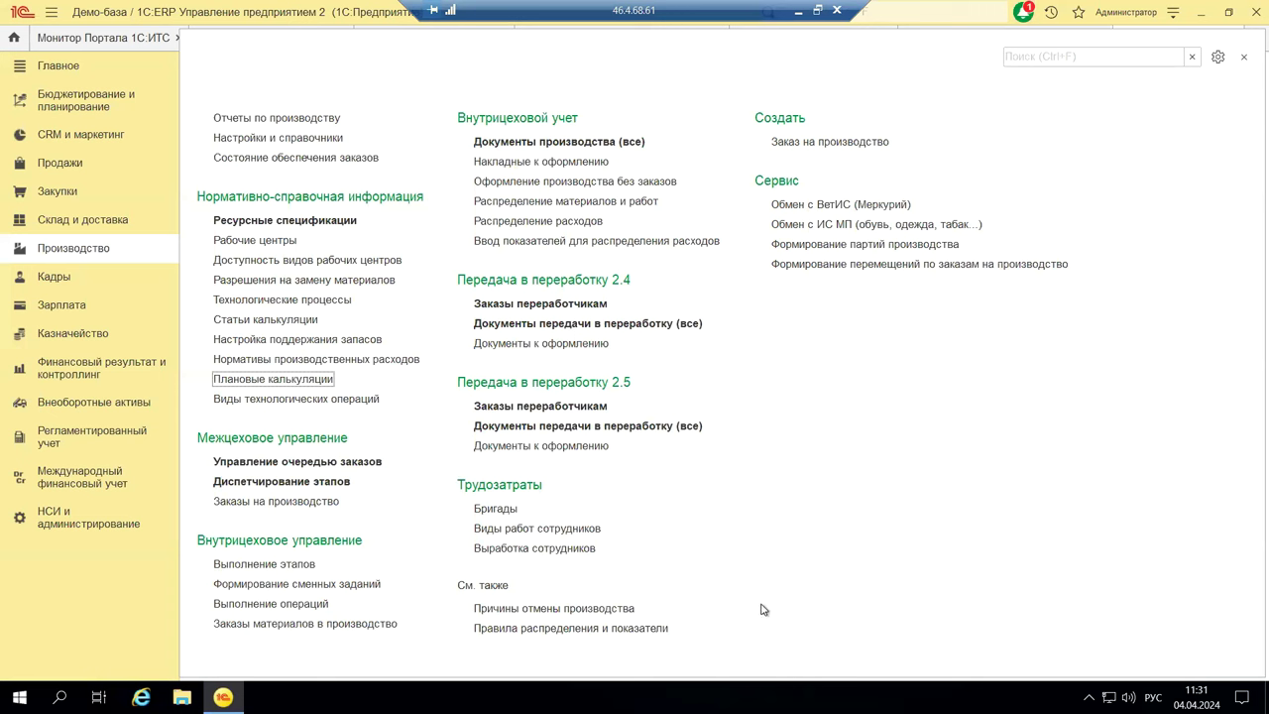
{"action": "left_click", "coordinate": [326, 399]}
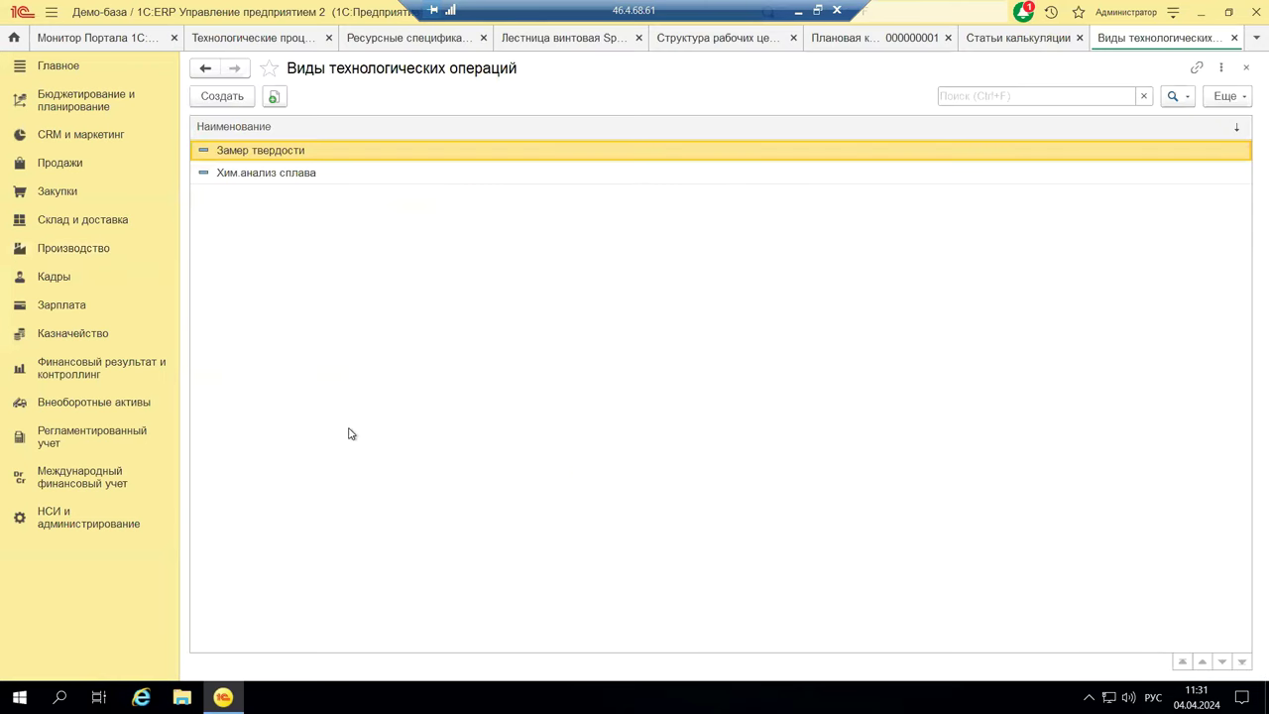
Step: Open the Замер твердости operation type, check its Реквизиты and Сведения and its additional attribute set, and close it
{"action": "double_click", "coordinate": [269, 156]}
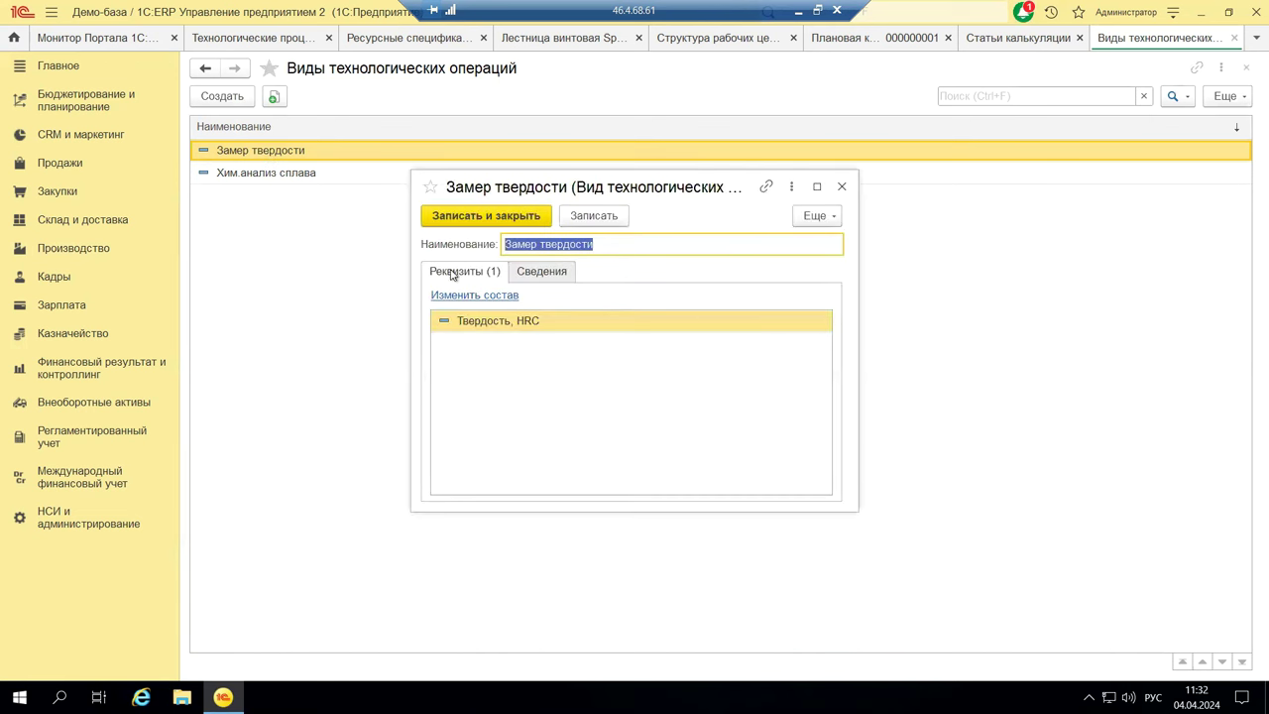
{"action": "left_click", "coordinate": [538, 272]}
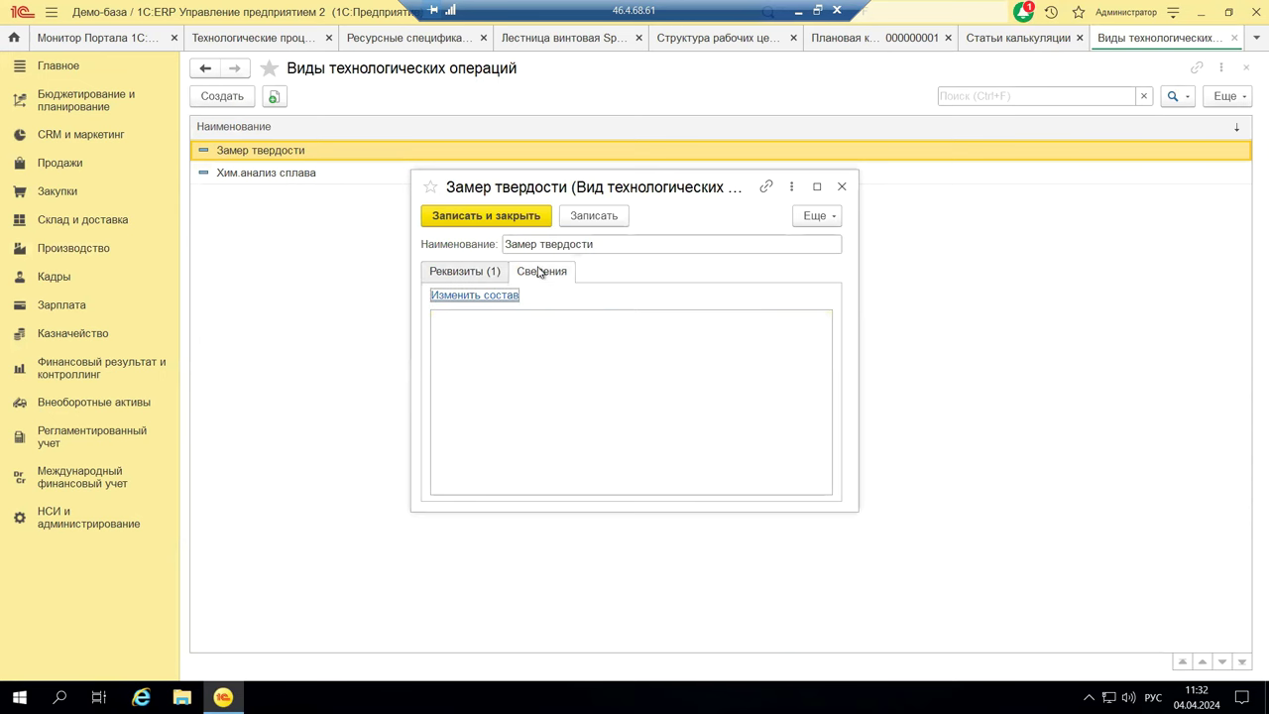
{"action": "left_click", "coordinate": [505, 298]}
{"action": "left_click", "coordinate": [373, 291]}
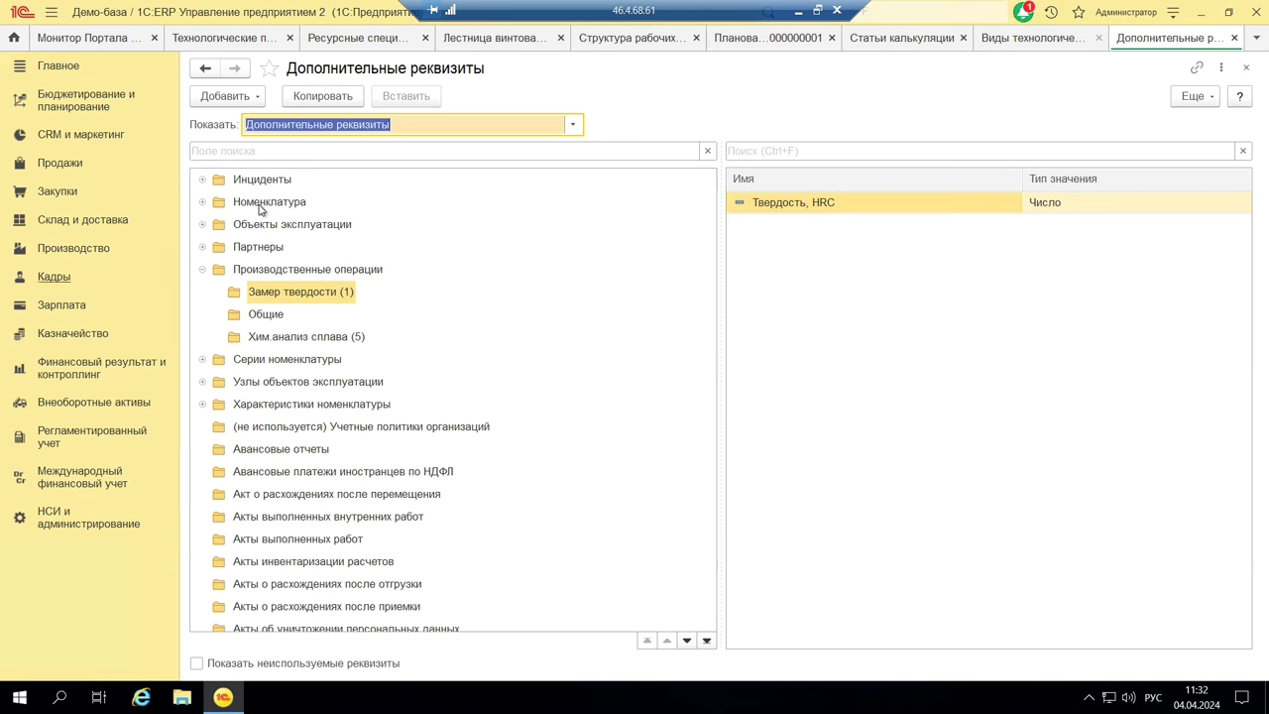
{"action": "left_click", "coordinate": [1247, 66]}
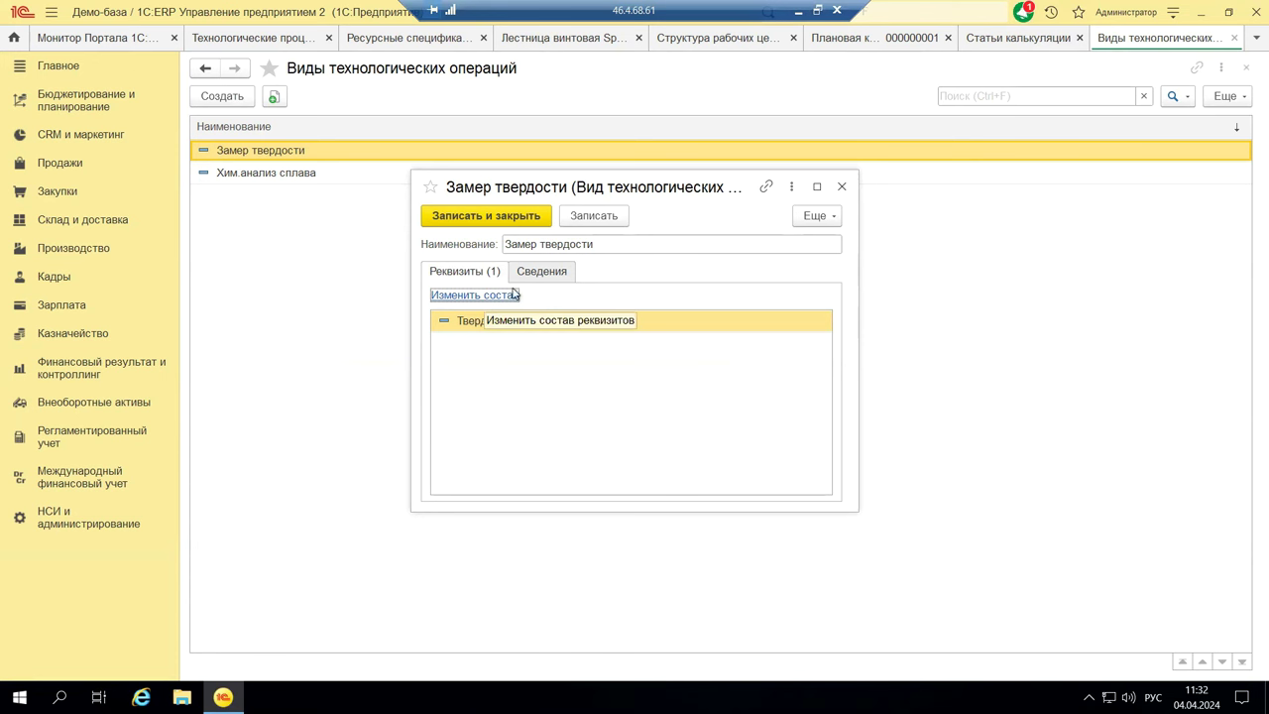
{"action": "left_click", "coordinate": [842, 186]}
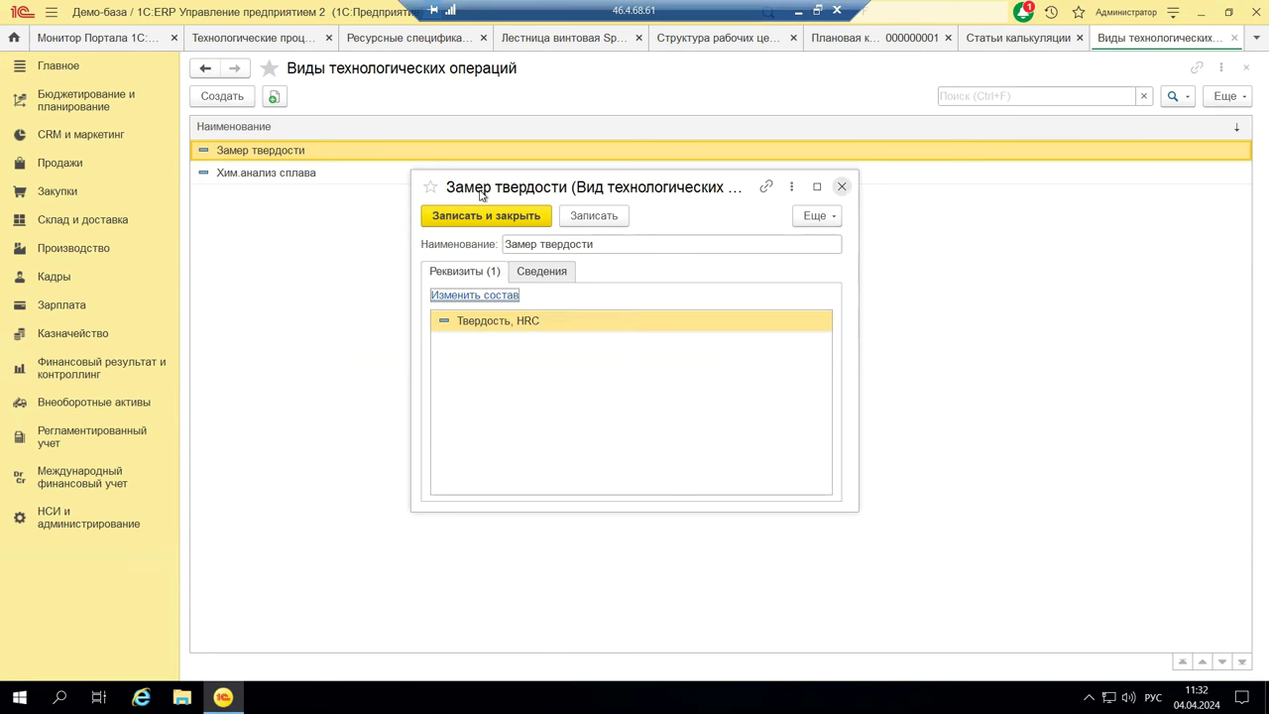
Step: Open the Хим.анализ сплава operation type, view its additional attribute set and close the card
{"action": "left_click", "coordinate": [241, 174]}
{"action": "double_click", "coordinate": [241, 175]}
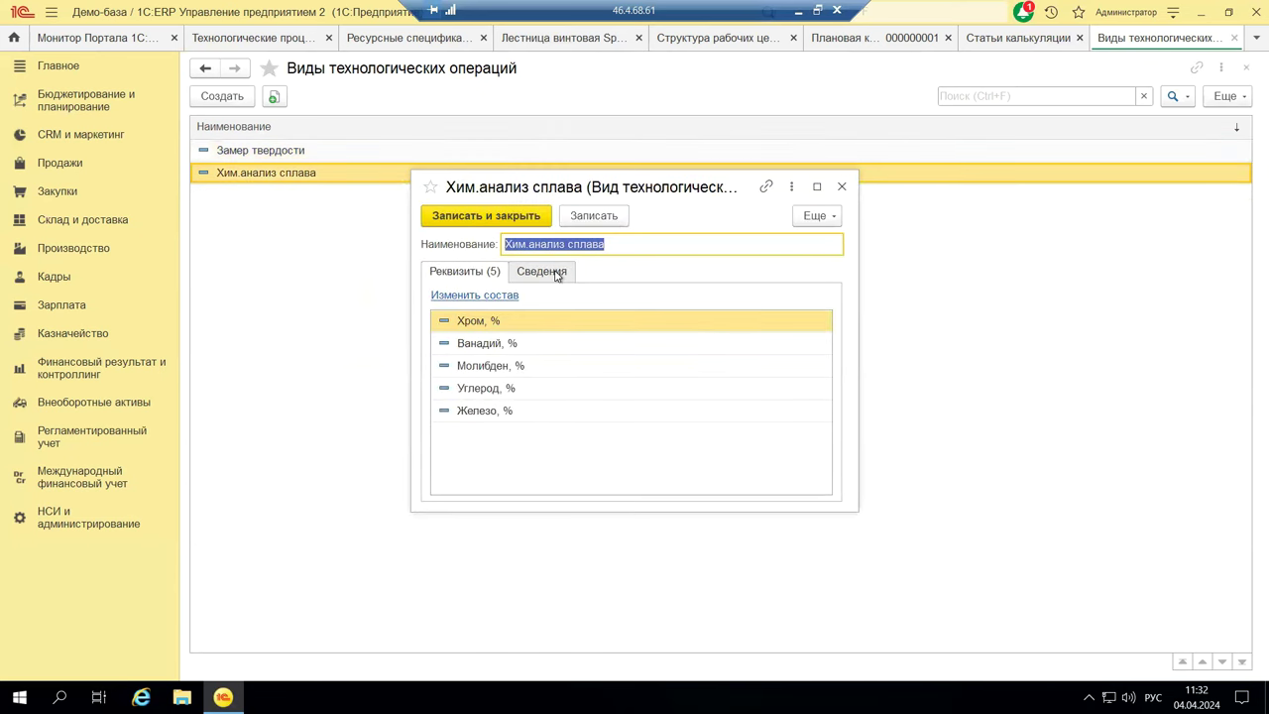
{"action": "left_click", "coordinate": [501, 295]}
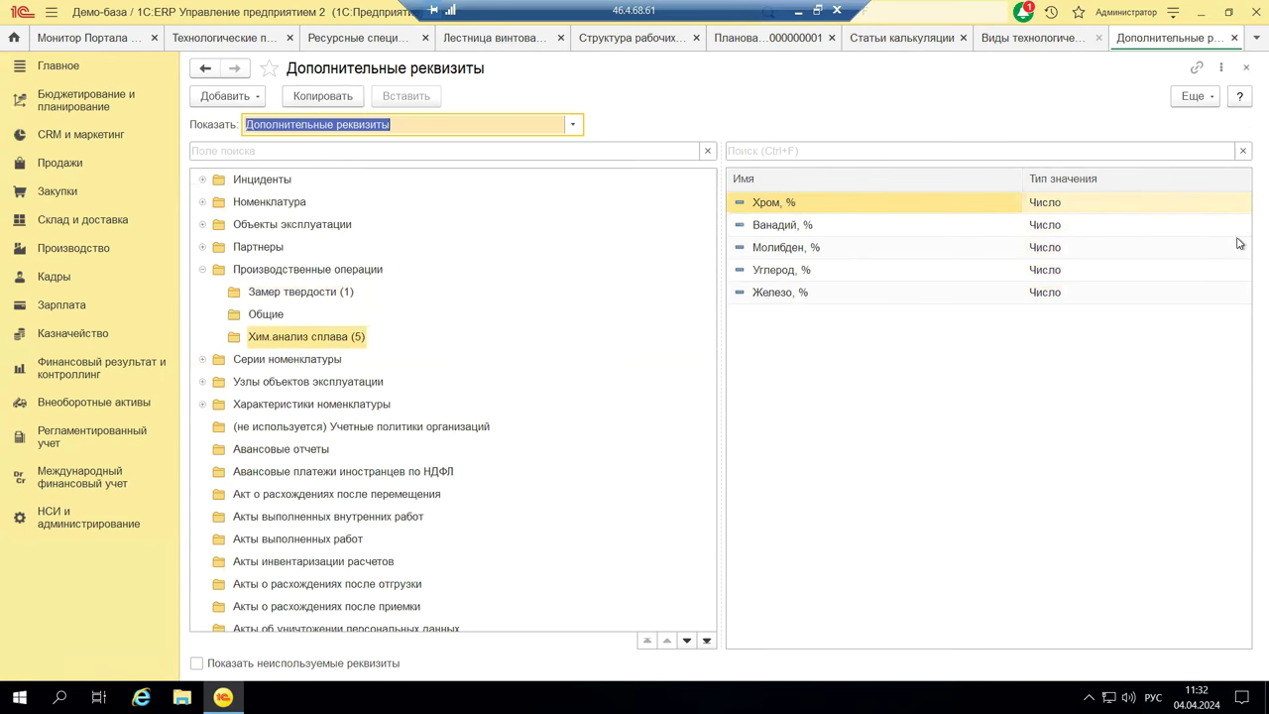
{"action": "left_click", "coordinate": [1247, 68]}
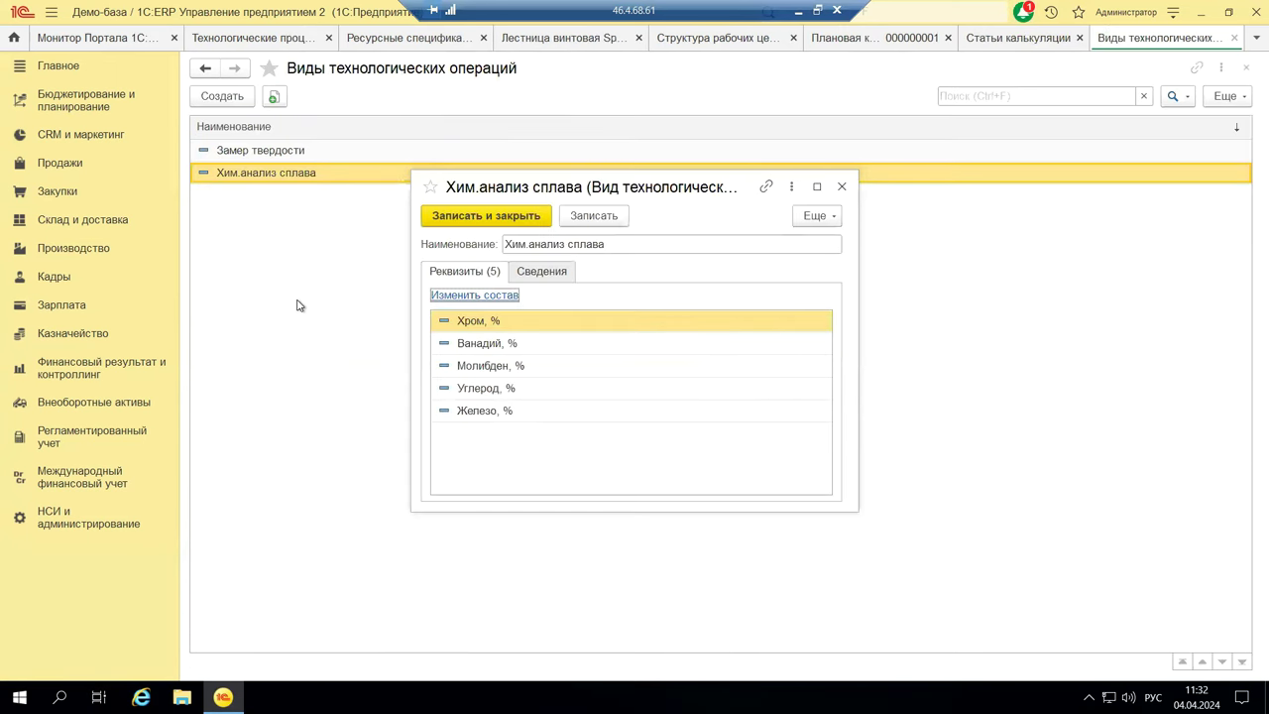
{"action": "left_click", "coordinate": [842, 187]}
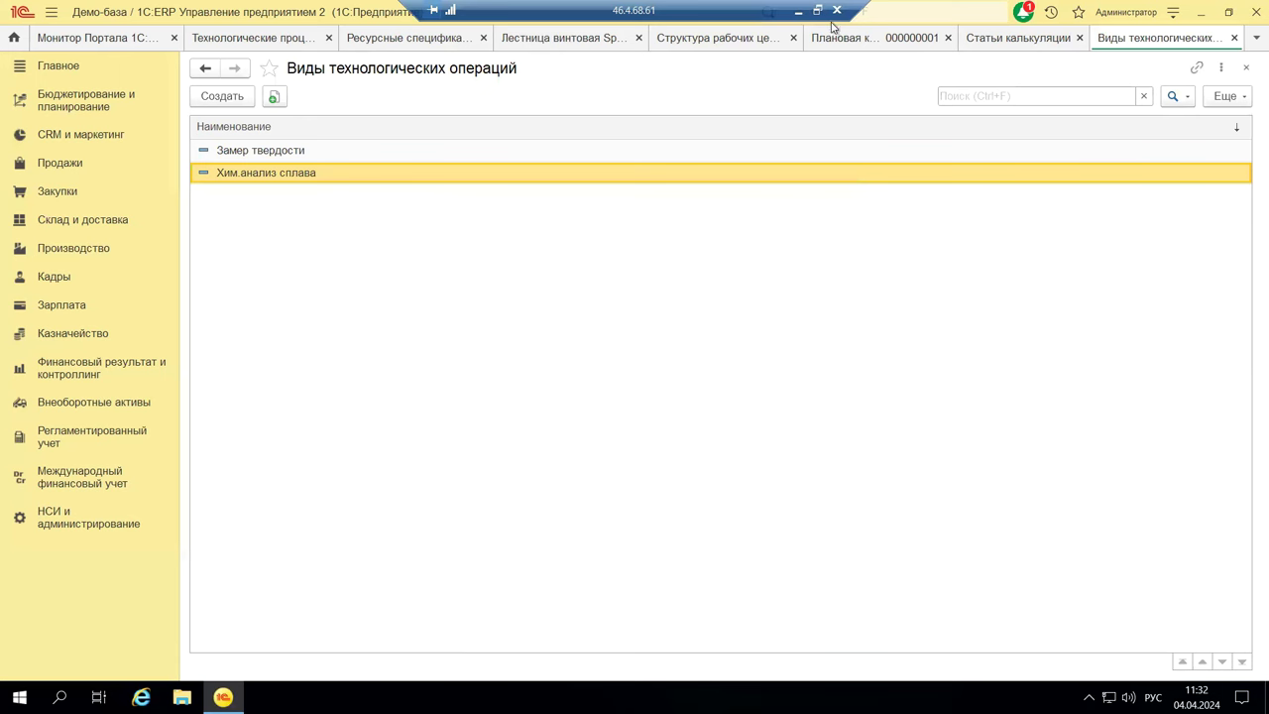
Step: Switch to the PowerPoint presentation and show slide 14 about the Плановая калькуляция document
{"action": "left_click", "coordinate": [798, 12]}
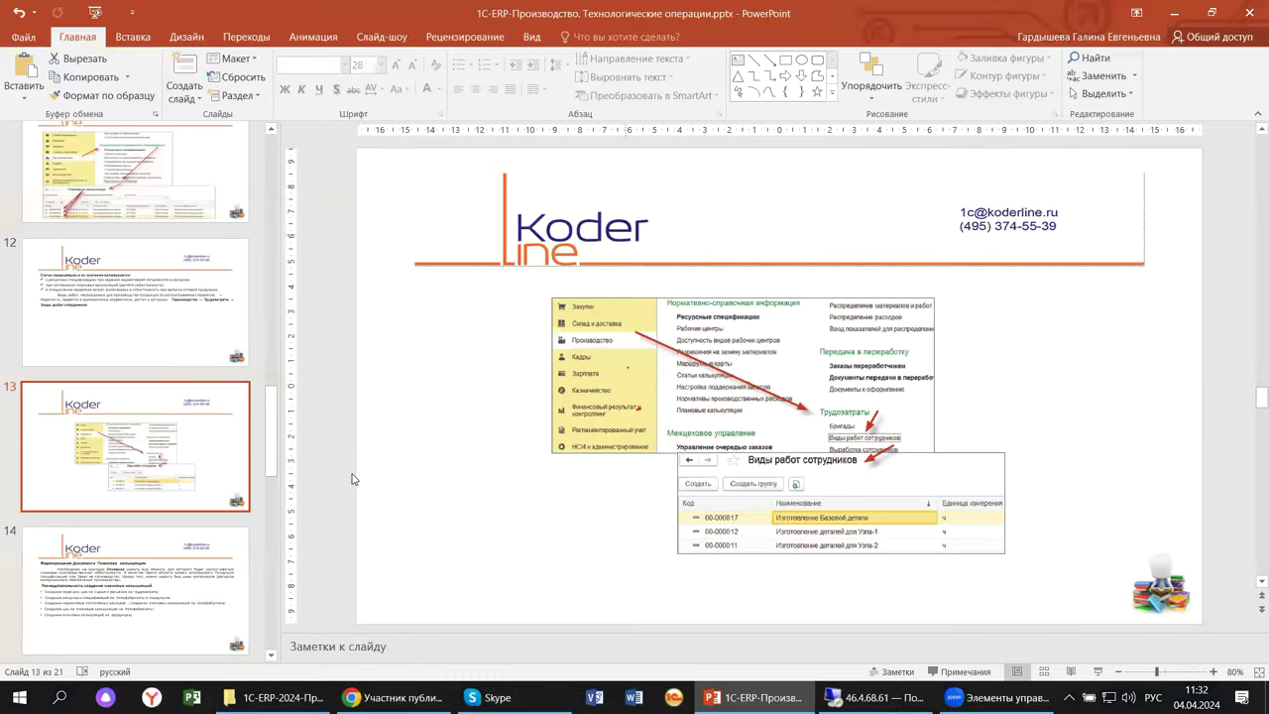
{"action": "left_click", "coordinate": [89, 592]}
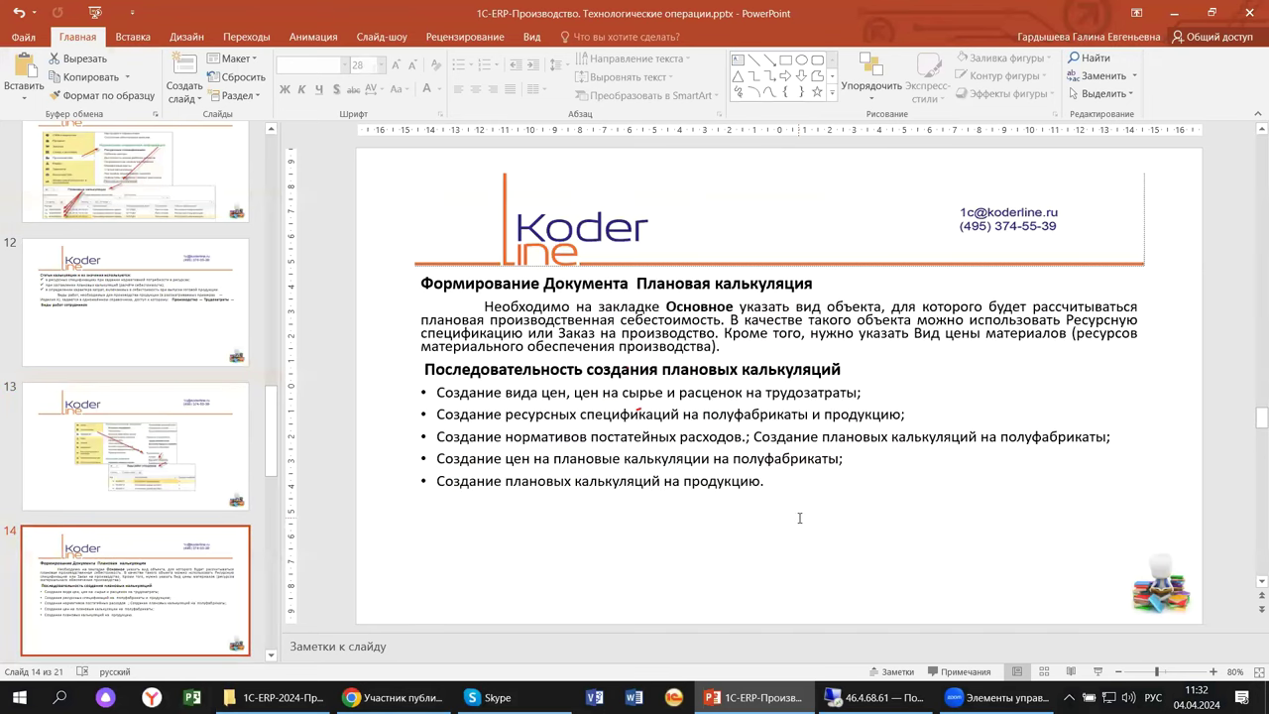
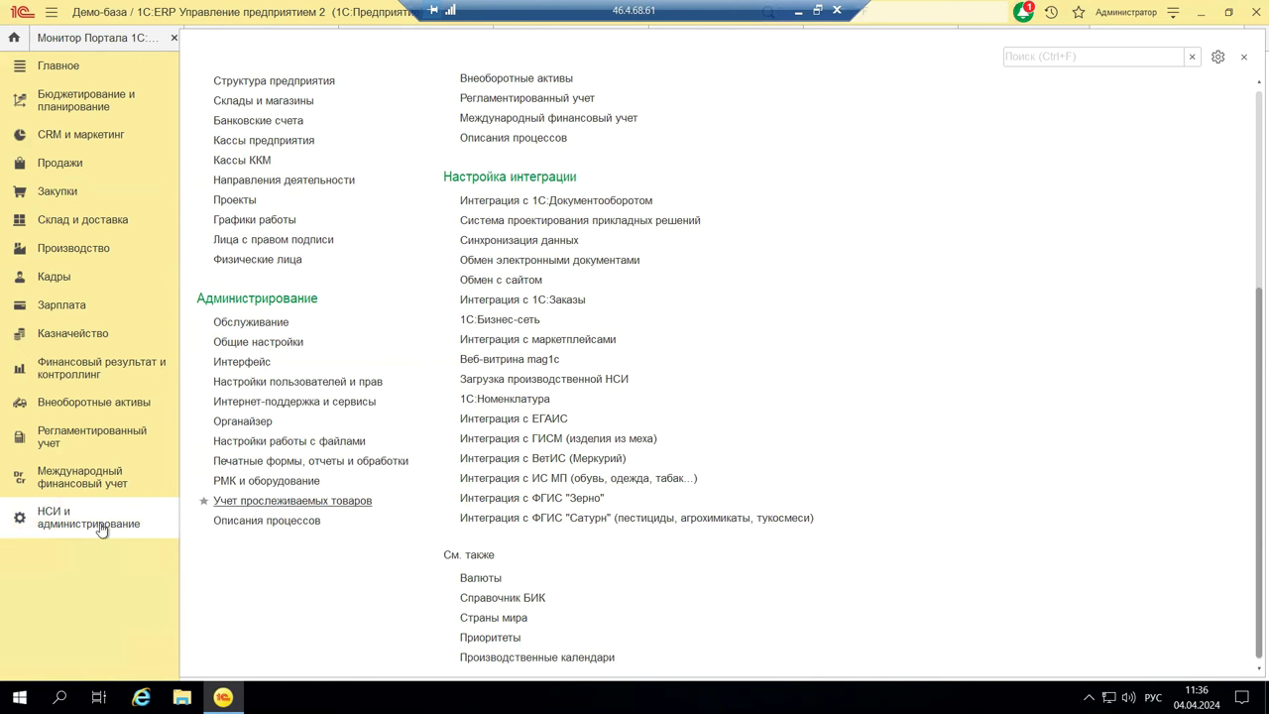
Step: In Учет прослеживаемых товаров, expand НСИ и ввод остатков, open the ФНС item check website and return to 1C:ERP
{"action": "left_click", "coordinate": [249, 502]}
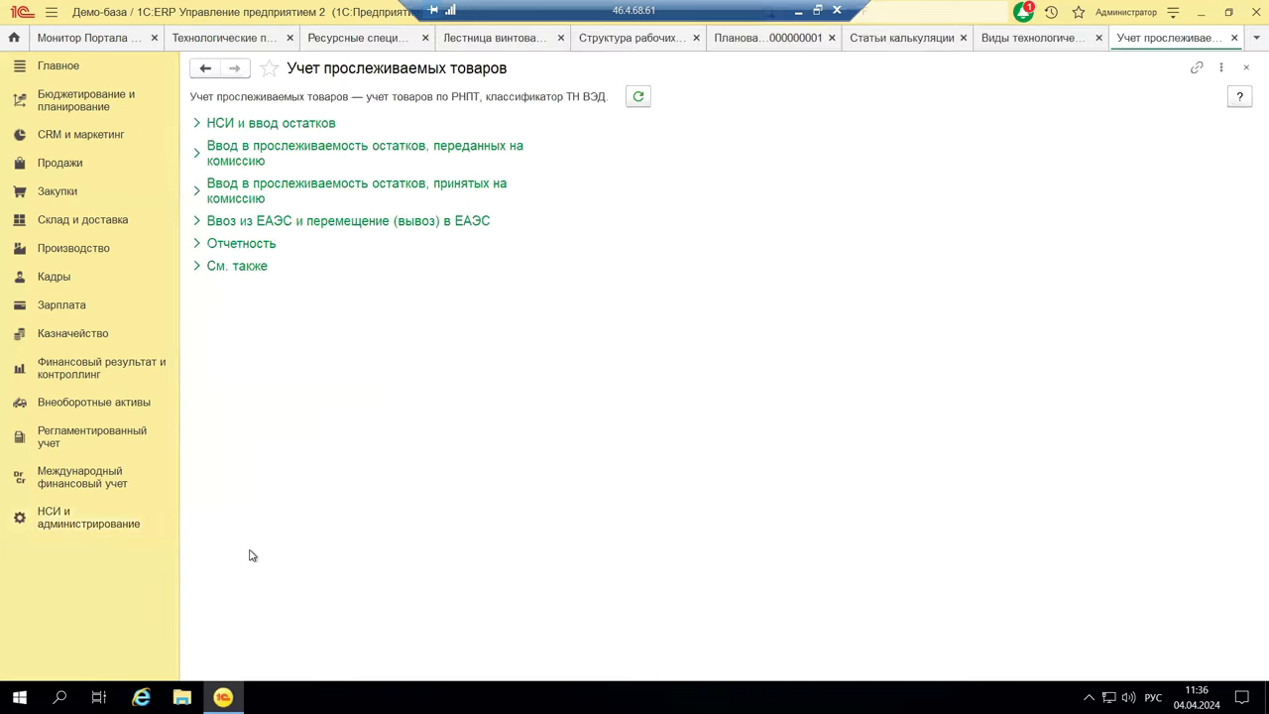
{"action": "left_click", "coordinate": [196, 123]}
{"action": "left_click", "coordinate": [197, 124]}
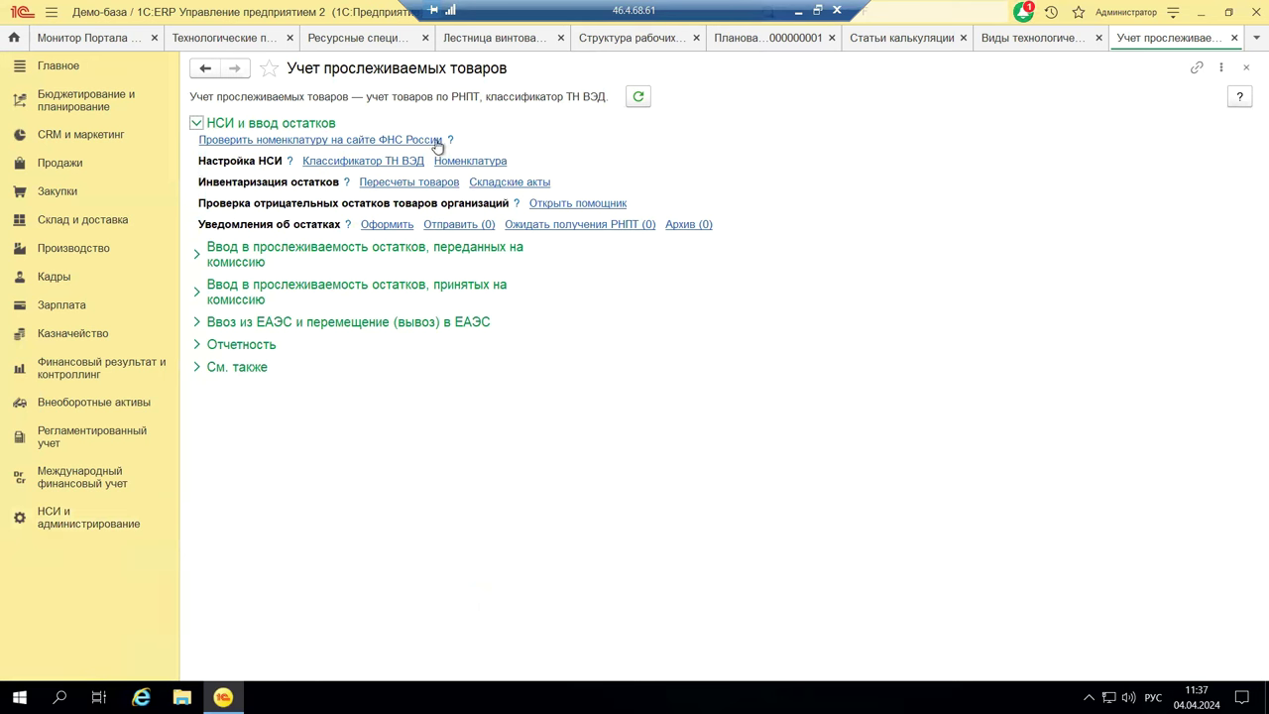
{"action": "left_click", "coordinate": [360, 141]}
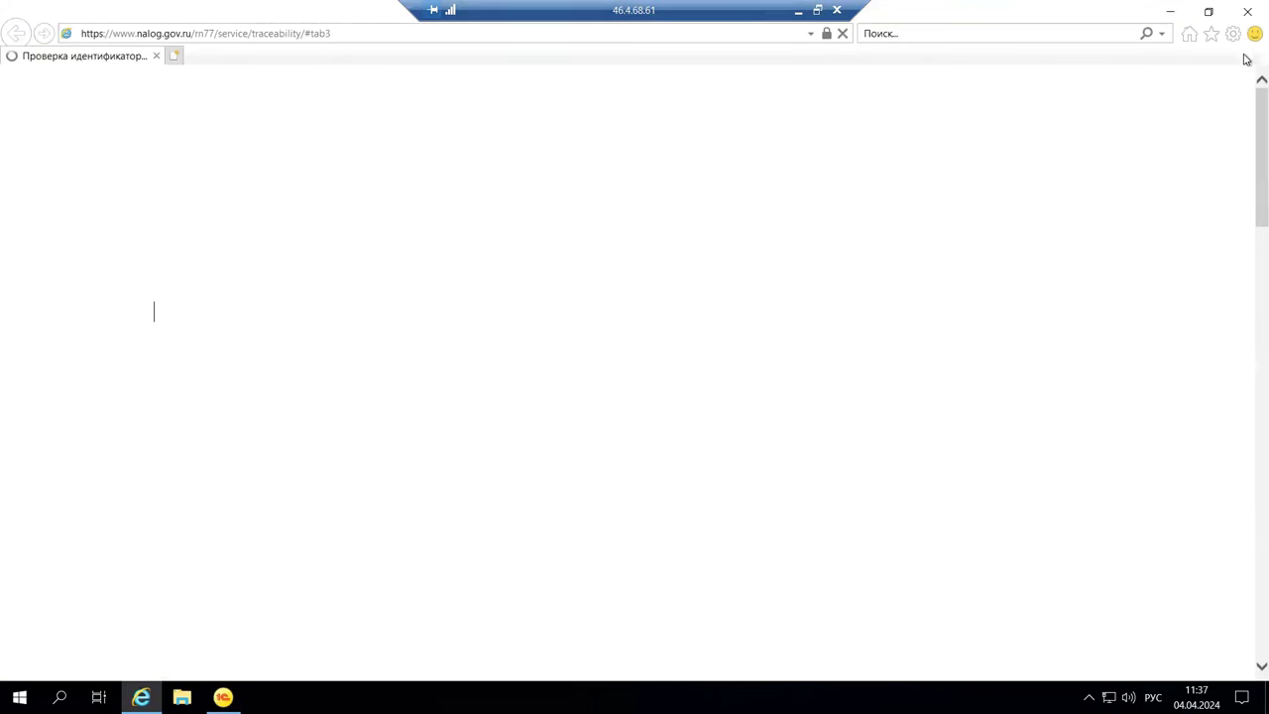
{"action": "key", "text": "alt+Tab"}
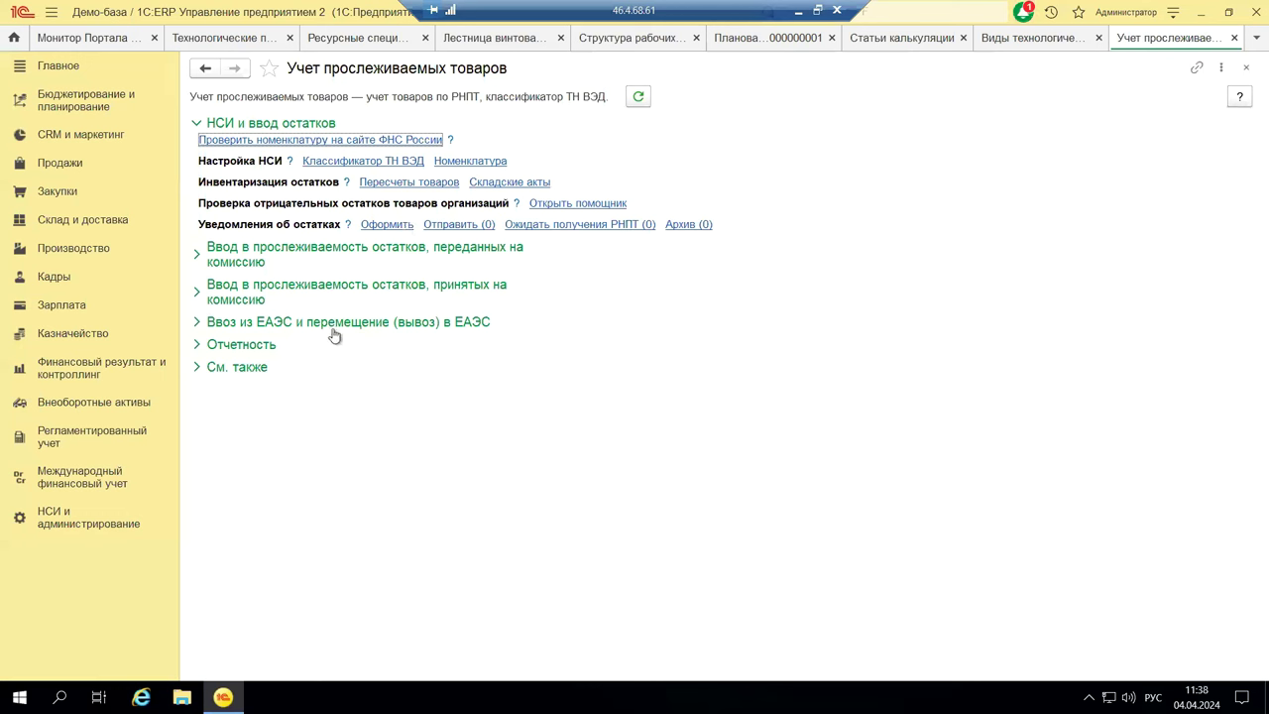
Step: Expand the ЕАЭС import and movement group, both commission stock groups and Отчетность in Учет прослеживаемых товаров
{"action": "left_click", "coordinate": [196, 323]}
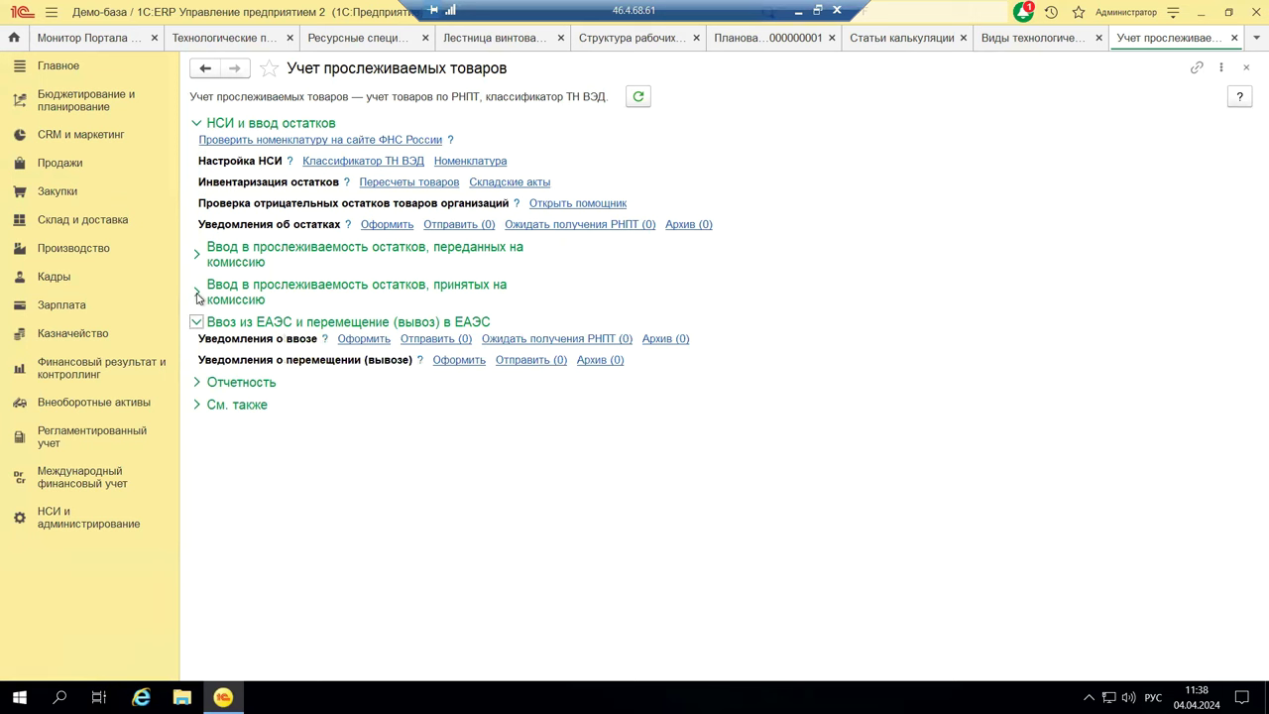
{"action": "left_click", "coordinate": [196, 293]}
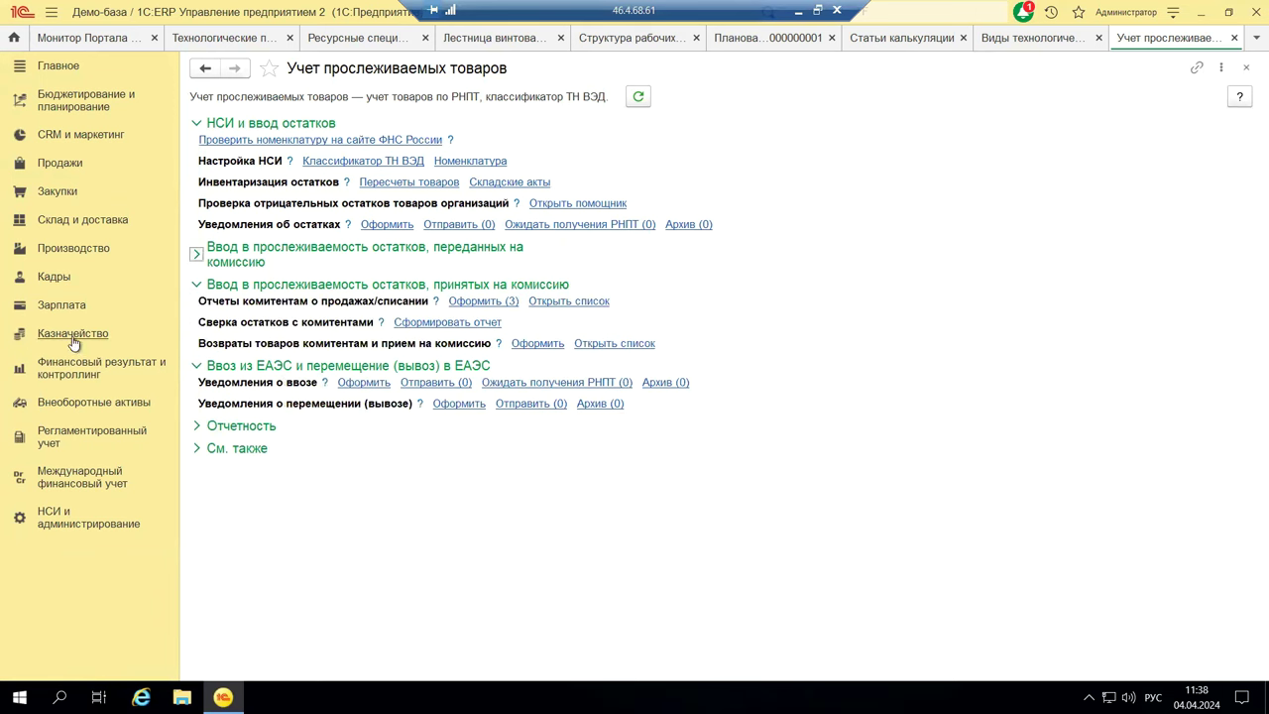
{"action": "left_click", "coordinate": [197, 256]}
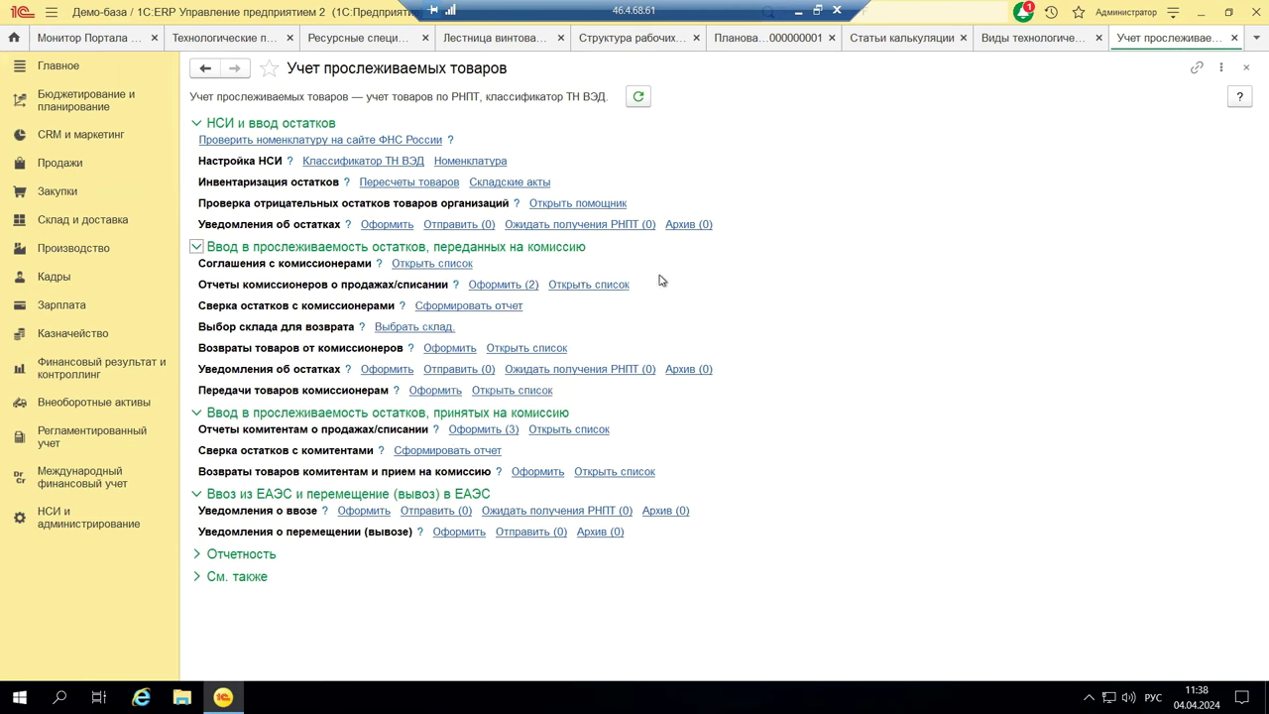
{"action": "left_click", "coordinate": [392, 369]}
{"action": "left_click", "coordinate": [197, 553]}
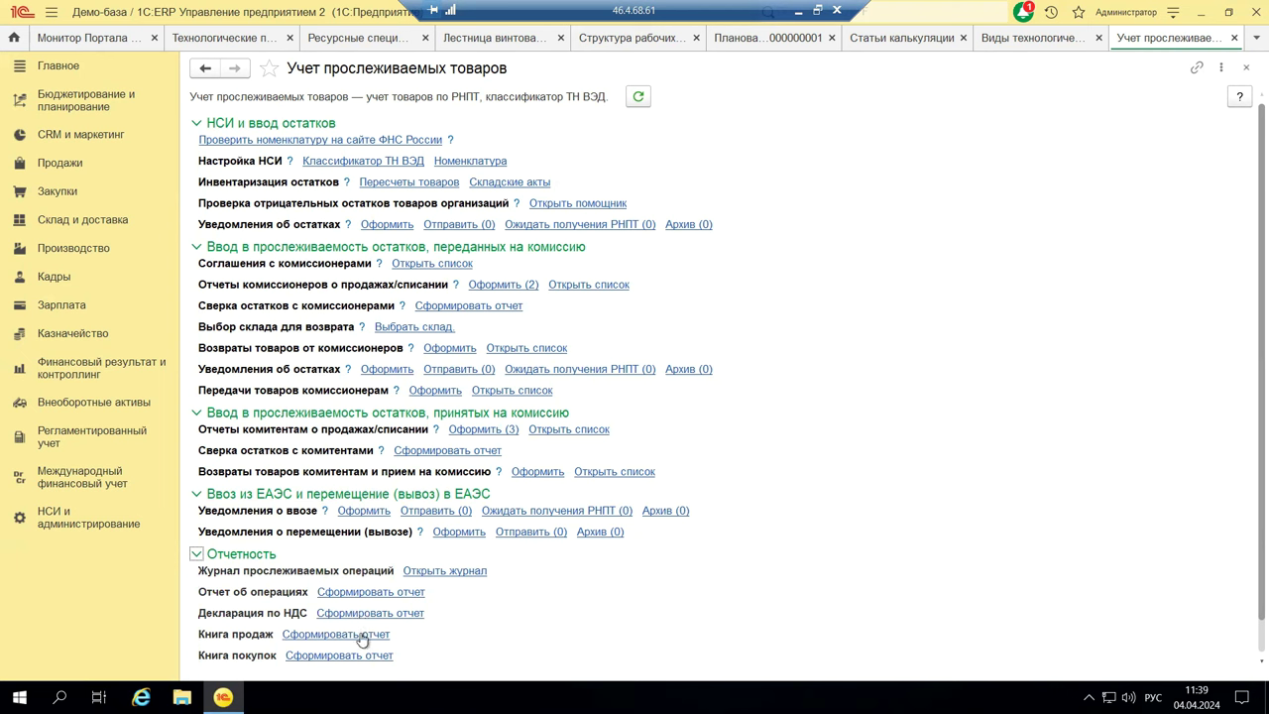
Step: Open the Книга покупок report form, close it and view the remaining Отчетность reports
{"action": "left_click", "coordinate": [306, 659]}
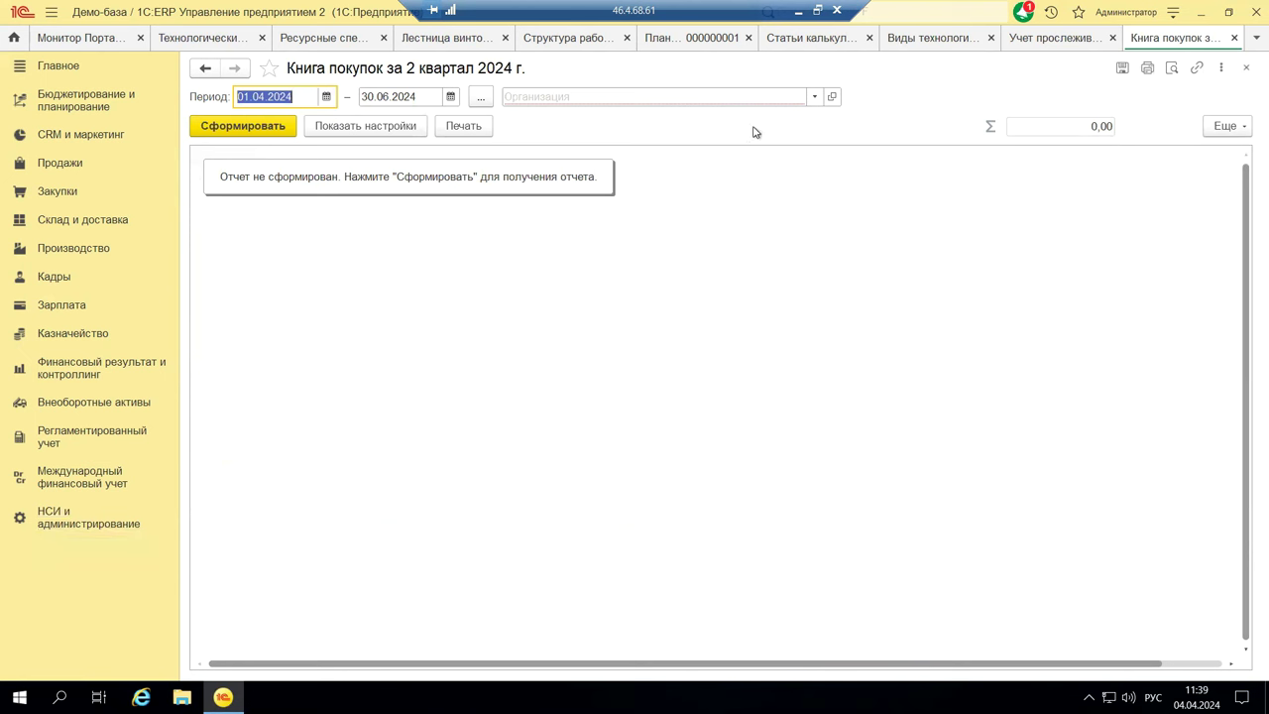
{"action": "left_click", "coordinate": [1246, 71]}
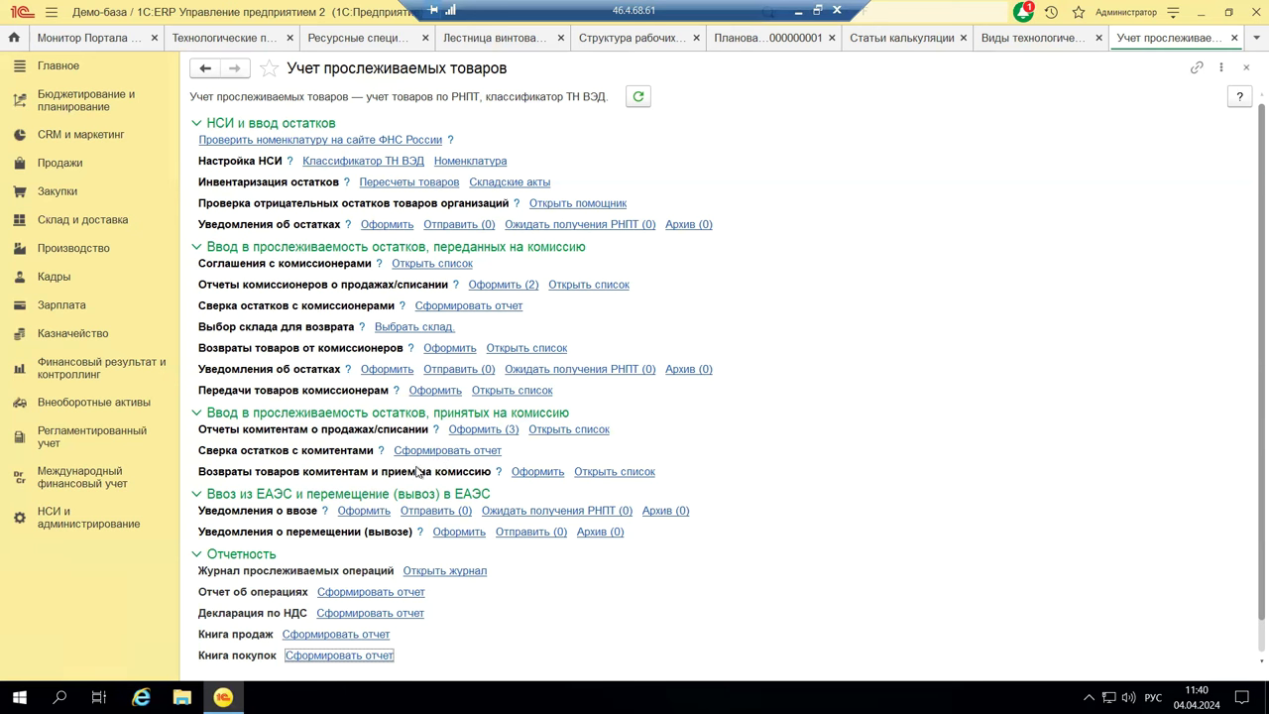
{"action": "scroll", "coordinate": [327, 595], "scroll_direction": "down", "scroll_amount": 1}
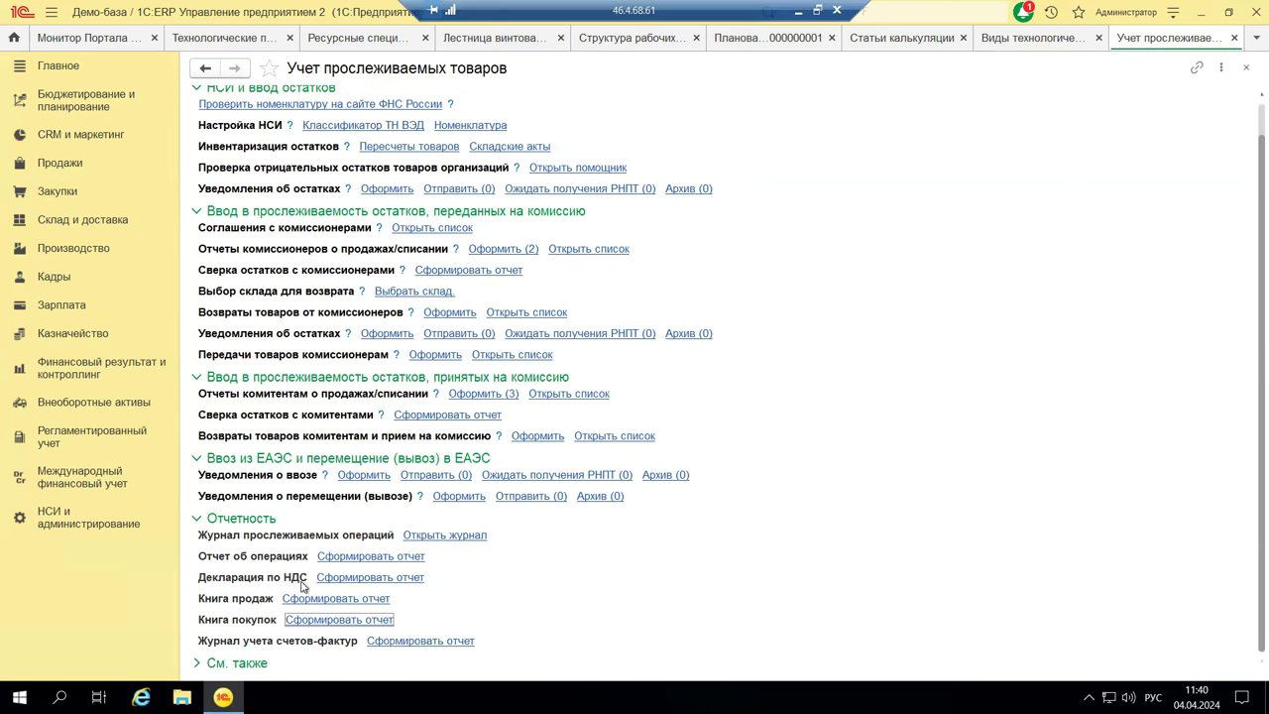
Step: Switch to slide 18 of the PowerPoint presentation on marked goods groups and return to the 1C:ERP remote session
{"action": "left_click", "coordinate": [798, 10]}
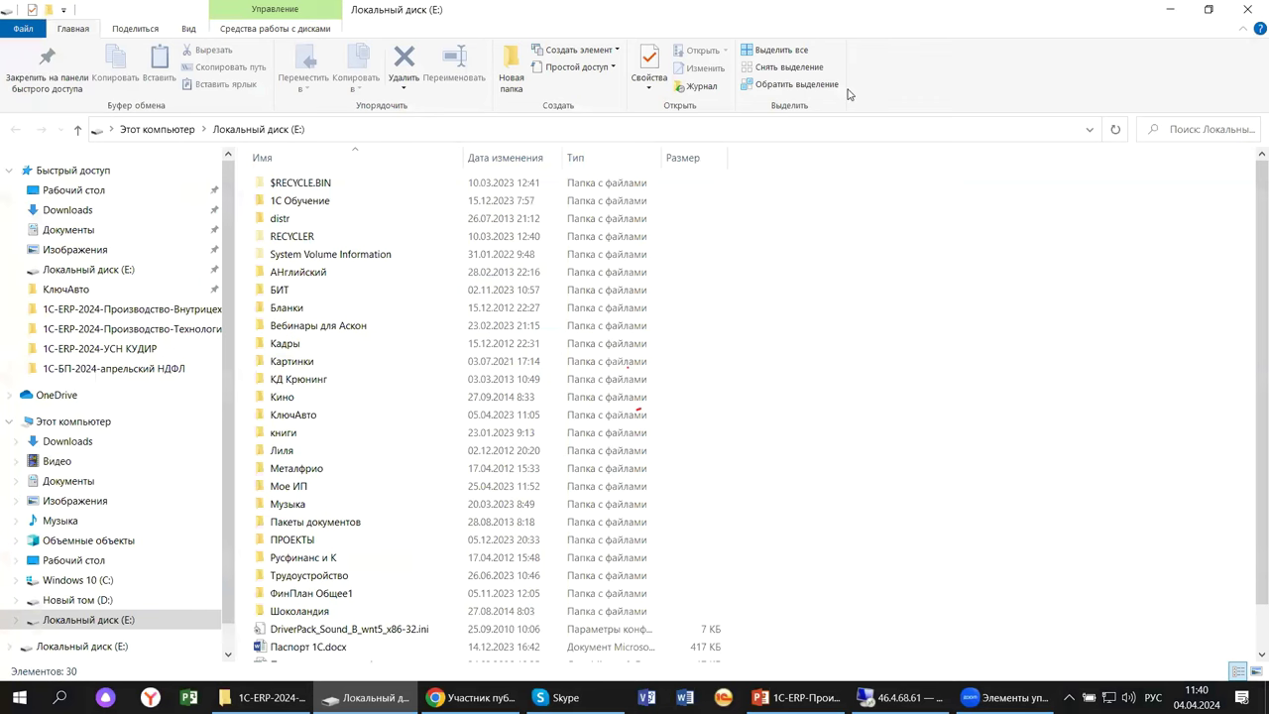
{"action": "left_click", "coordinate": [893, 697]}
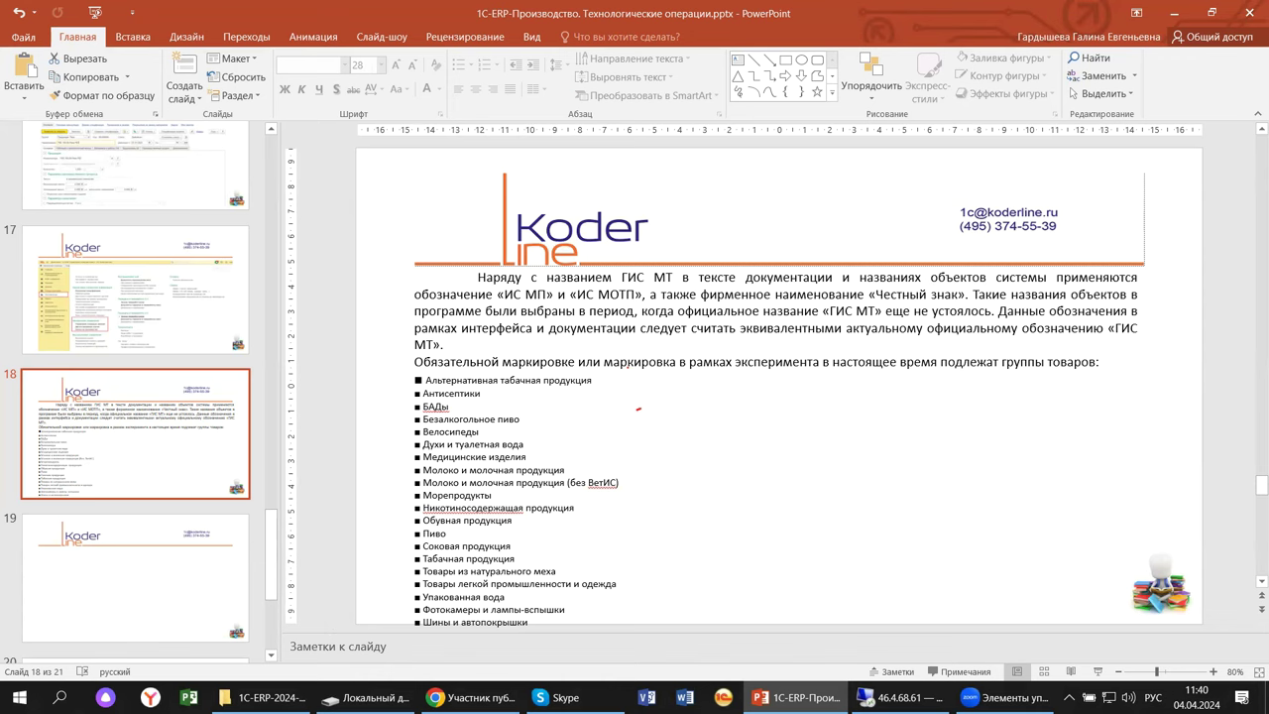
{"action": "left_click", "coordinate": [897, 697]}
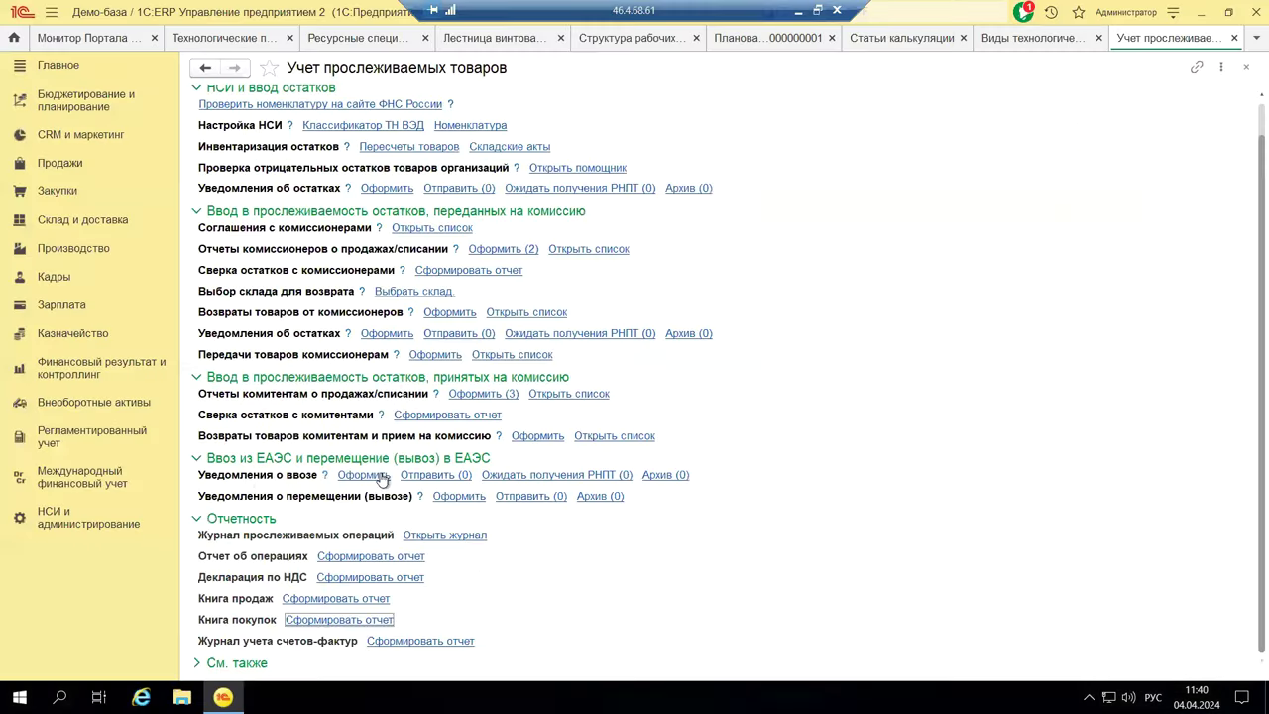
Step: View the НСИ и администрирование and Производство sections, then open Регламентированные отчеты in Регламентированный учет and dismiss the 1С-Отчетность introduction
{"action": "left_click", "coordinate": [95, 522]}
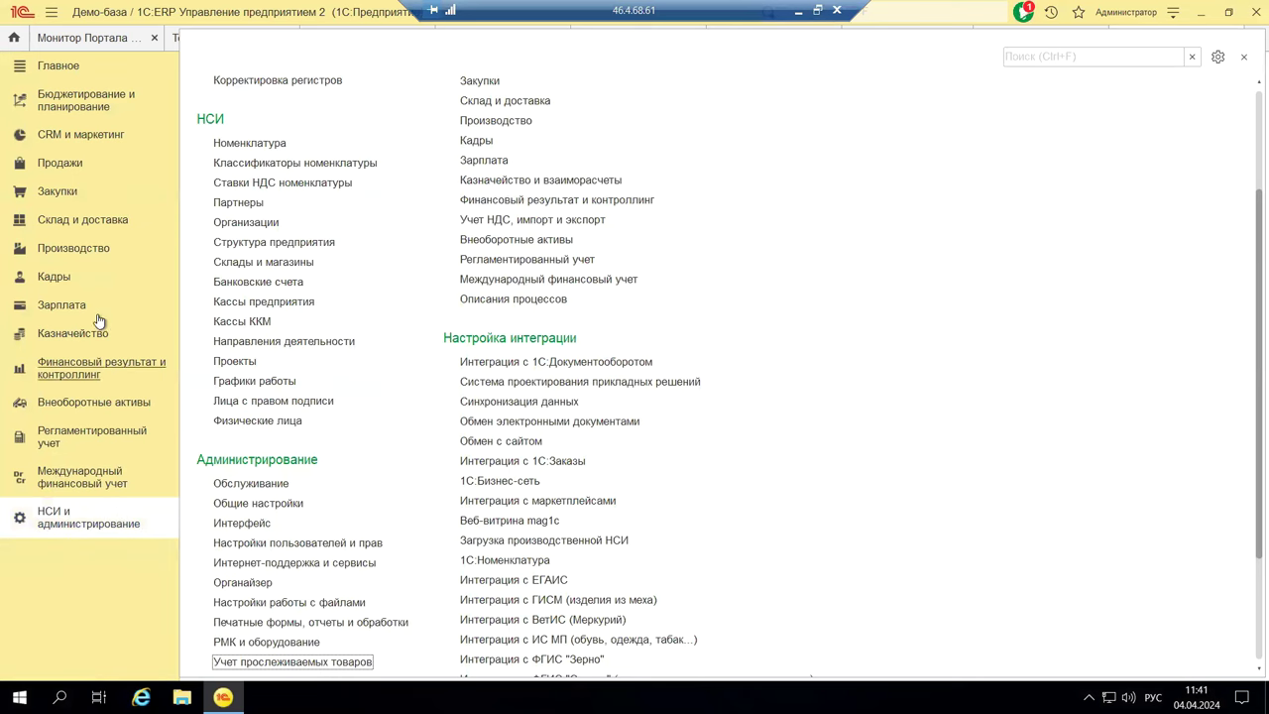
{"action": "left_click", "coordinate": [104, 250]}
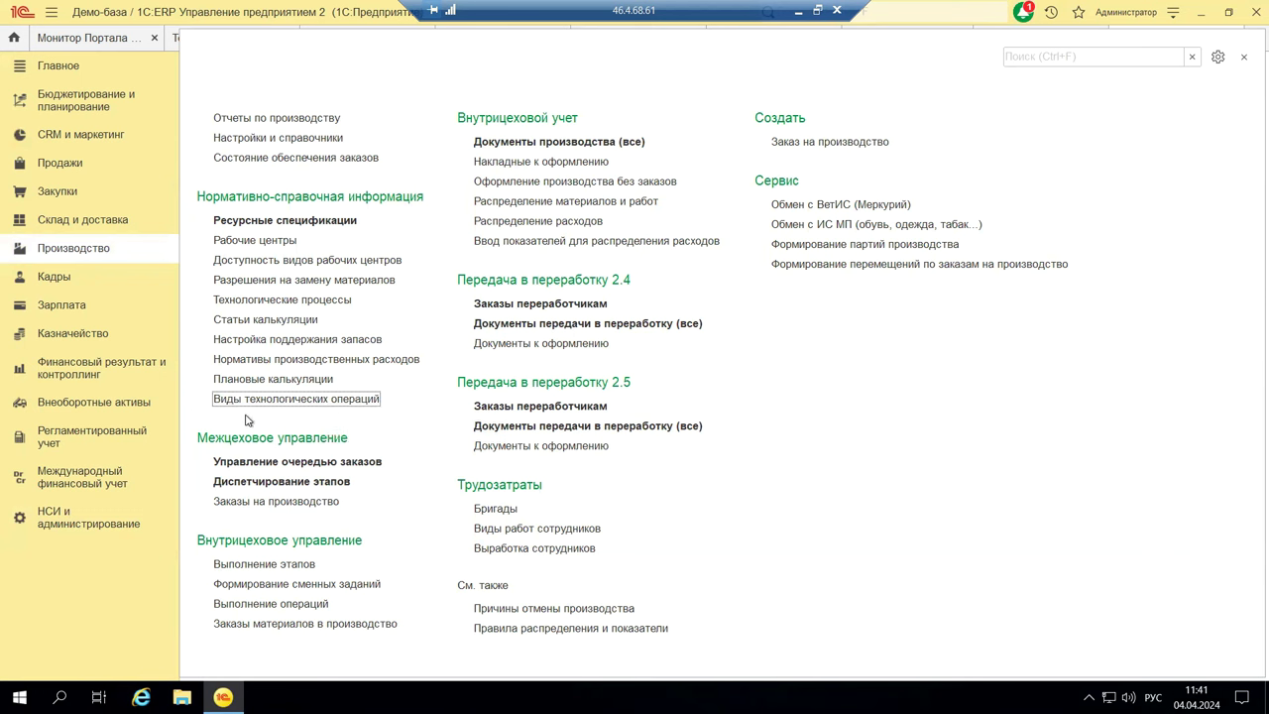
{"action": "left_click", "coordinate": [138, 436]}
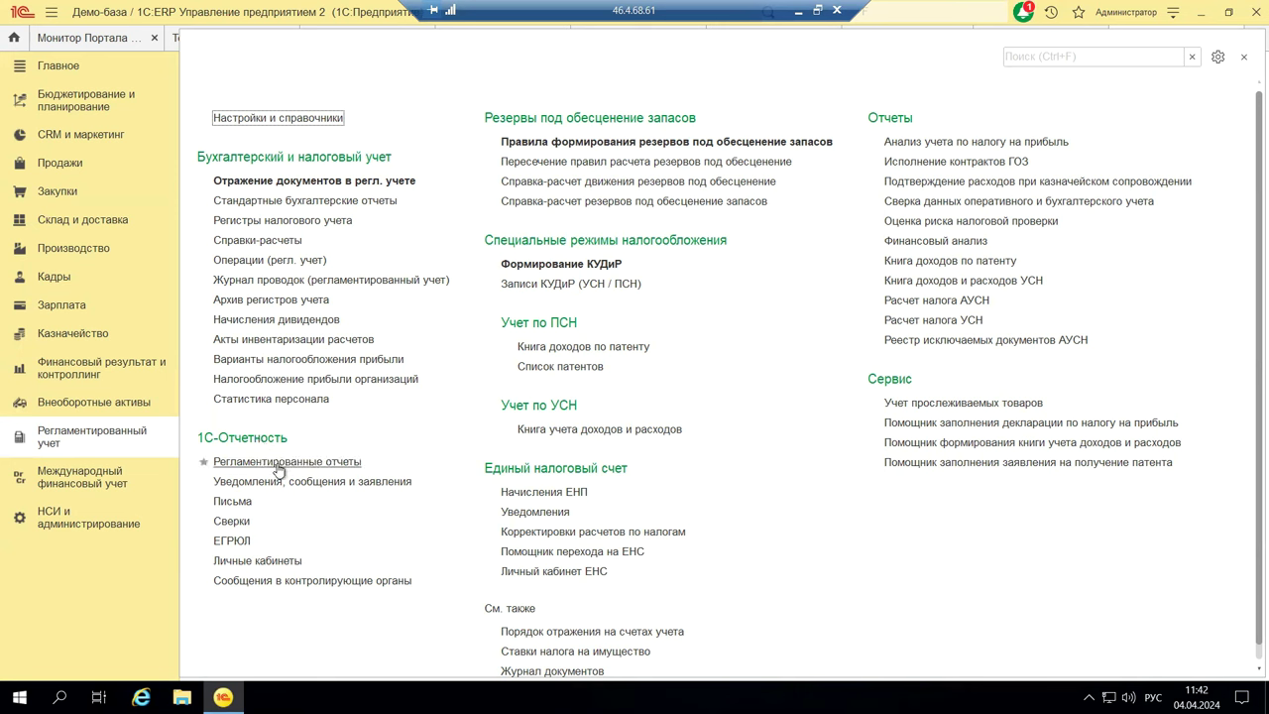
{"action": "left_click", "coordinate": [273, 462]}
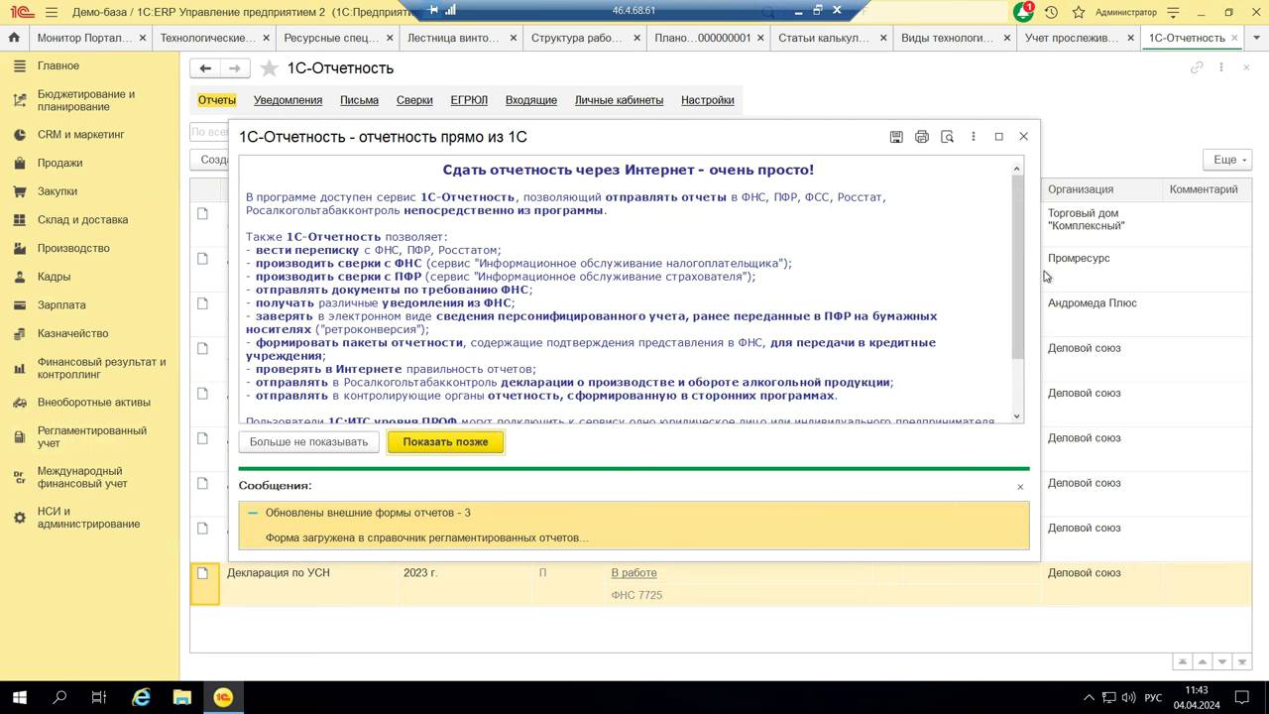
{"action": "left_click", "coordinate": [1024, 137]}
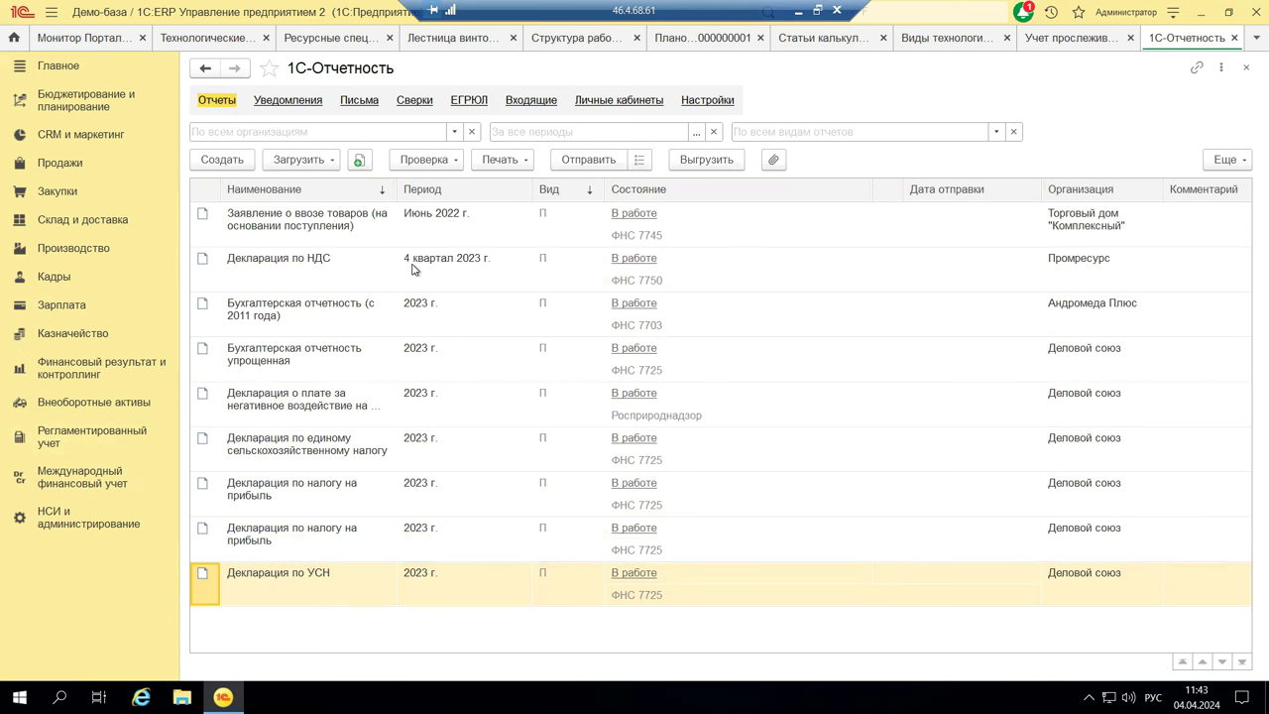
Step: View the report check options, open the СФР (бывш. ФСС) portal from Личные кабинеты and close the browser
{"action": "left_click", "coordinate": [455, 161]}
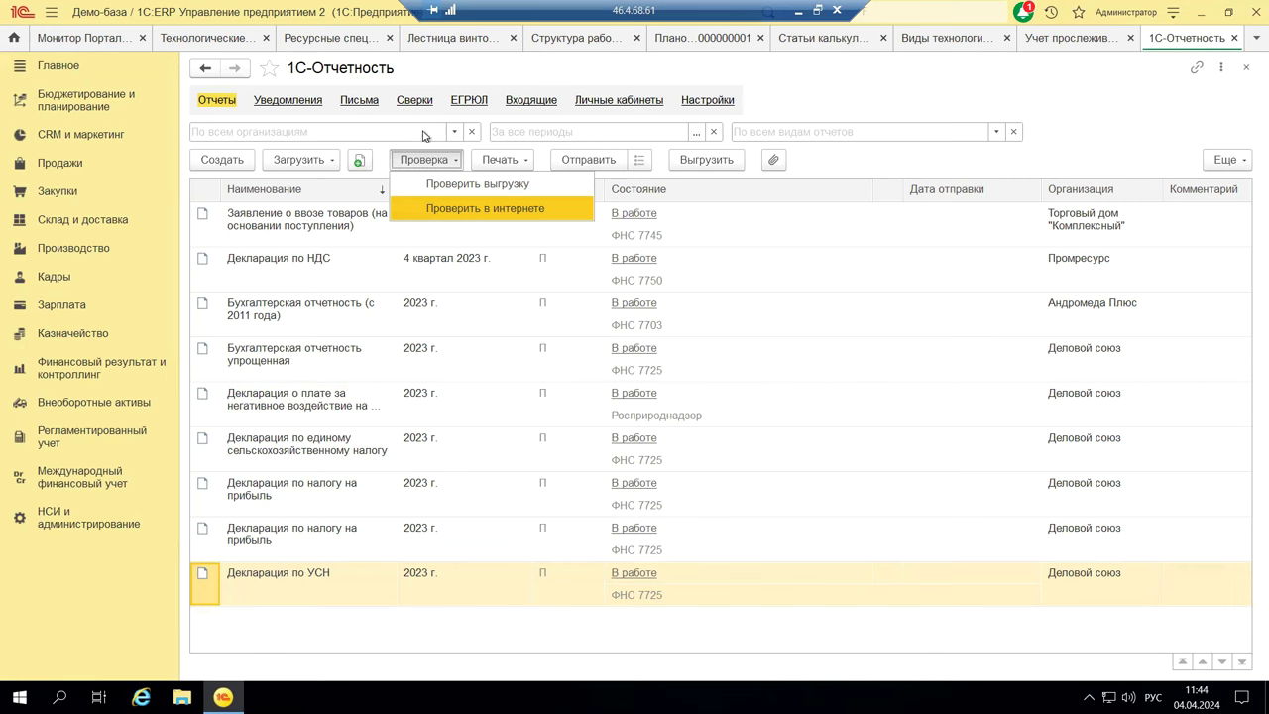
{"action": "left_click", "coordinate": [614, 103]}
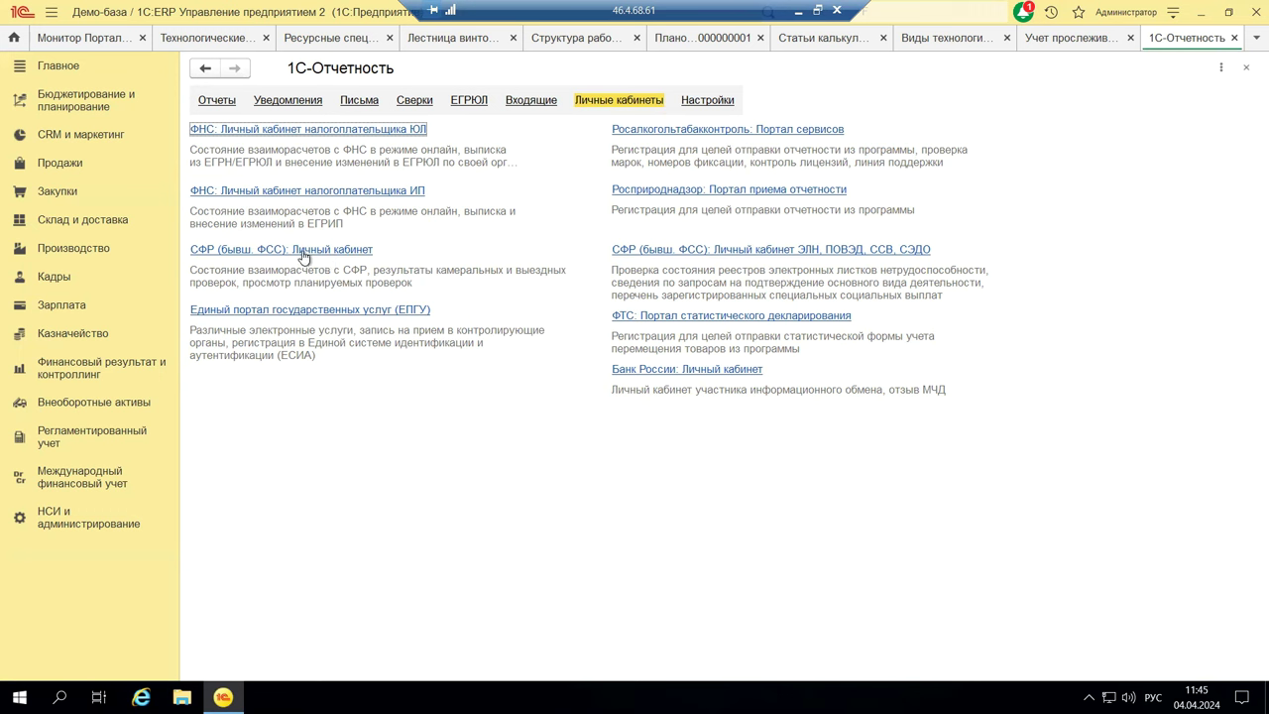
{"action": "left_click", "coordinate": [206, 254]}
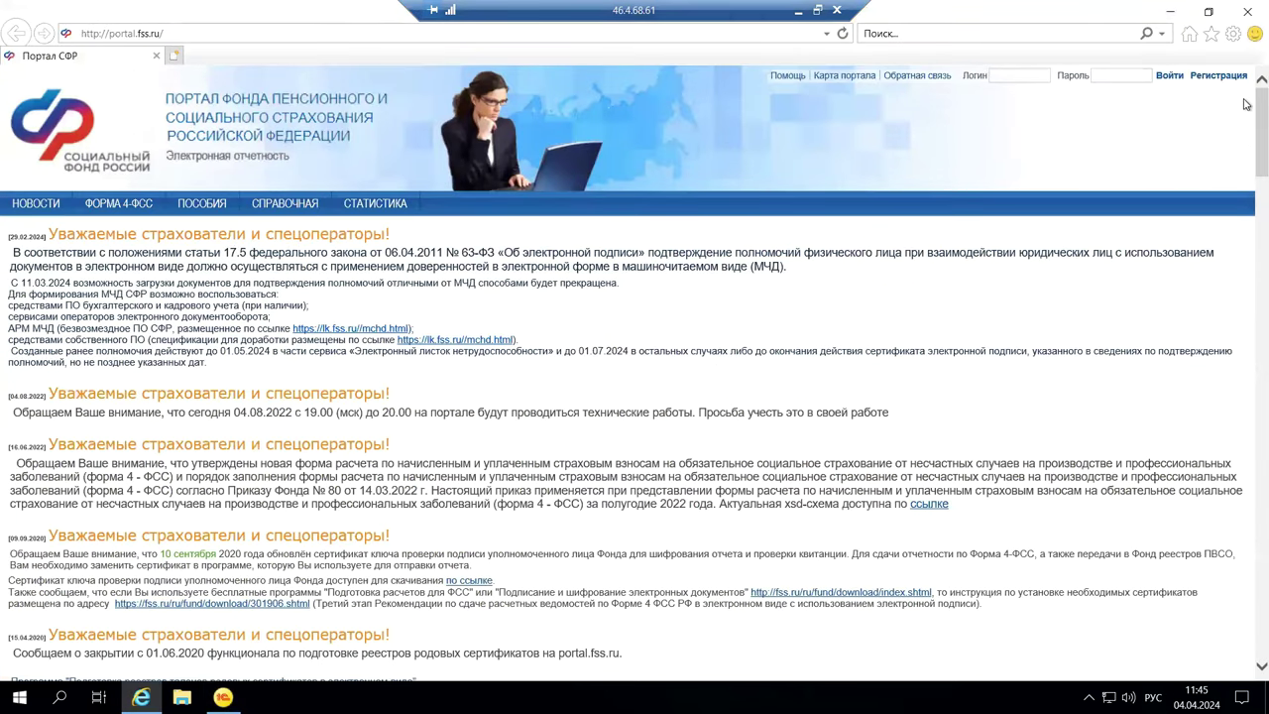
{"action": "left_click", "coordinate": [1246, 12]}
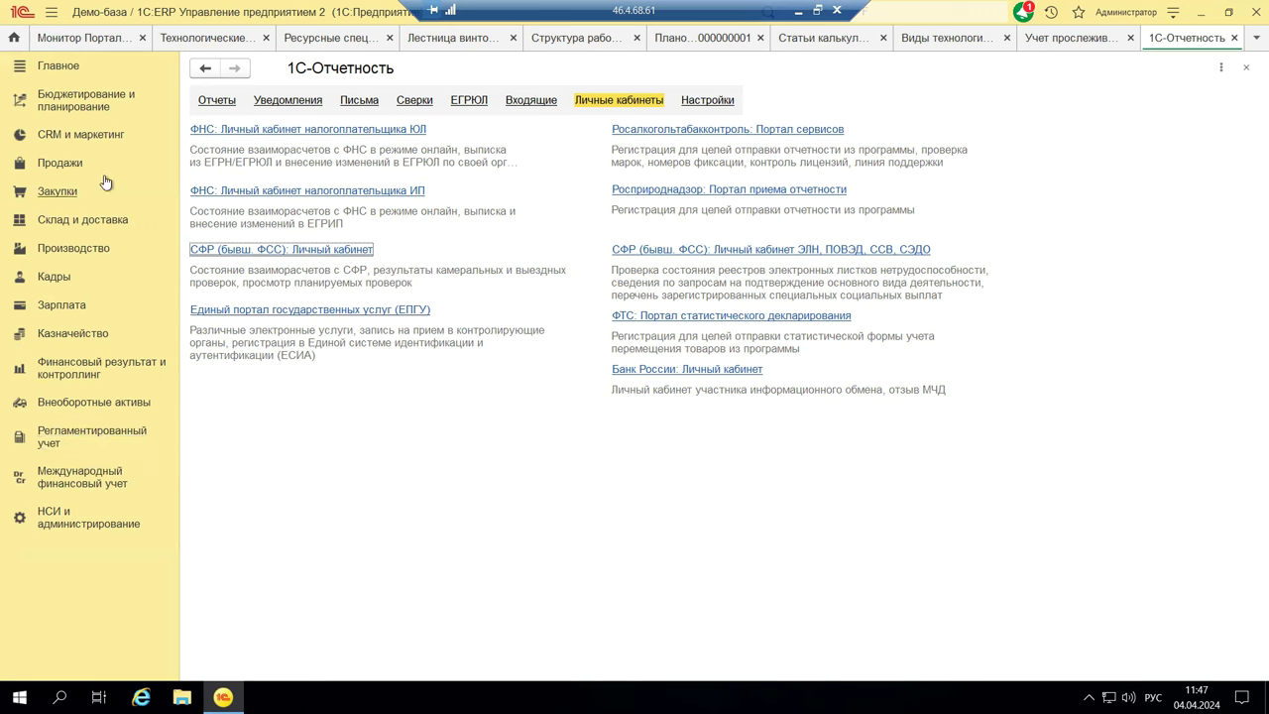
Step: View the Кадры section, then open Отчеты по производству in Производство and look through the available reports
{"action": "left_click", "coordinate": [48, 282]}
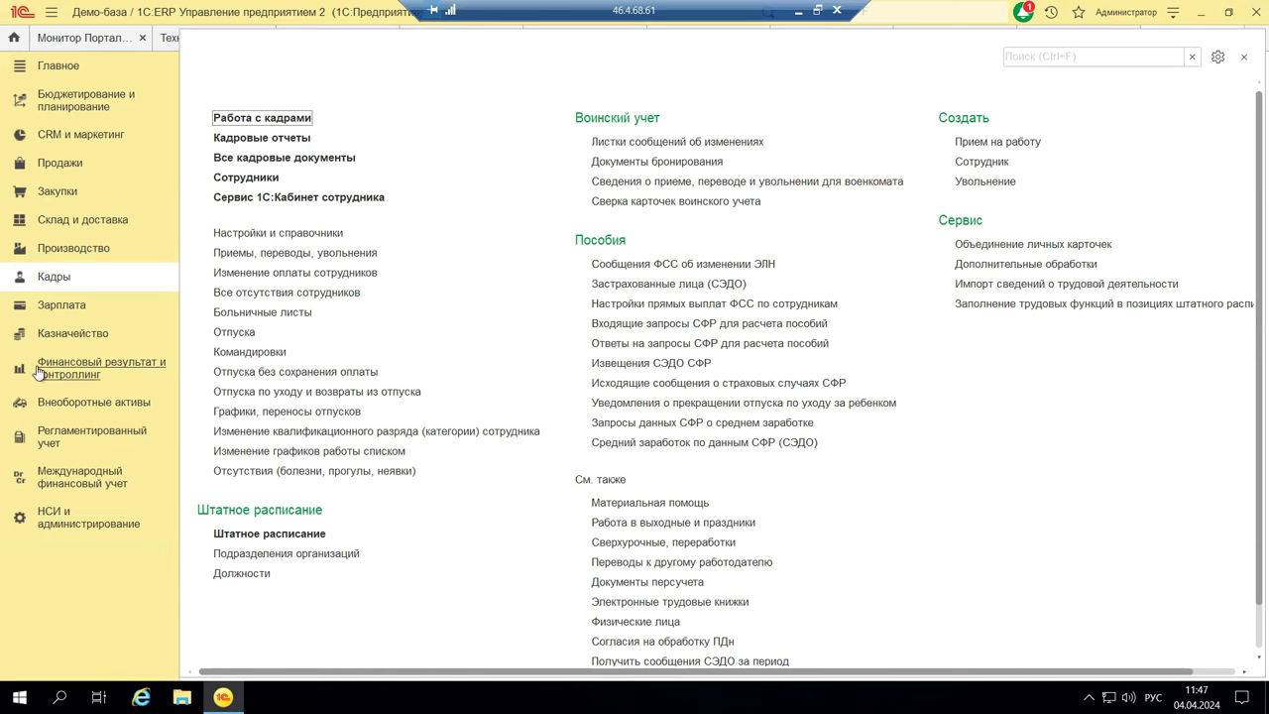
{"action": "left_click", "coordinate": [67, 250]}
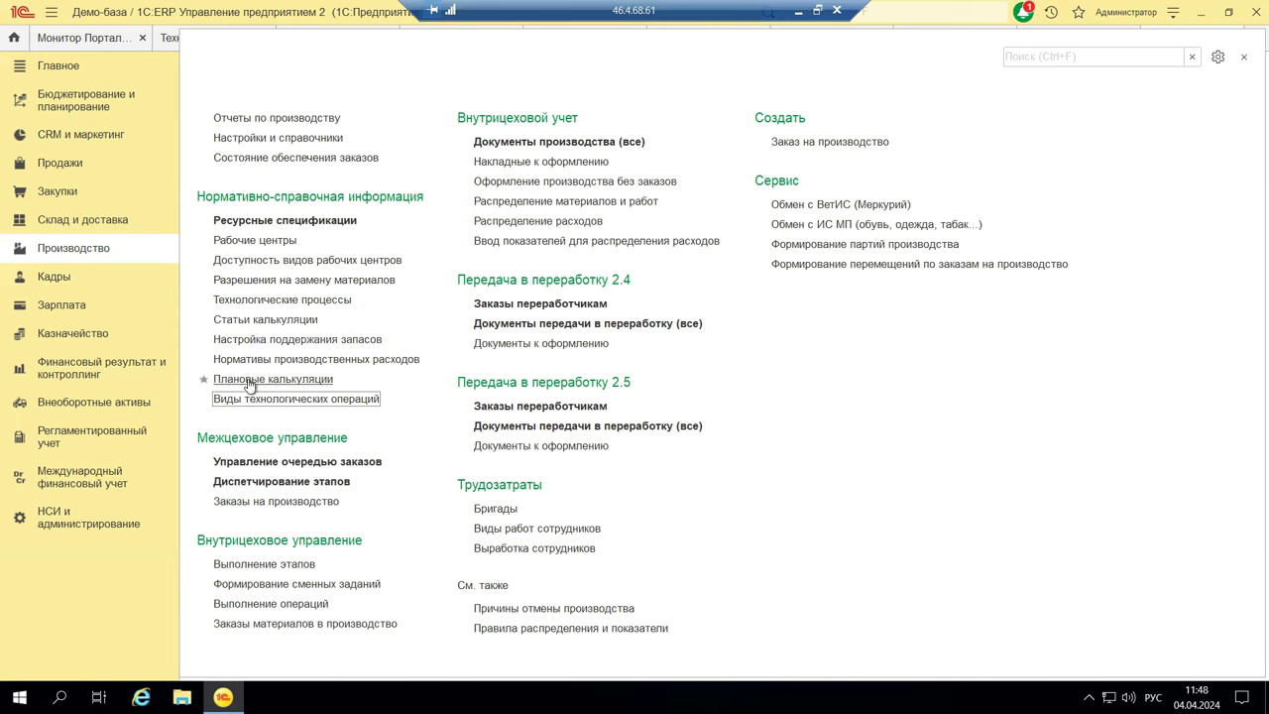
{"action": "left_click", "coordinate": [257, 120]}
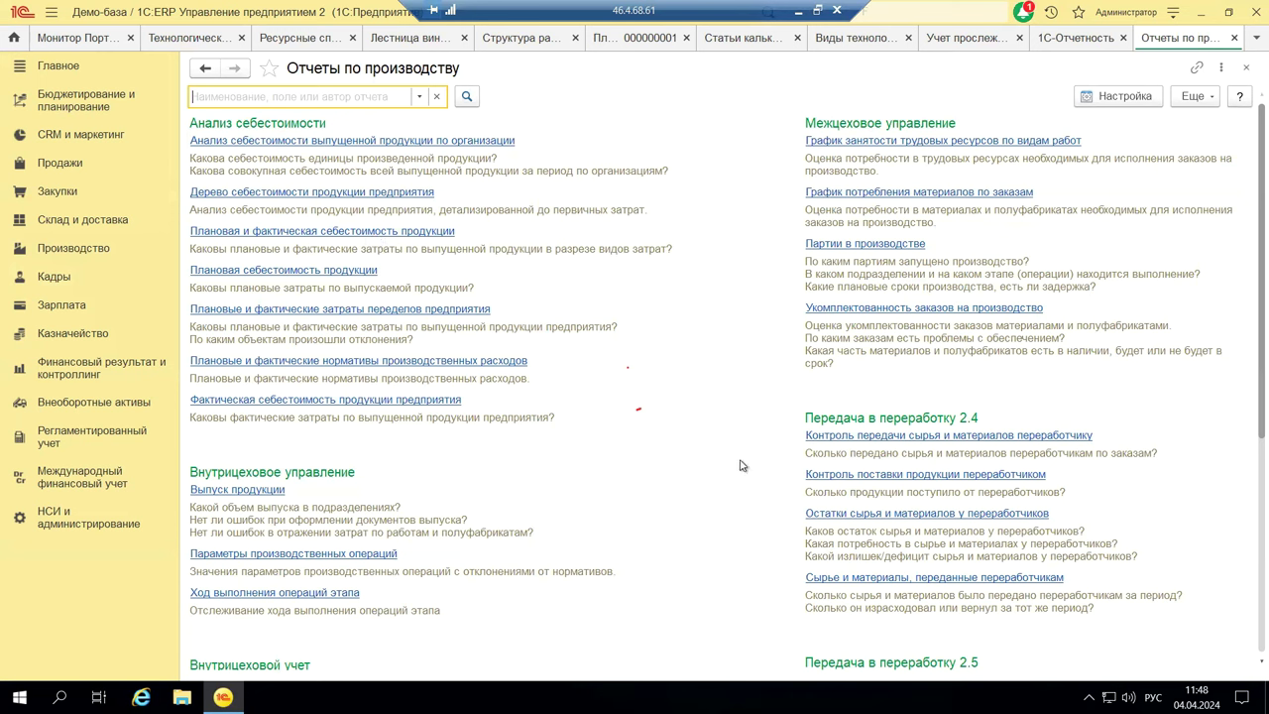
{"action": "scroll", "coordinate": [739, 465], "scroll_direction": "down", "scroll_amount": 4}
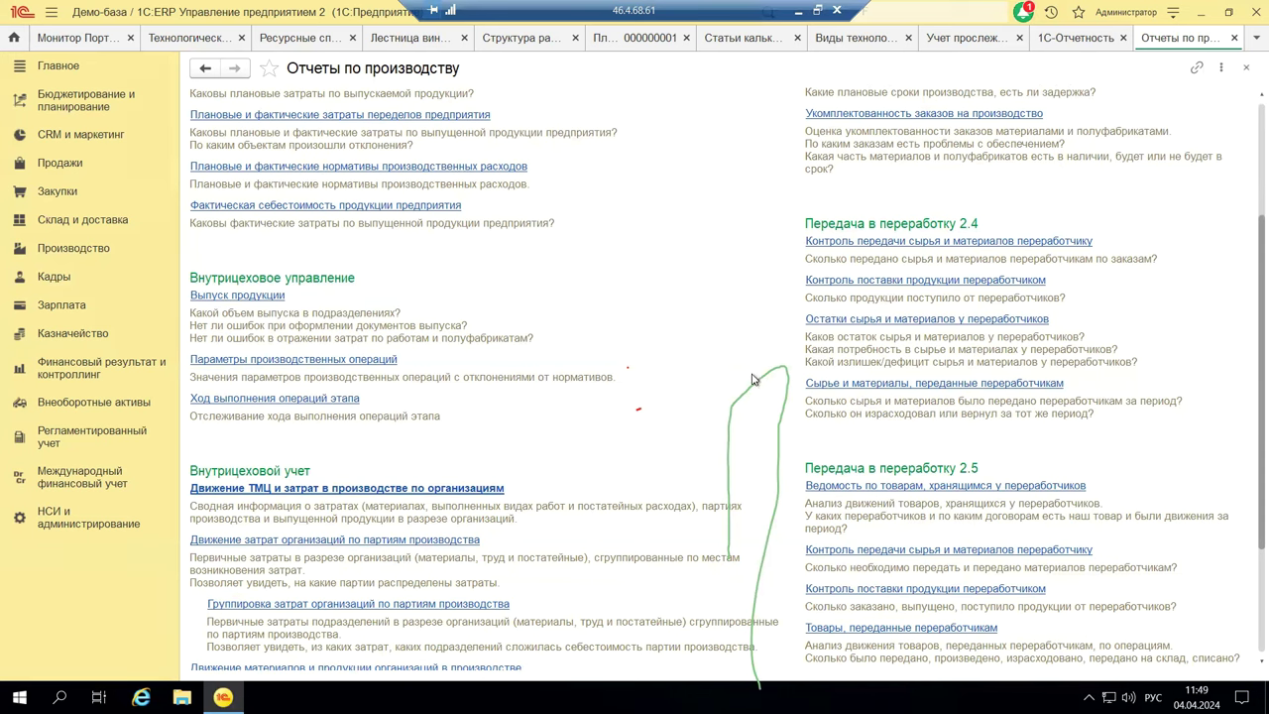
{"action": "scroll", "coordinate": [678, 383], "scroll_direction": "down", "scroll_amount": 3}
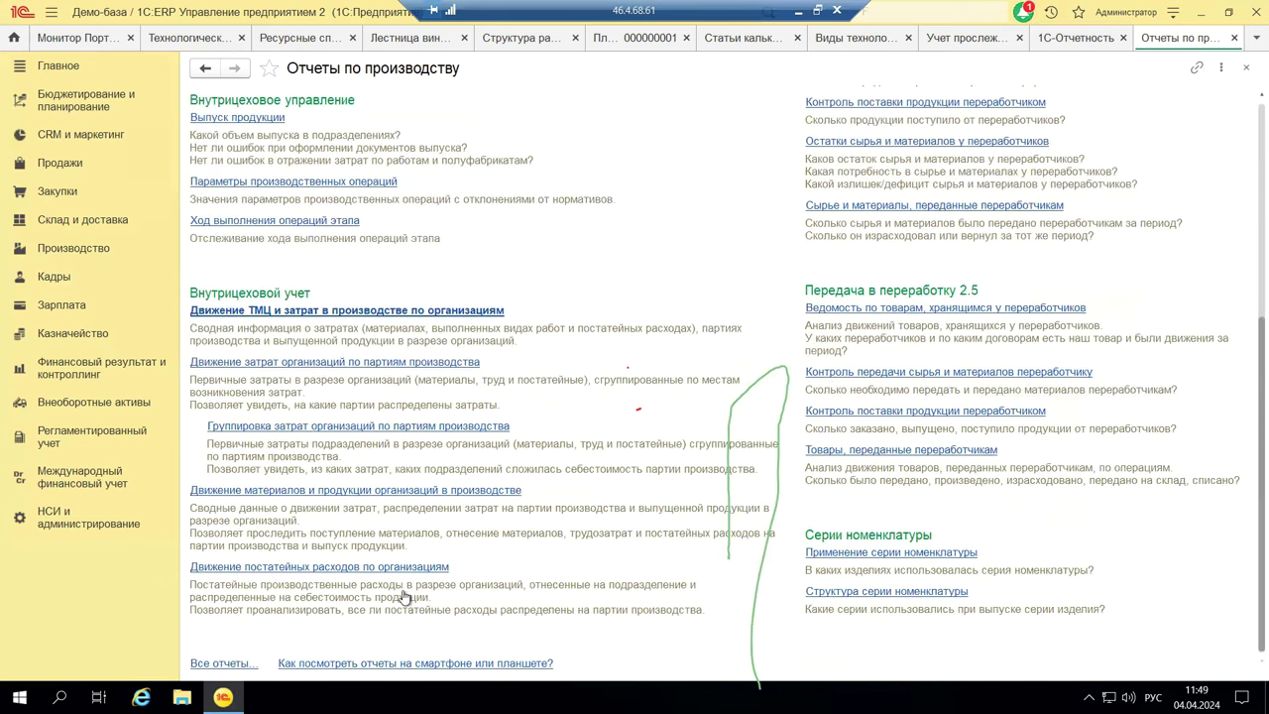
Step: Open the list of all reports, look through its section tree and close it
{"action": "left_click", "coordinate": [210, 664]}
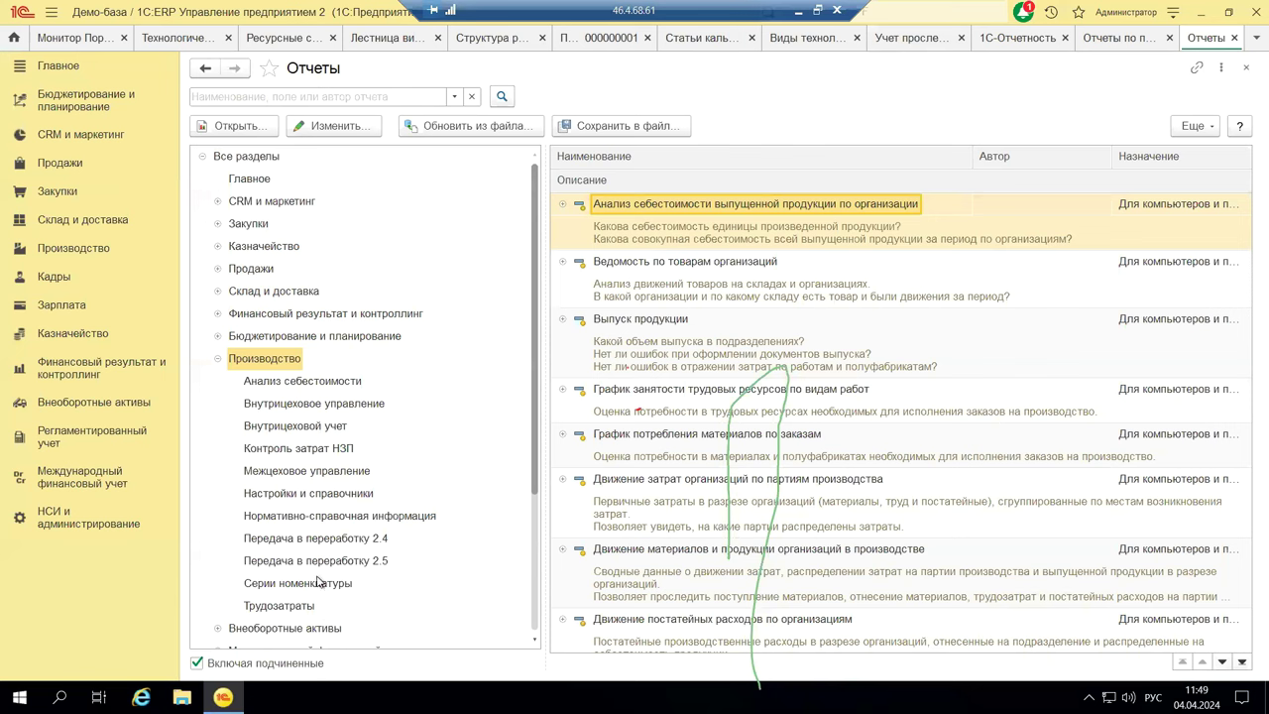
{"action": "scroll", "coordinate": [317, 583], "scroll_direction": "down", "scroll_amount": 4}
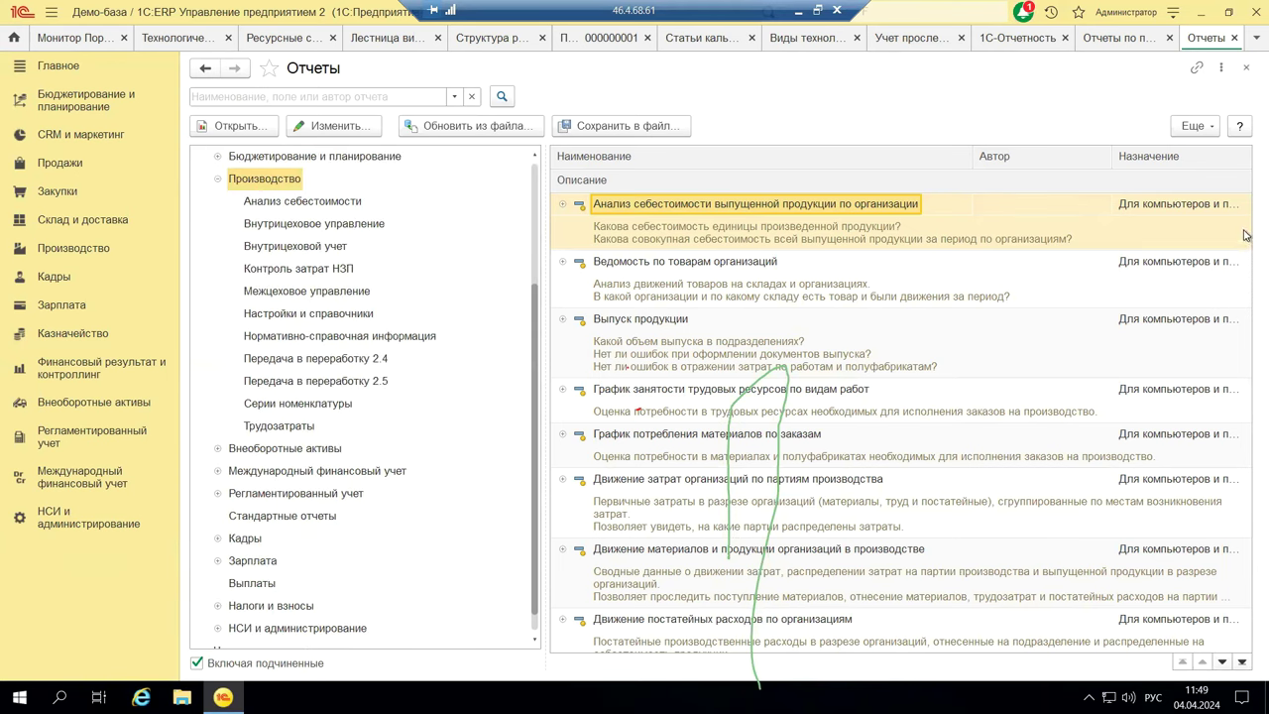
{"action": "left_click", "coordinate": [1246, 68]}
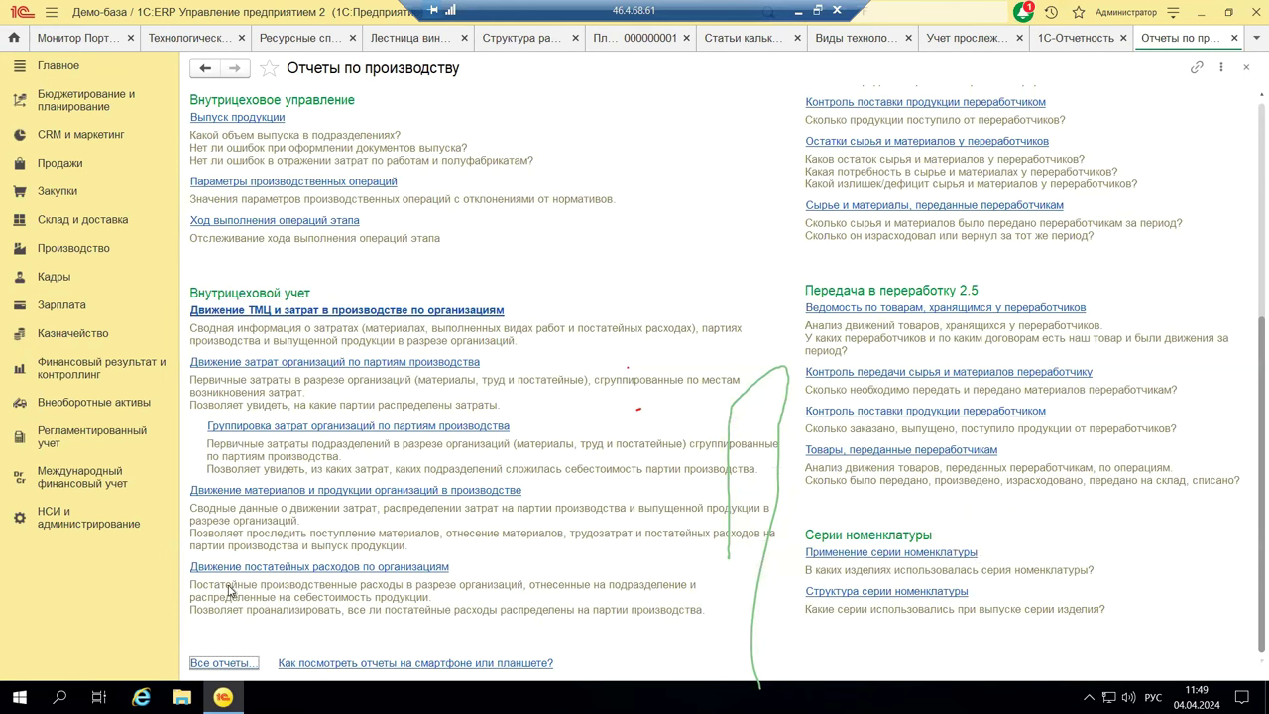
Step: Generate the Движение ТМЦ и затрат в производстве по организациям report and examine cost movement by production batch
{"action": "left_click", "coordinate": [294, 311]}
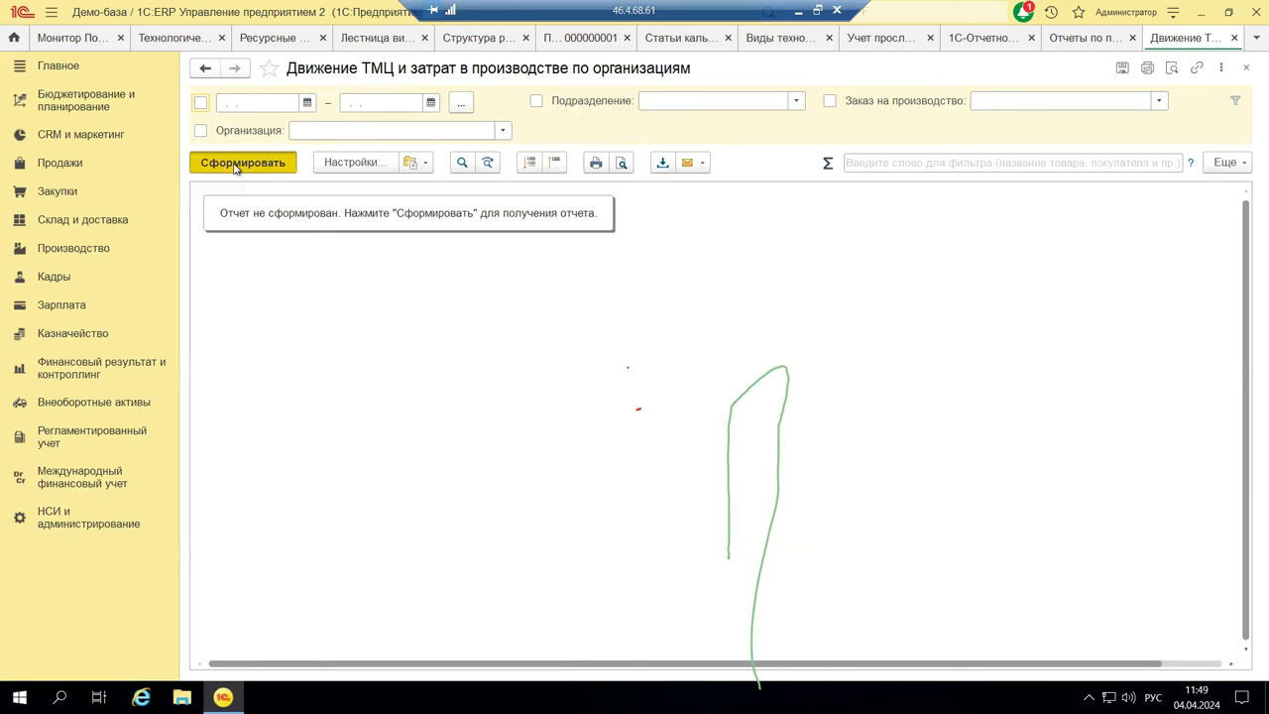
{"action": "left_click", "coordinate": [269, 161]}
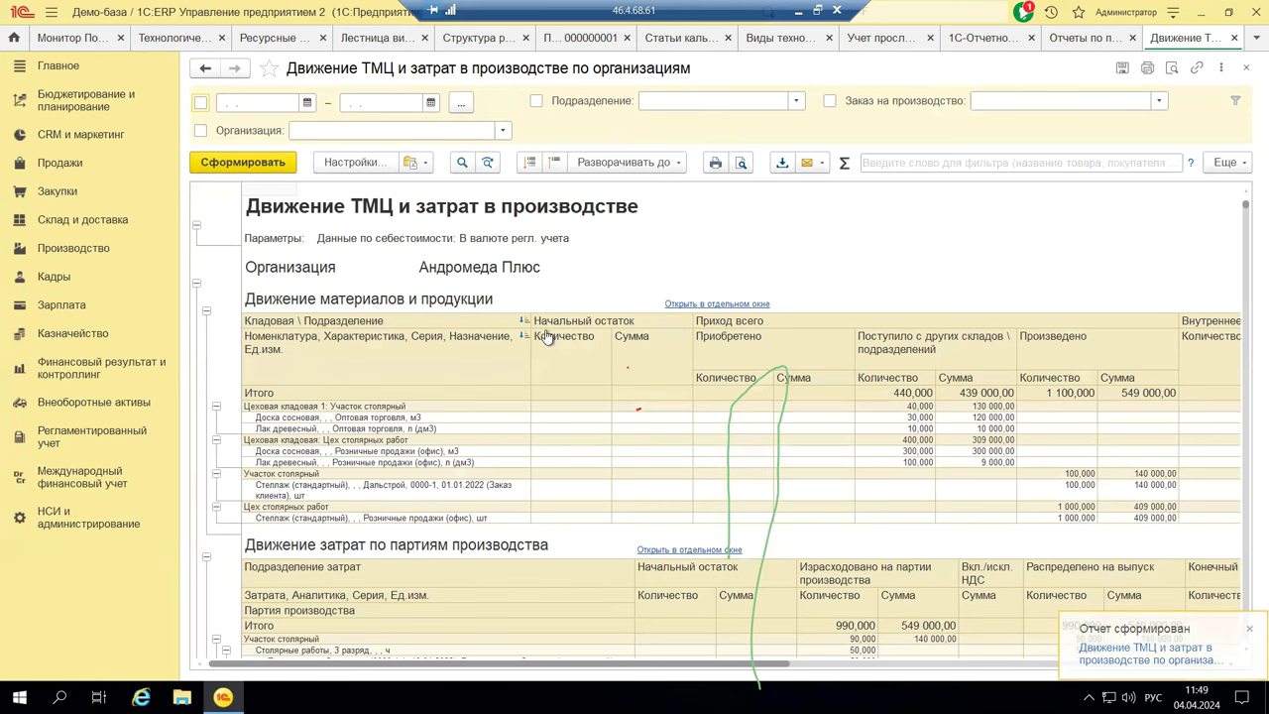
{"action": "scroll", "coordinate": [584, 368], "scroll_direction": "down", "scroll_amount": 1}
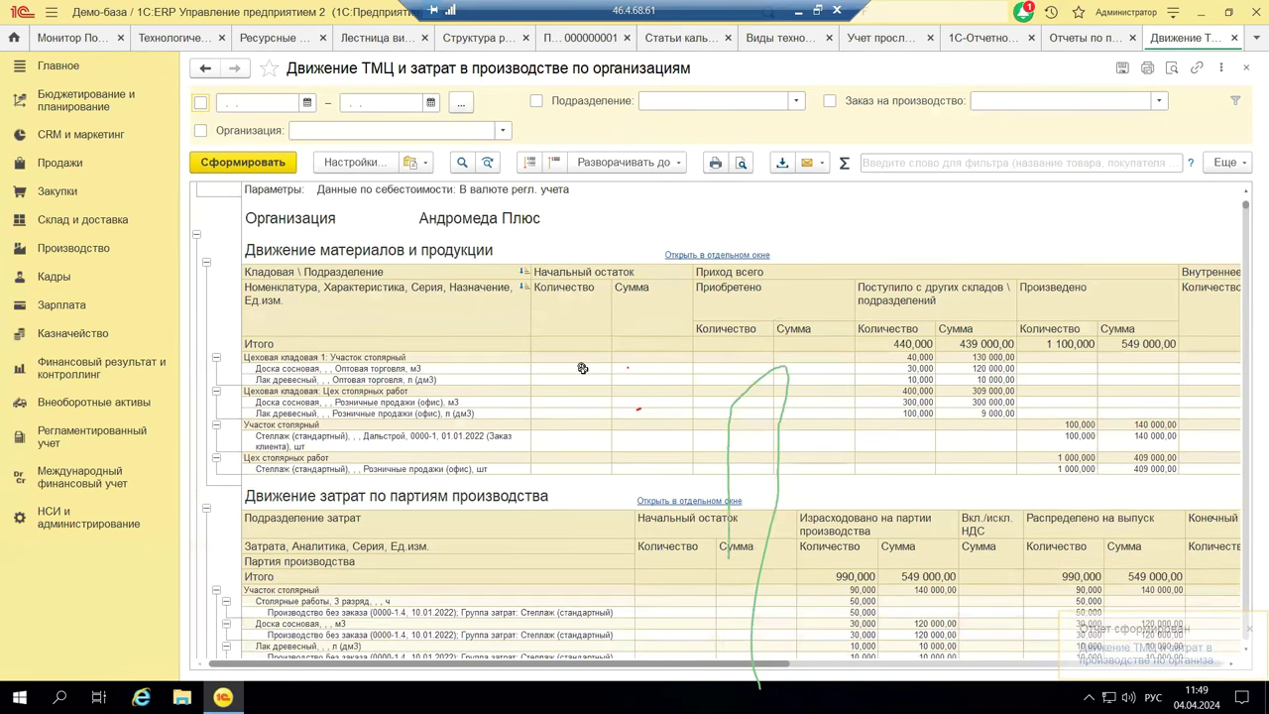
{"action": "scroll", "coordinate": [590, 382], "scroll_direction": "down", "scroll_amount": 2}
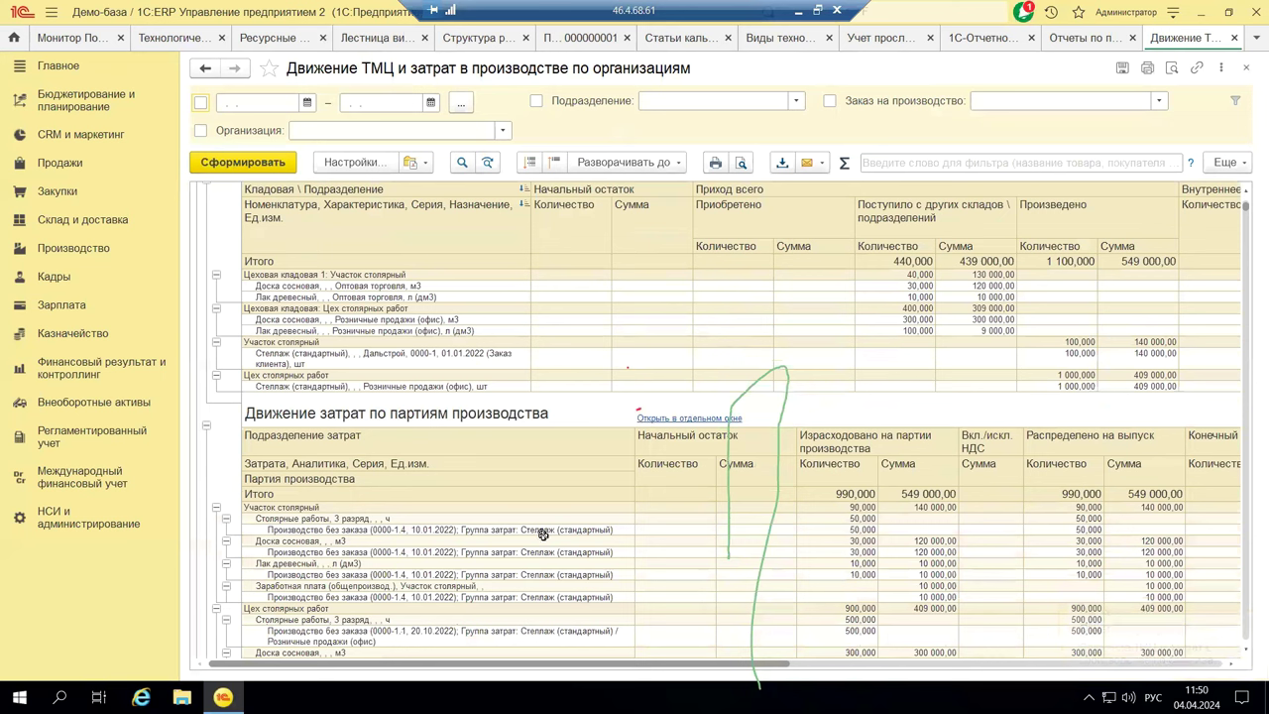
{"action": "left_click", "coordinate": [282, 529]}
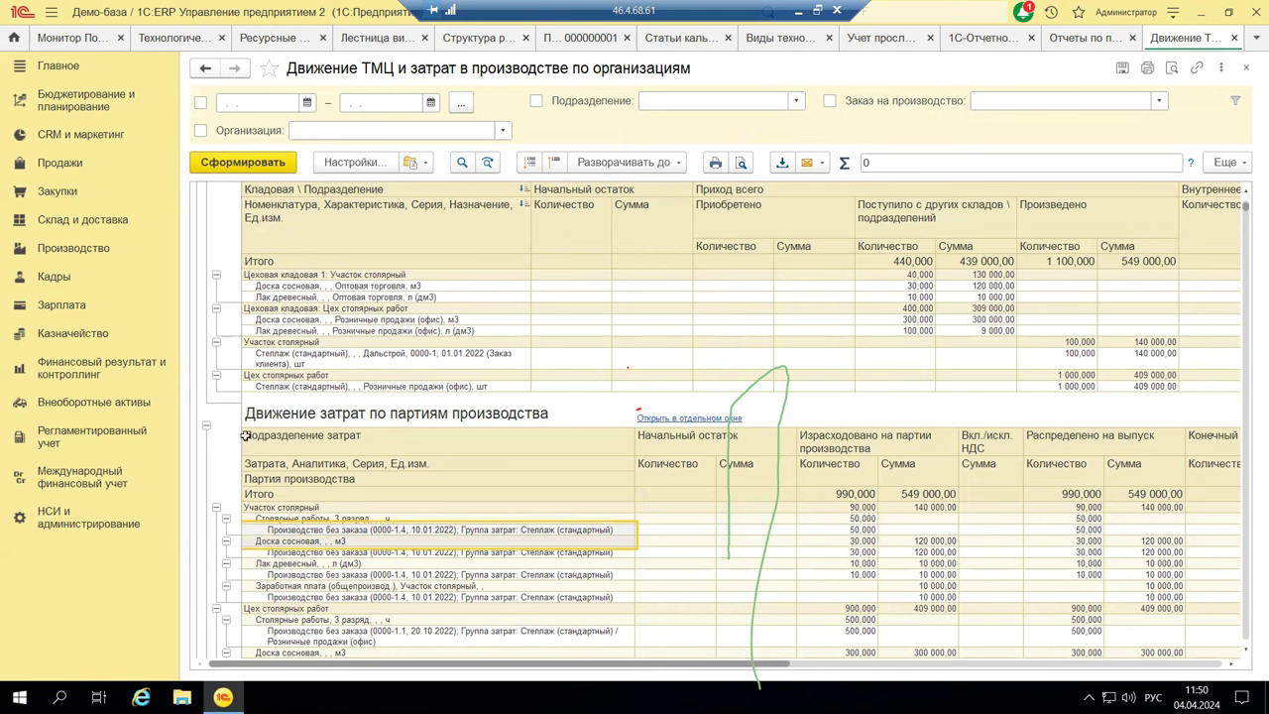
{"action": "left_click", "coordinate": [479, 414]}
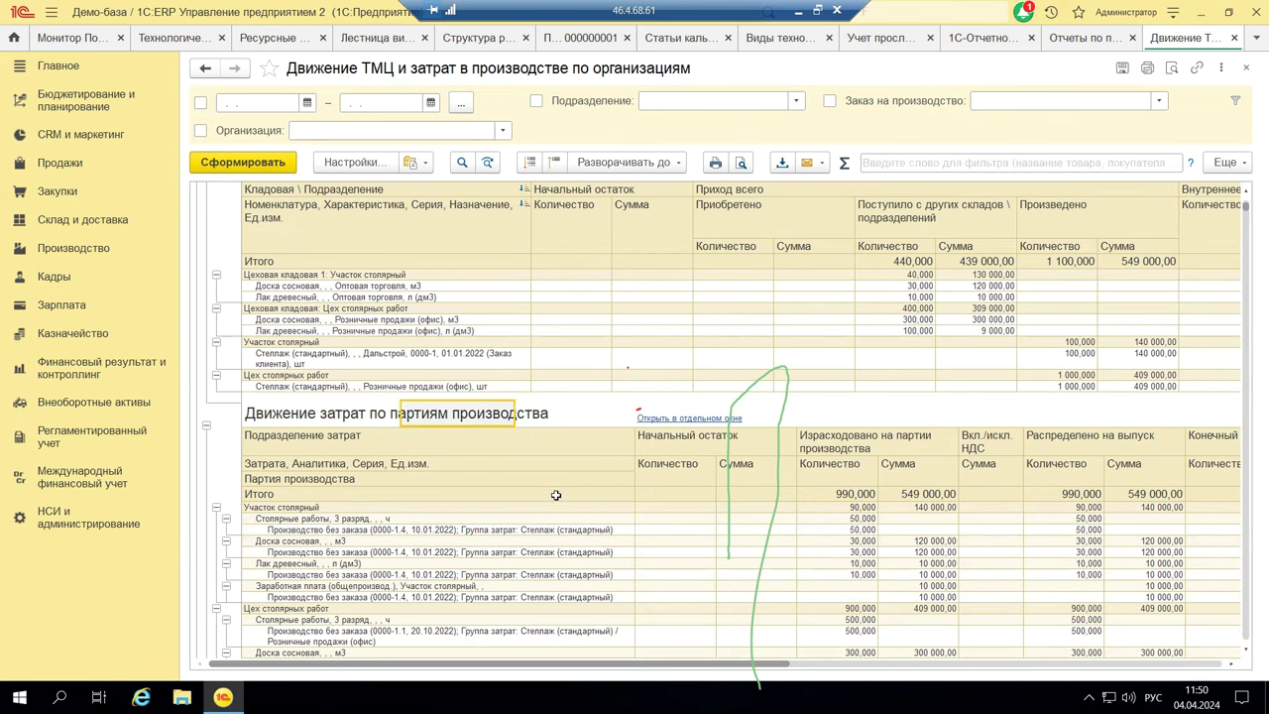
Step: Examine the cost grouping by production batch and the material movement of the other organizations in the report
{"action": "scroll", "coordinate": [555, 494], "scroll_direction": "down", "scroll_amount": 4}
{"action": "scroll", "coordinate": [575, 479], "scroll_direction": "down", "scroll_amount": 4}
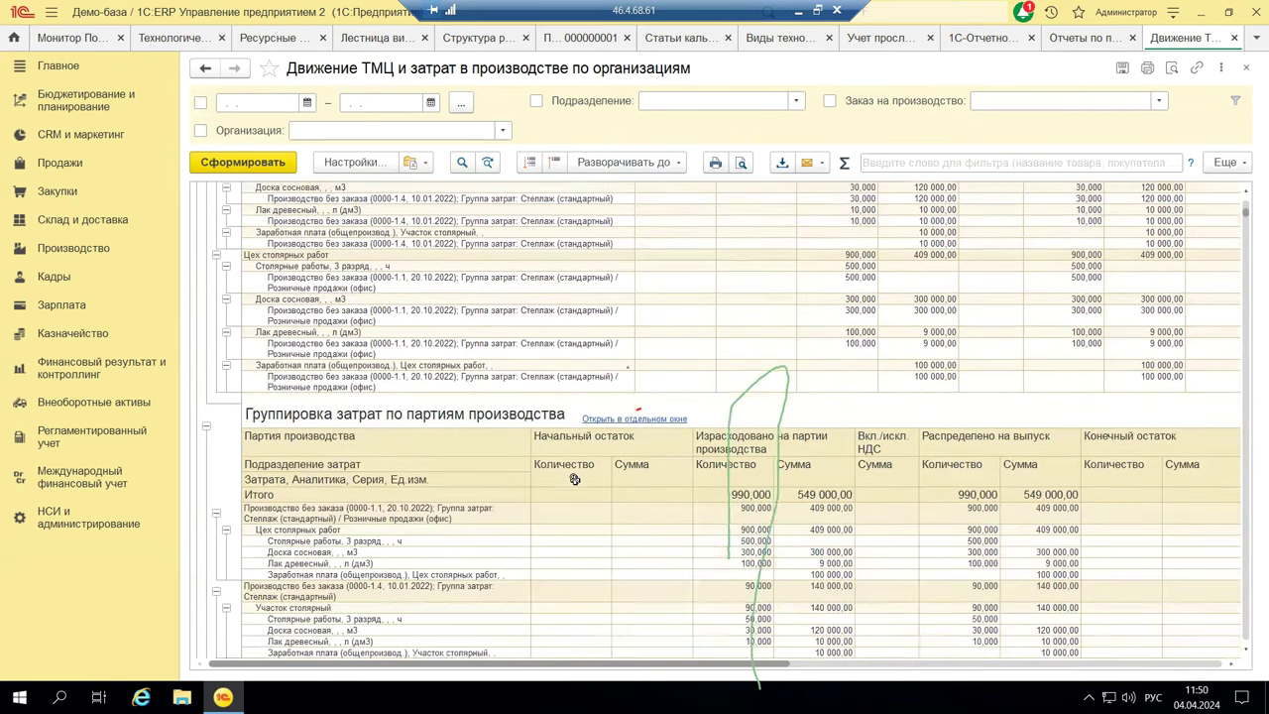
{"action": "scroll", "coordinate": [574, 479], "scroll_direction": "down", "scroll_amount": 4}
{"action": "scroll", "coordinate": [576, 480], "scroll_direction": "down", "scroll_amount": 5}
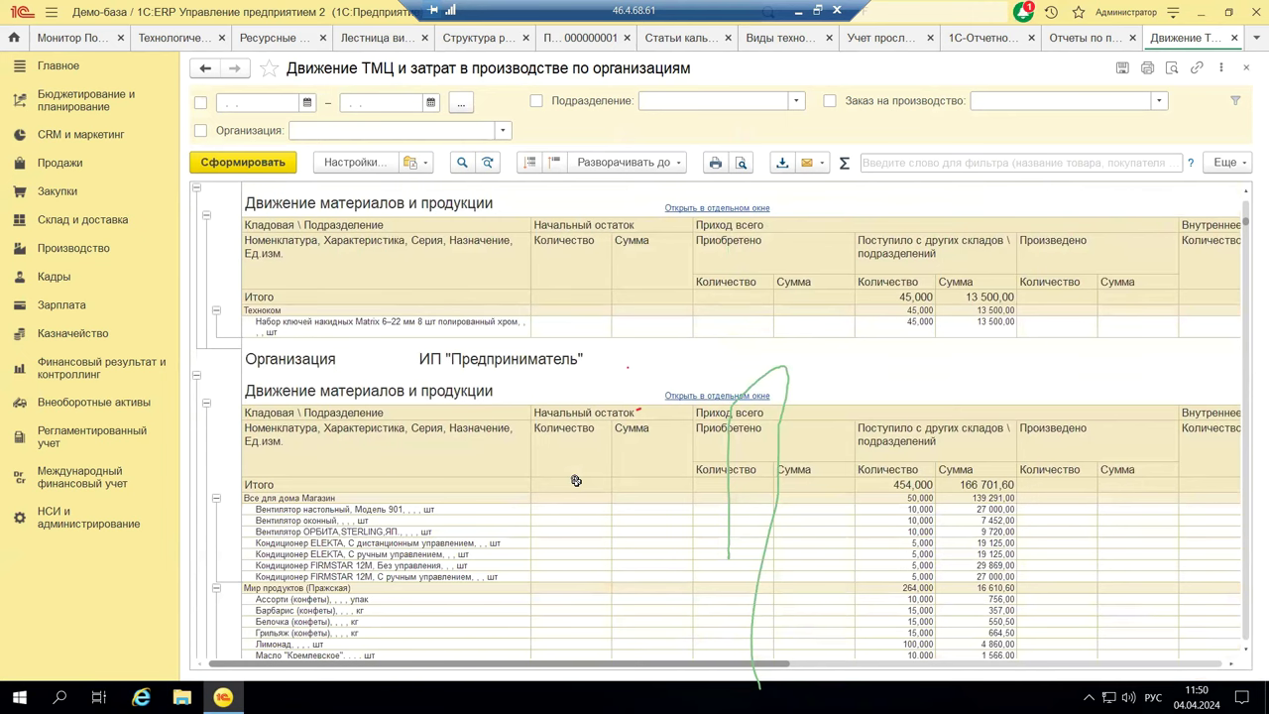
{"action": "scroll", "coordinate": [441, 422], "scroll_direction": "up", "scroll_amount": 10}
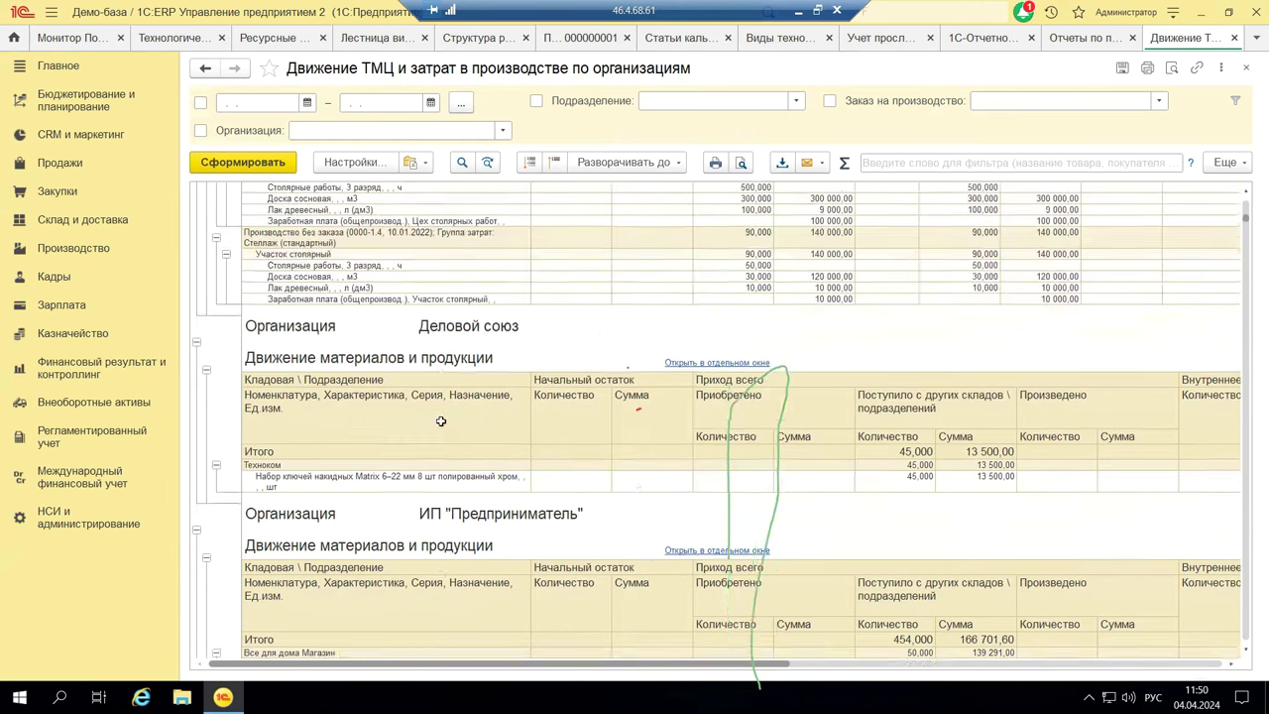
{"action": "scroll", "coordinate": [462, 415], "scroll_direction": "up", "scroll_amount": 4}
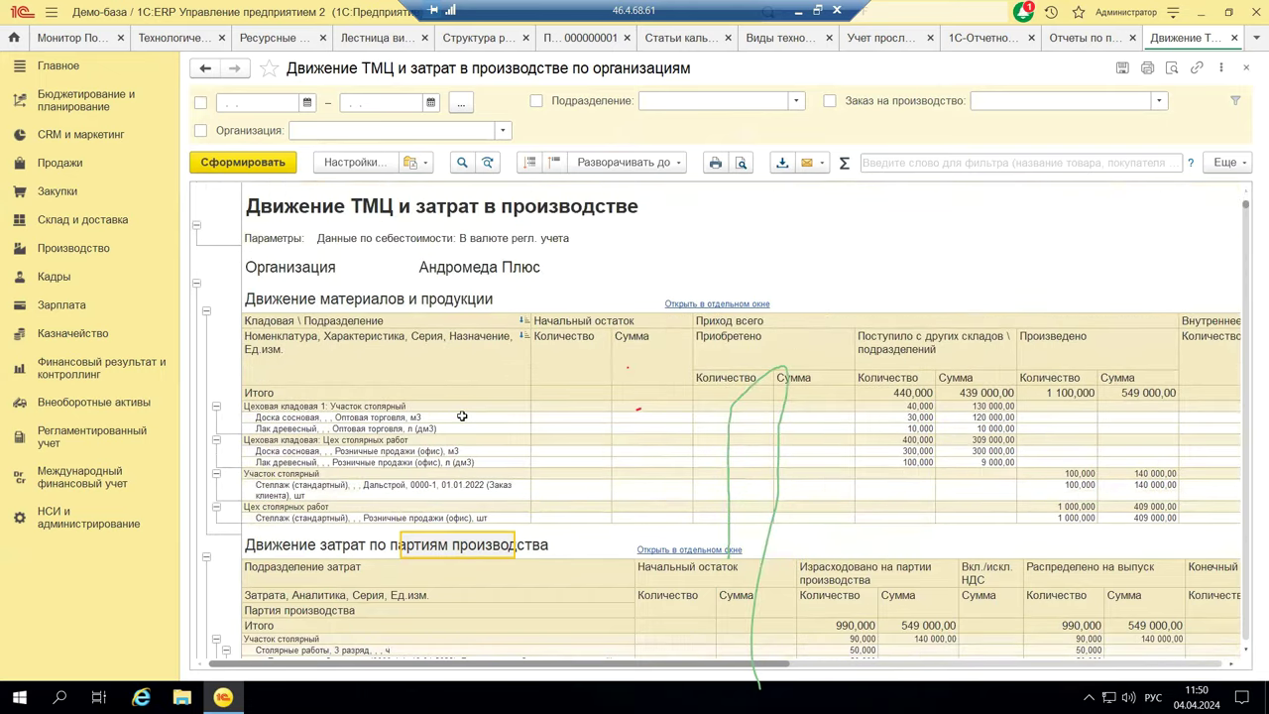
Step: Close the generated report and review the Анализ себестоимости and Межцеховое управление report groups
{"action": "left_click", "coordinate": [1246, 67]}
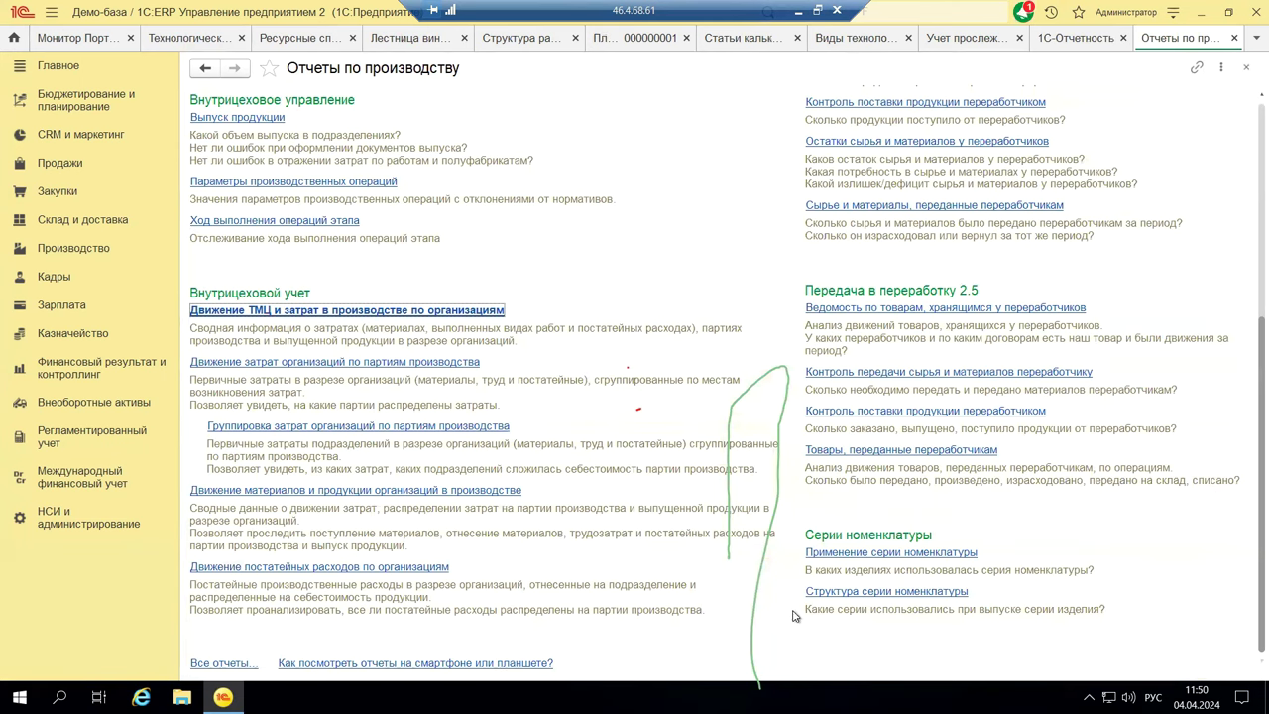
{"action": "scroll", "coordinate": [607, 270], "scroll_direction": "up", "scroll_amount": 2}
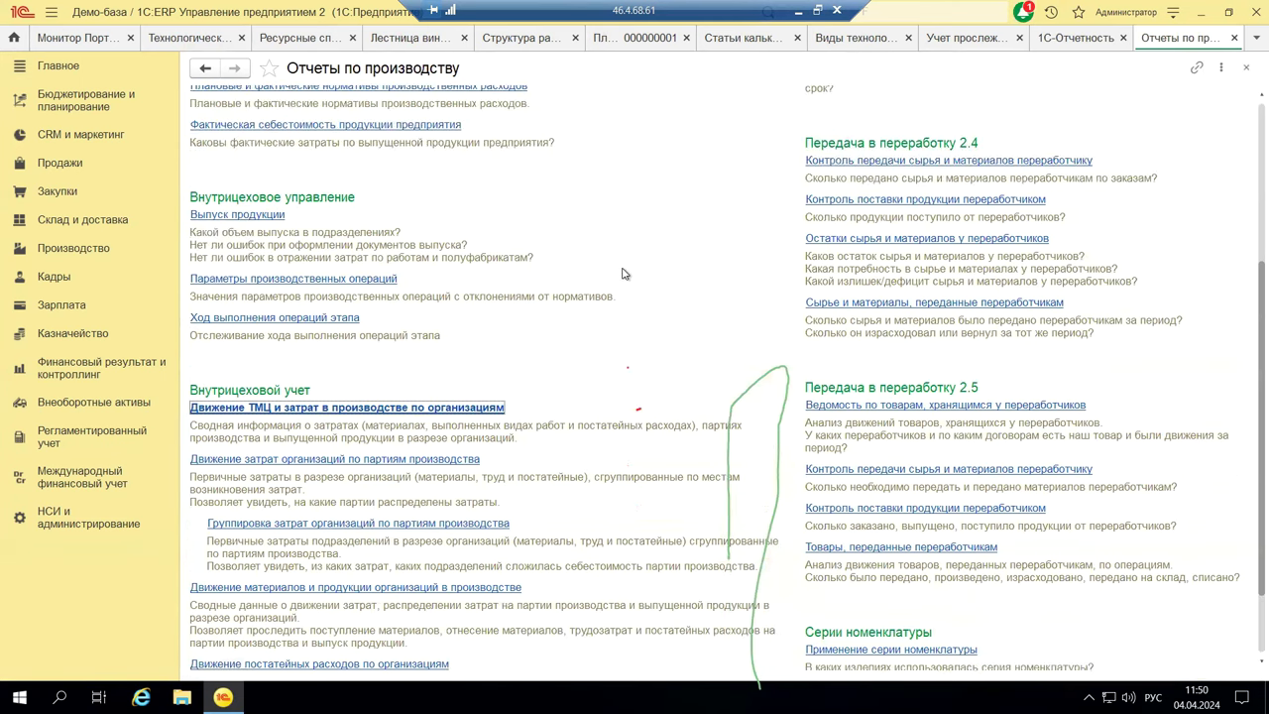
{"action": "scroll", "coordinate": [624, 273], "scroll_direction": "up", "scroll_amount": 2}
{"action": "scroll", "coordinate": [624, 273], "scroll_direction": "up", "scroll_amount": 2}
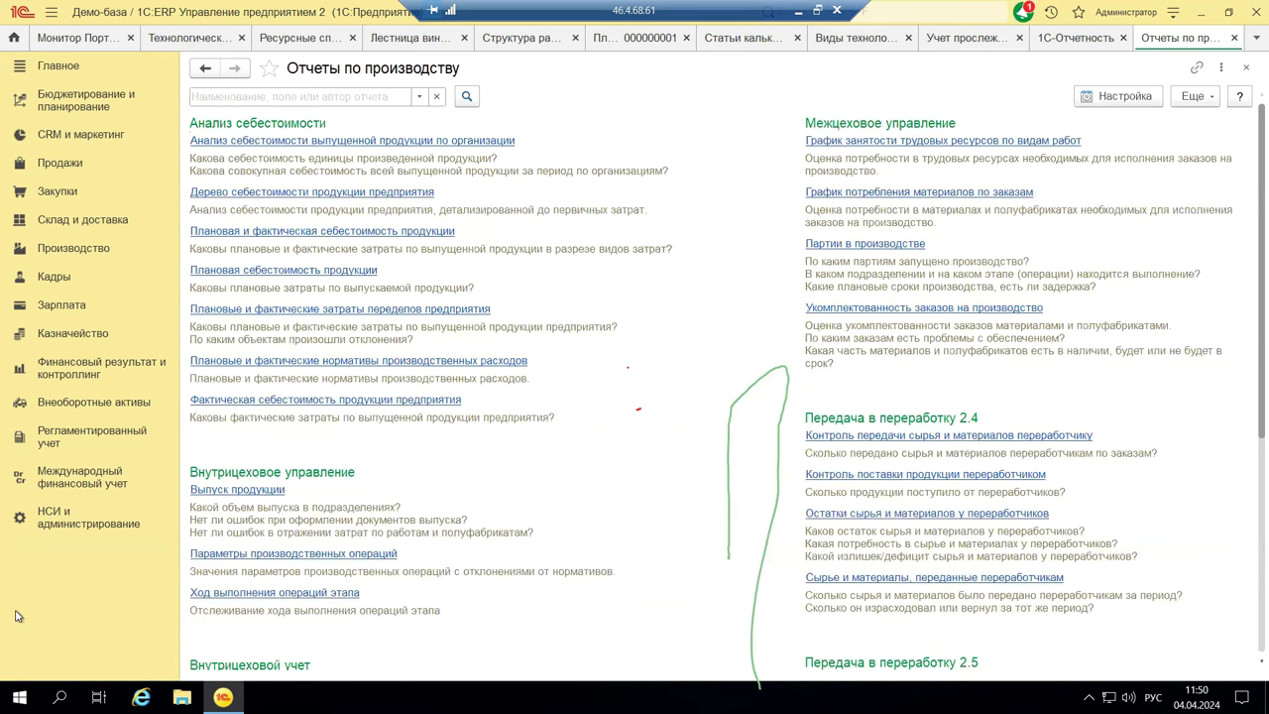
Step: Look through the НСИ и администрирование commands and open Обслуживание under Администрирование
{"action": "left_click", "coordinate": [61, 516]}
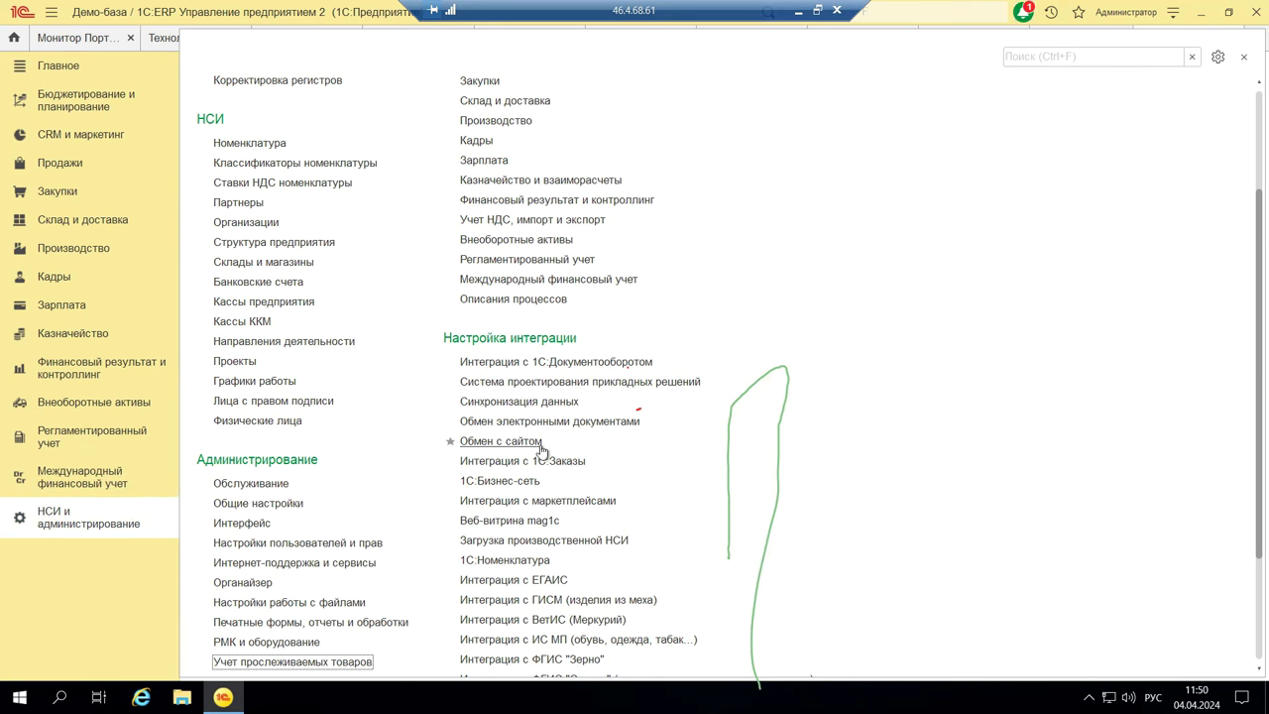
{"action": "scroll", "coordinate": [690, 278], "scroll_direction": "up", "scroll_amount": 1}
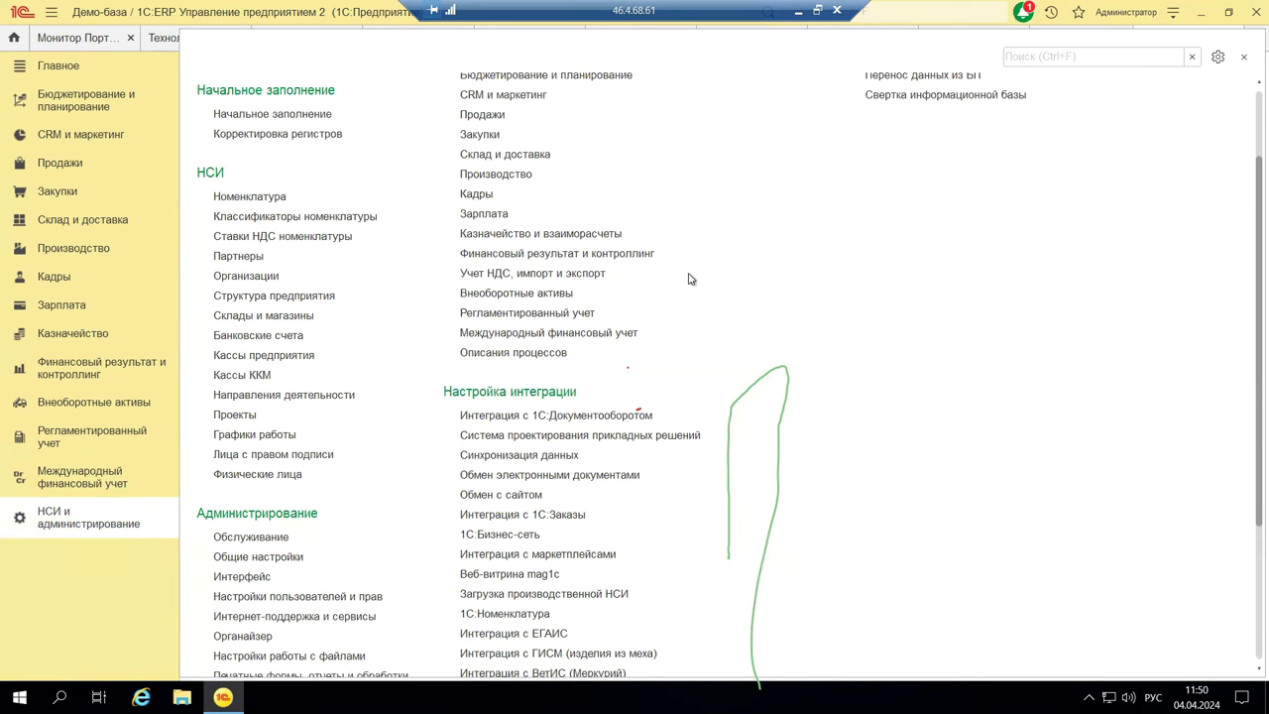
{"action": "scroll", "coordinate": [779, 308], "scroll_direction": "up", "scroll_amount": 1}
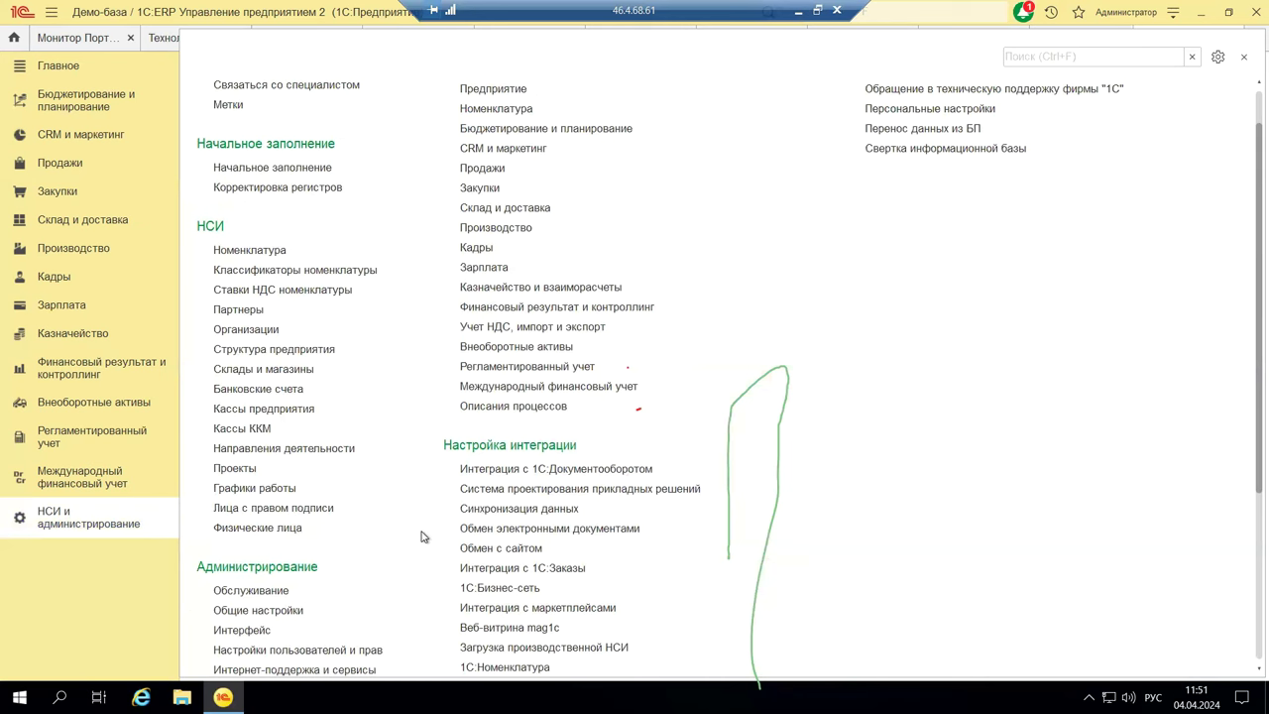
{"action": "scroll", "coordinate": [422, 537], "scroll_direction": "down", "scroll_amount": 3}
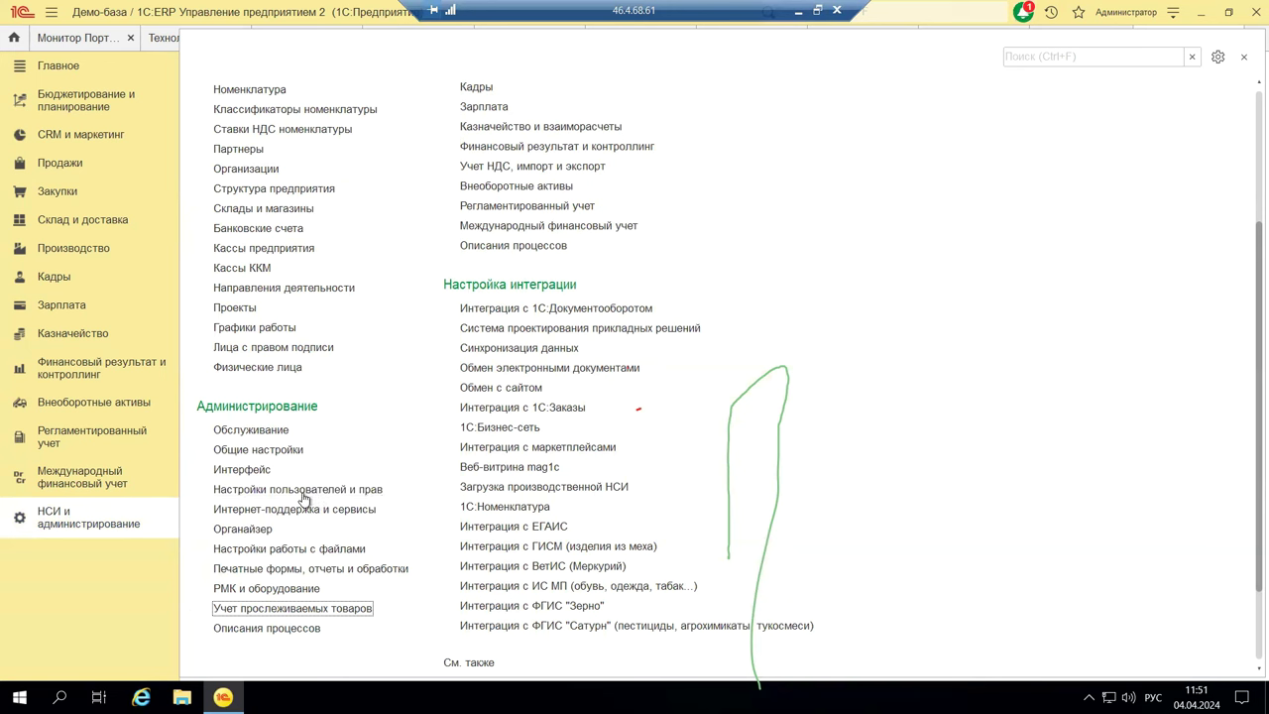
{"action": "left_click", "coordinate": [243, 429]}
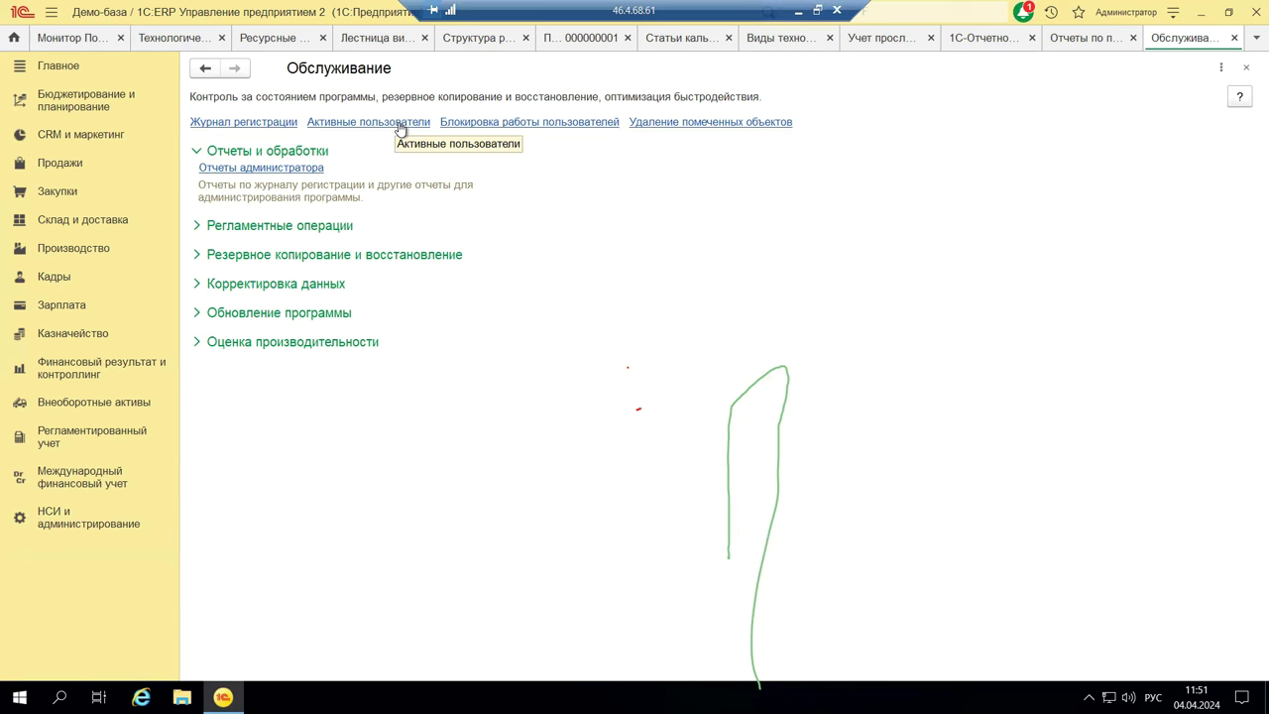
Step: Open the Анализ активности пользователей report from Отчеты администратора and try to generate it
{"action": "left_click", "coordinate": [312, 170]}
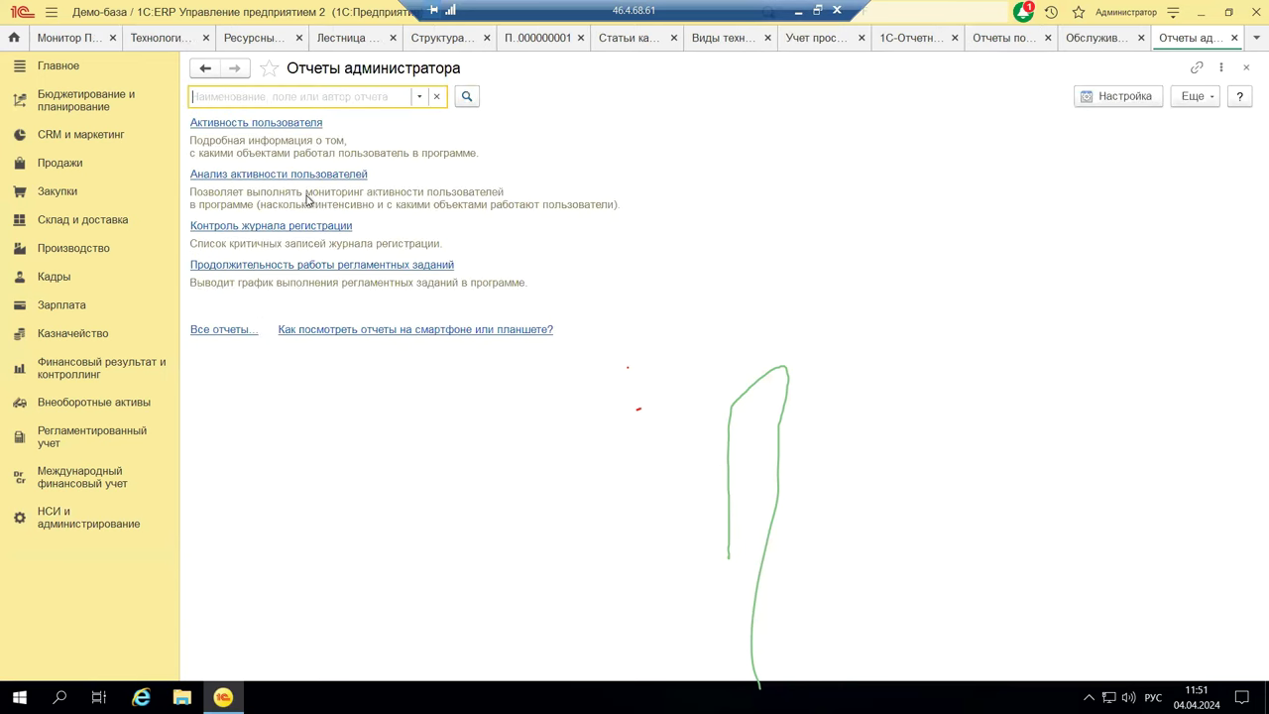
{"action": "left_click", "coordinate": [261, 174]}
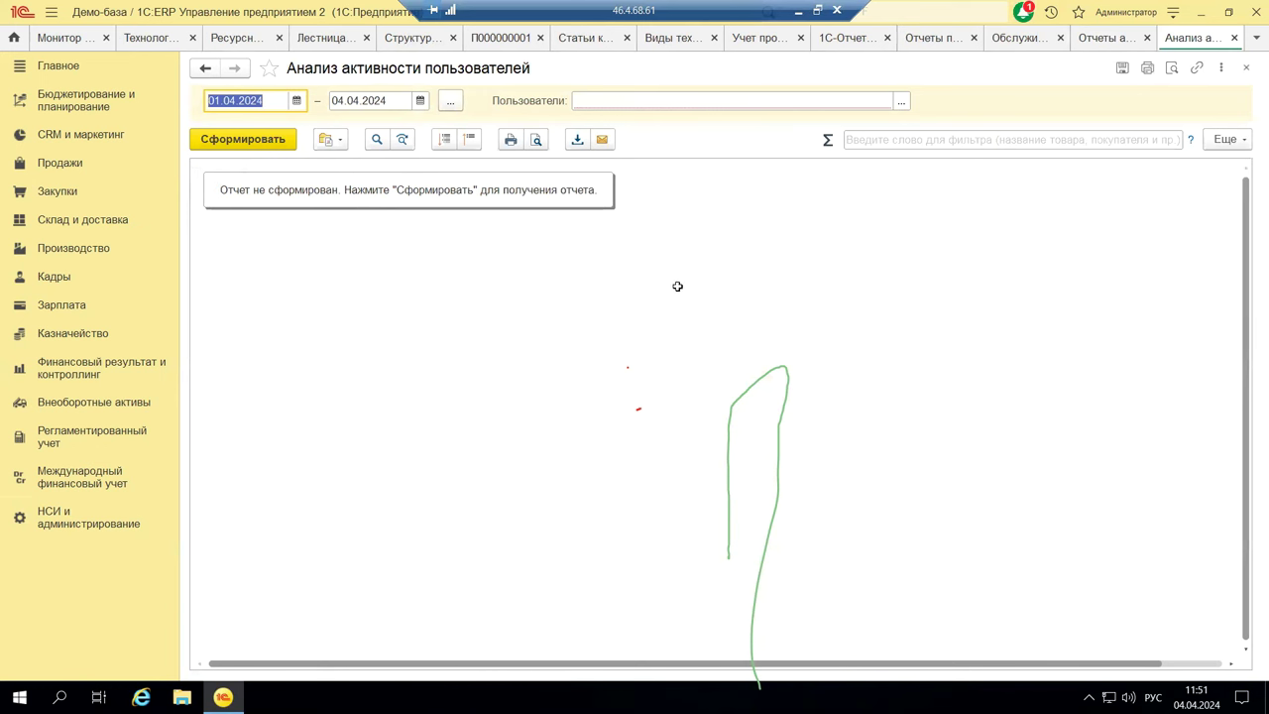
{"action": "left_click", "coordinate": [210, 145]}
Step: Try to generate the activity report for a single user added to the chosen users and groups
{"action": "left_click", "coordinate": [902, 101]}
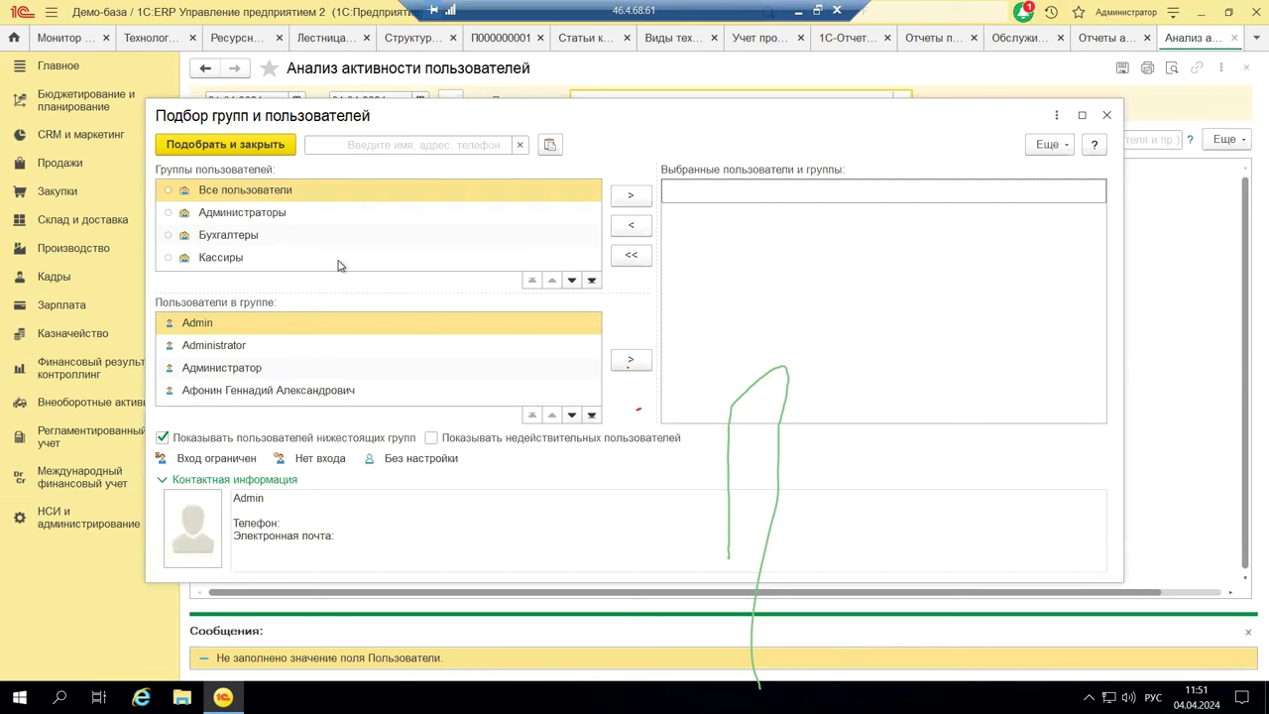
{"action": "left_click", "coordinate": [226, 394]}
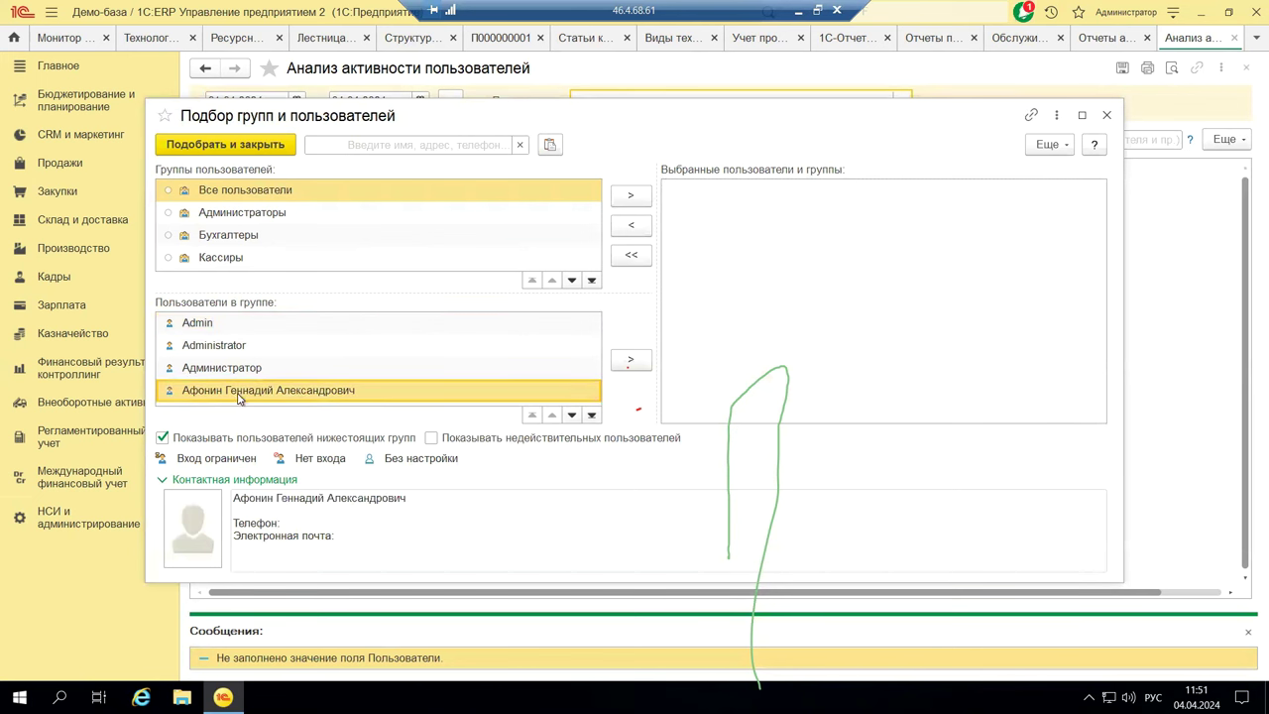
{"action": "left_click", "coordinate": [630, 361]}
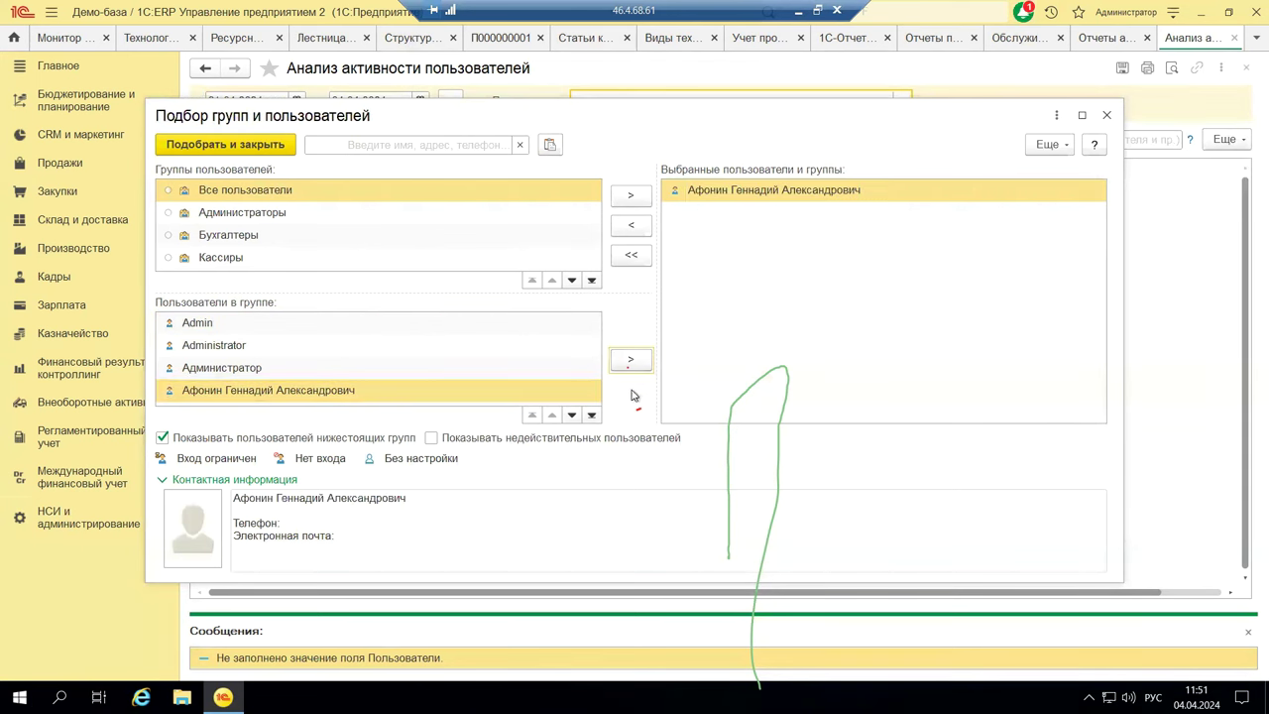
{"action": "left_click", "coordinate": [1107, 117]}
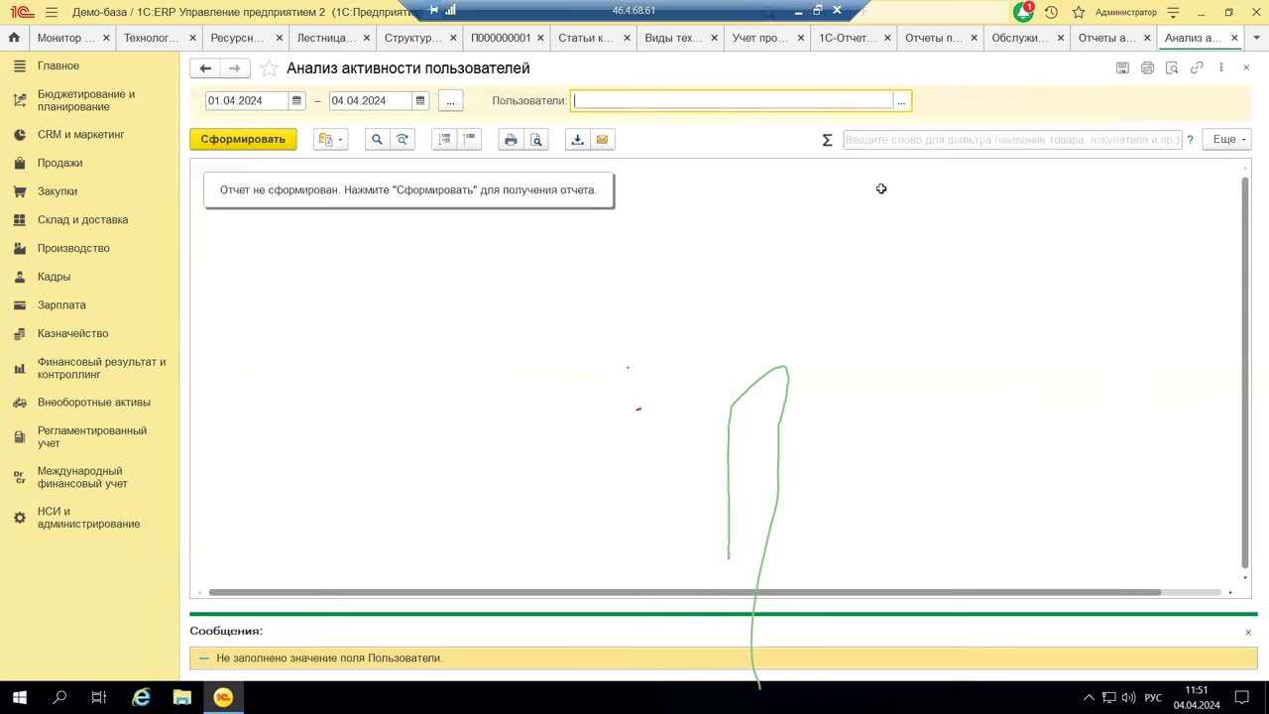
{"action": "left_click", "coordinate": [244, 147]}
Step: Try to generate the activity report for the Все пользователи group
{"action": "left_click", "coordinate": [899, 105]}
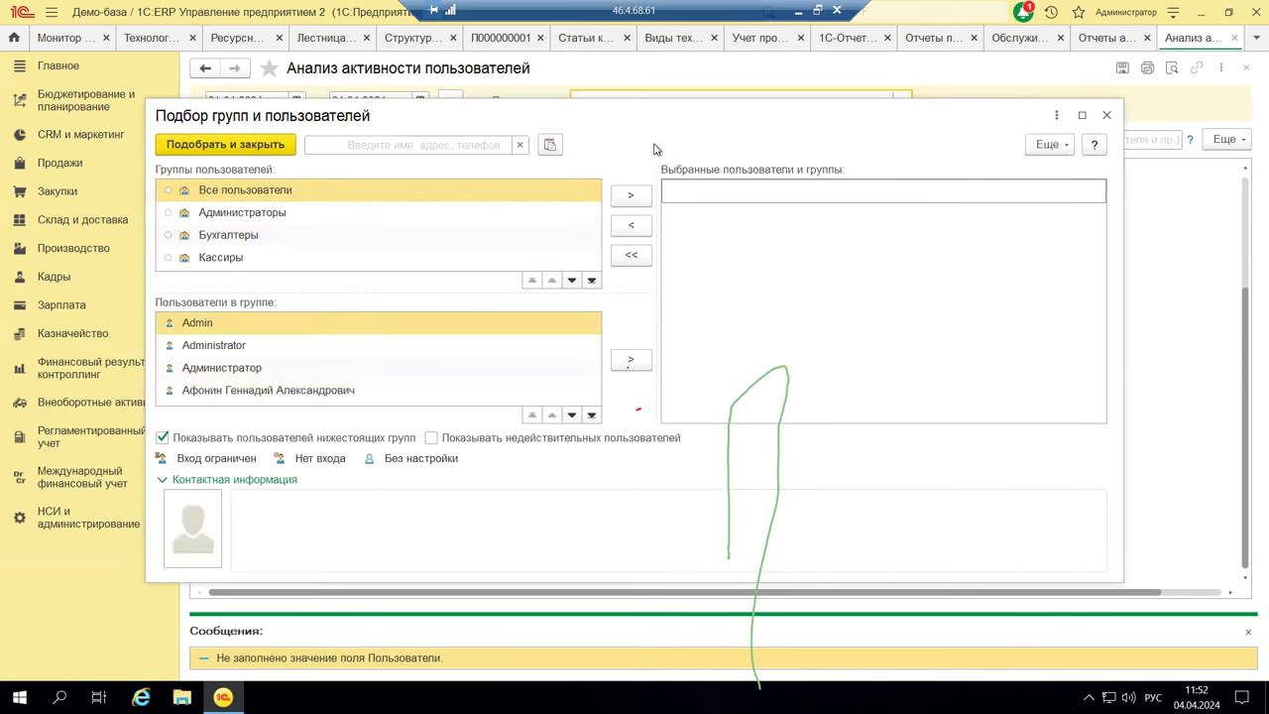
{"action": "left_click", "coordinate": [230, 192]}
{"action": "left_click", "coordinate": [246, 144]}
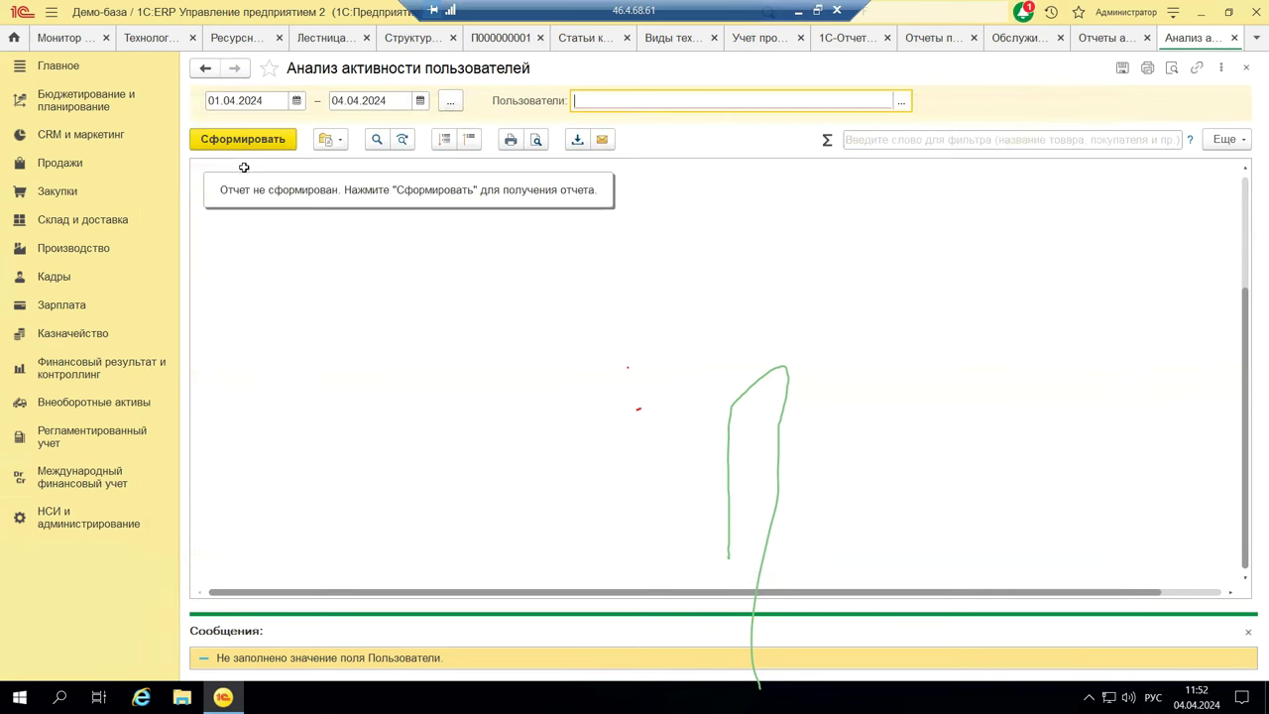
{"action": "left_click", "coordinate": [259, 144]}
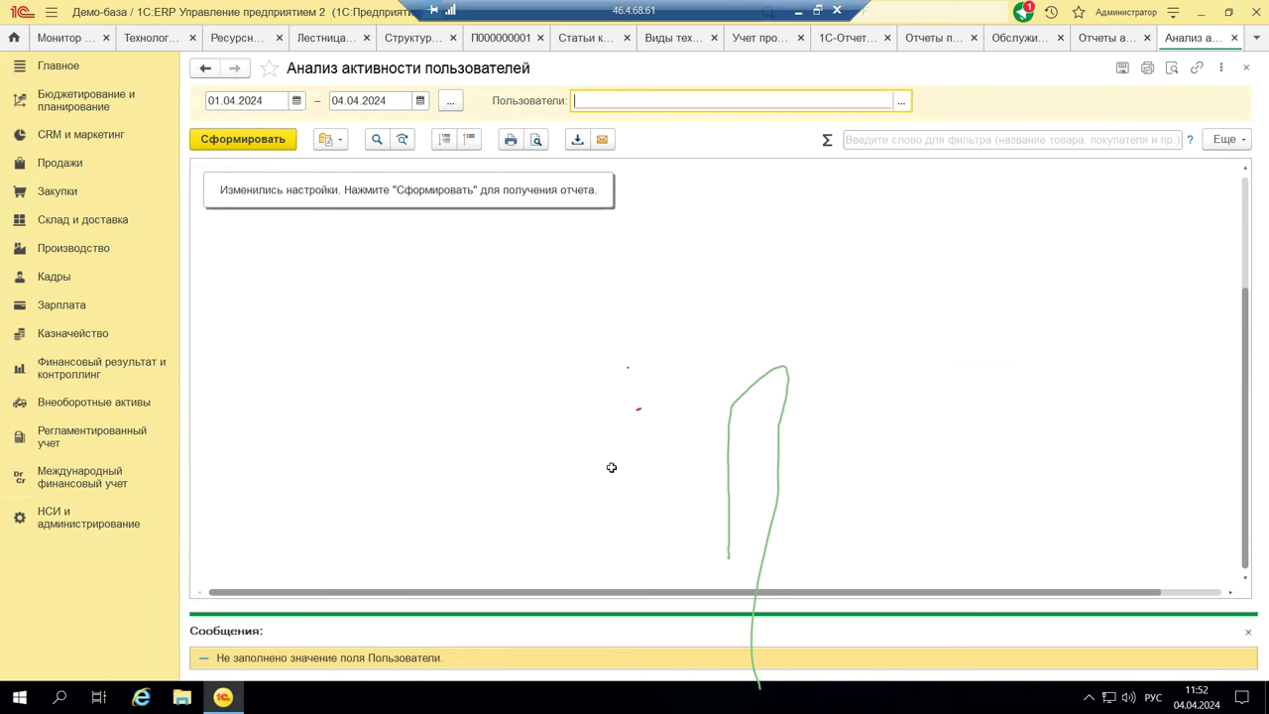
Step: Try to generate the report after turning off Показывать пользователей нижестоящих групп, and close the report and Отчеты администратора
{"action": "left_click", "coordinate": [901, 100]}
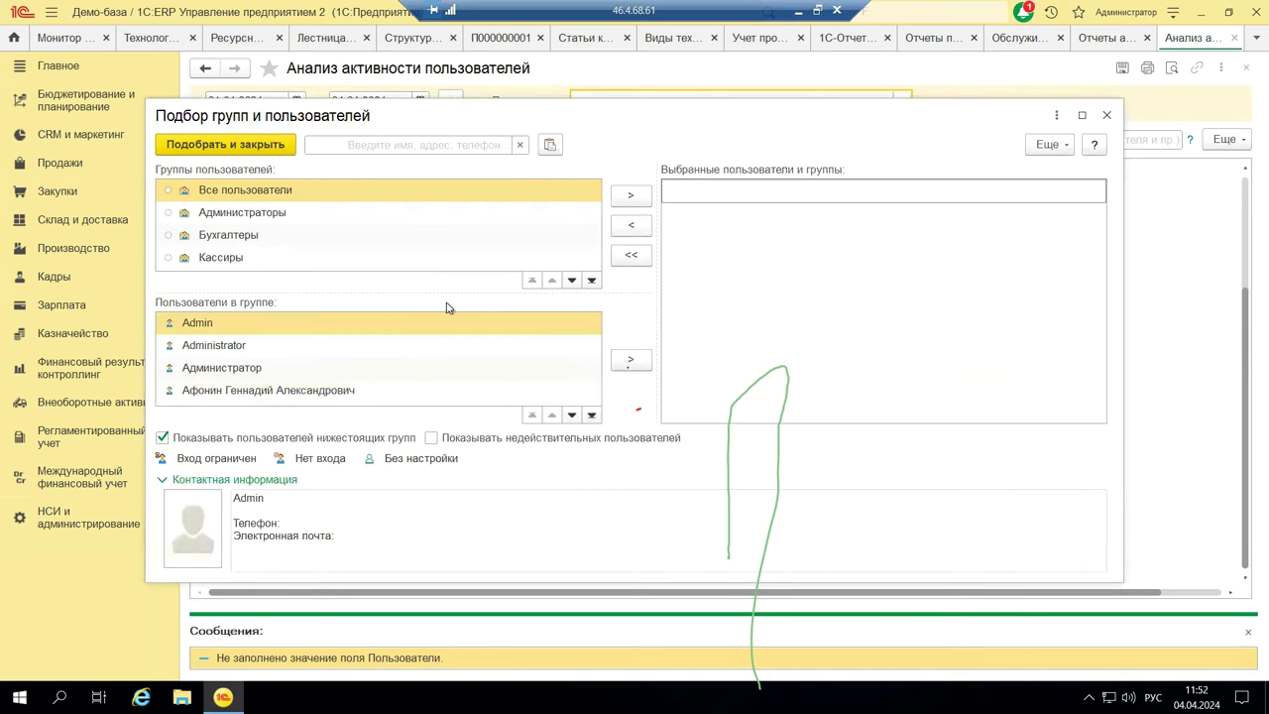
{"action": "left_click", "coordinate": [162, 438]}
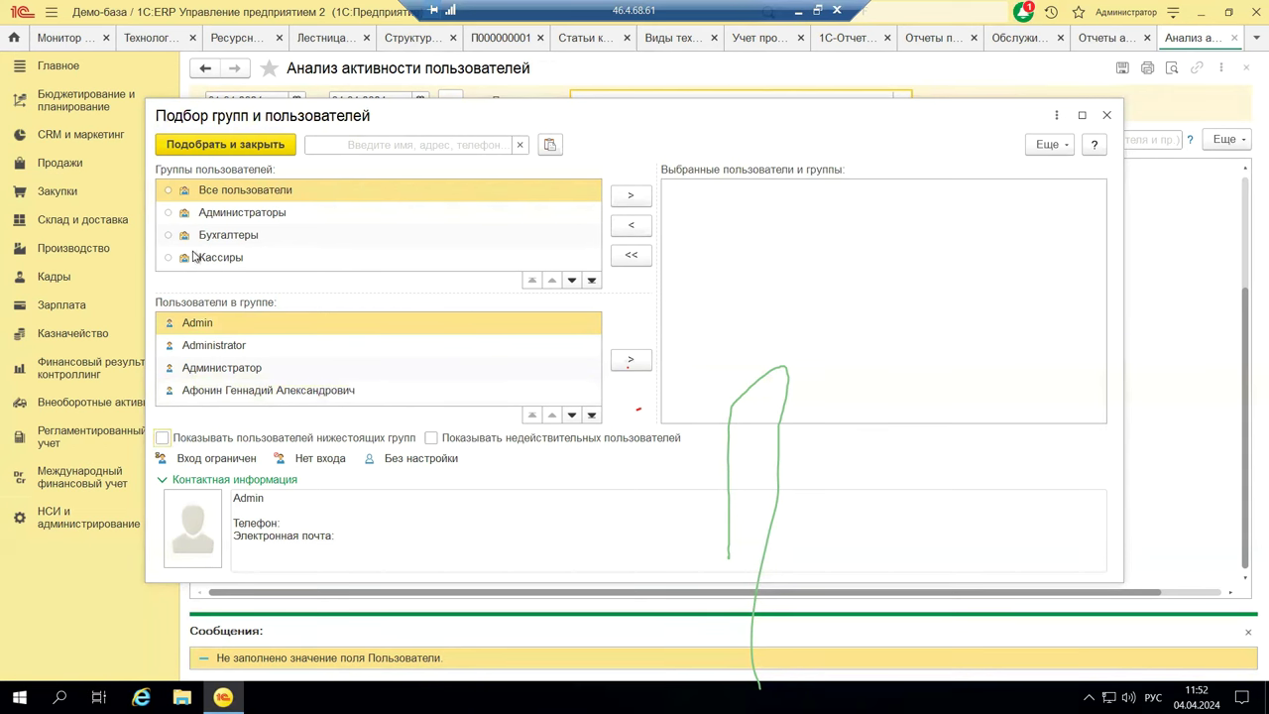
{"action": "left_click", "coordinate": [1108, 116]}
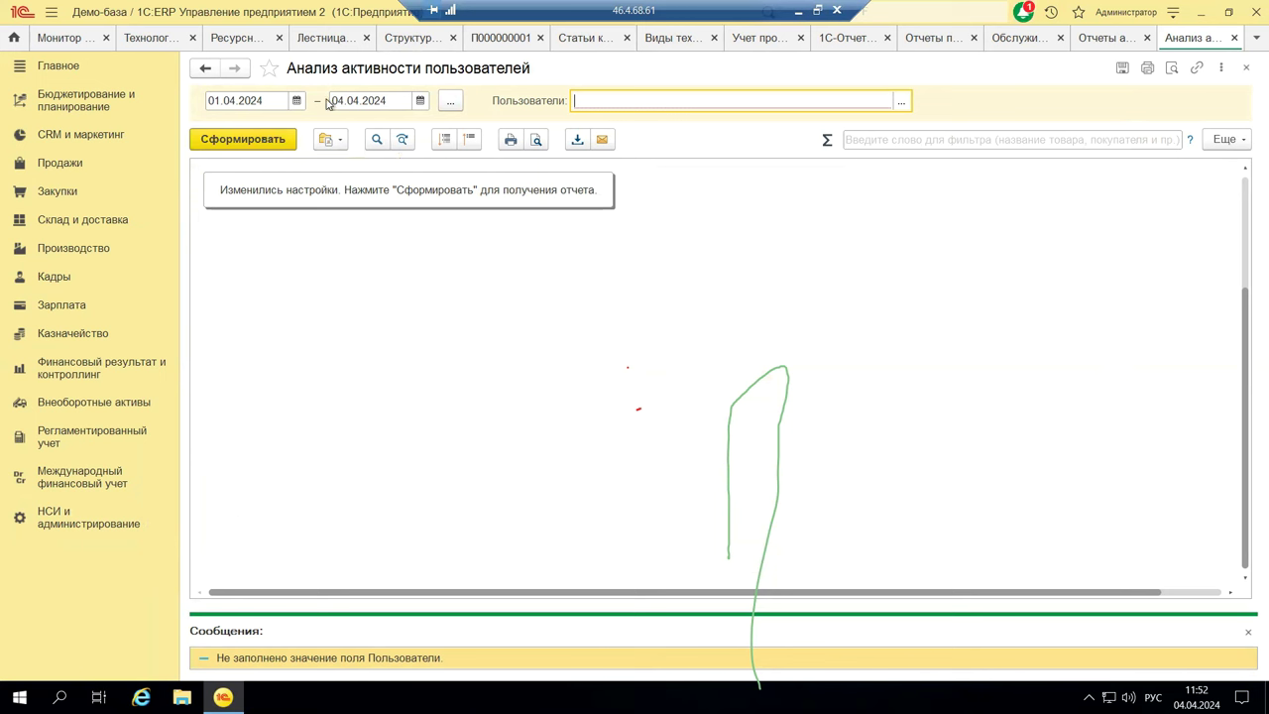
{"action": "left_click", "coordinate": [278, 141]}
{"action": "left_click", "coordinate": [1245, 70]}
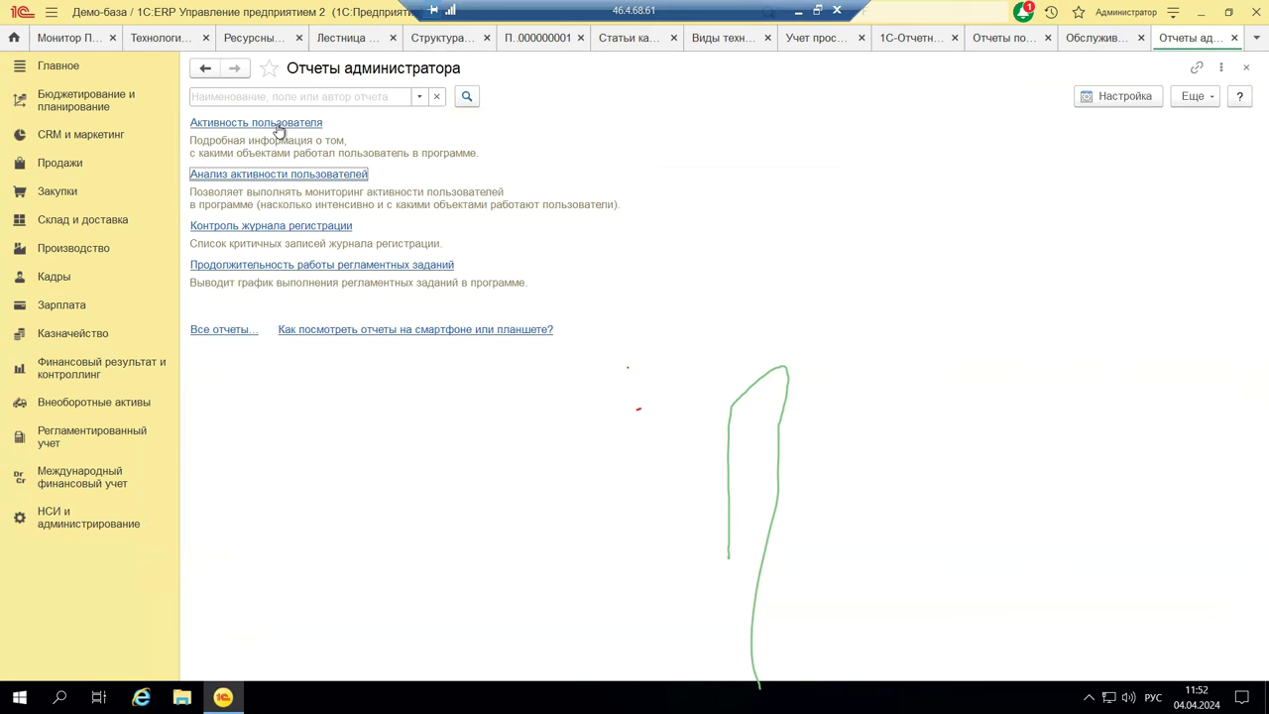
{"action": "left_click", "coordinate": [1247, 69]}
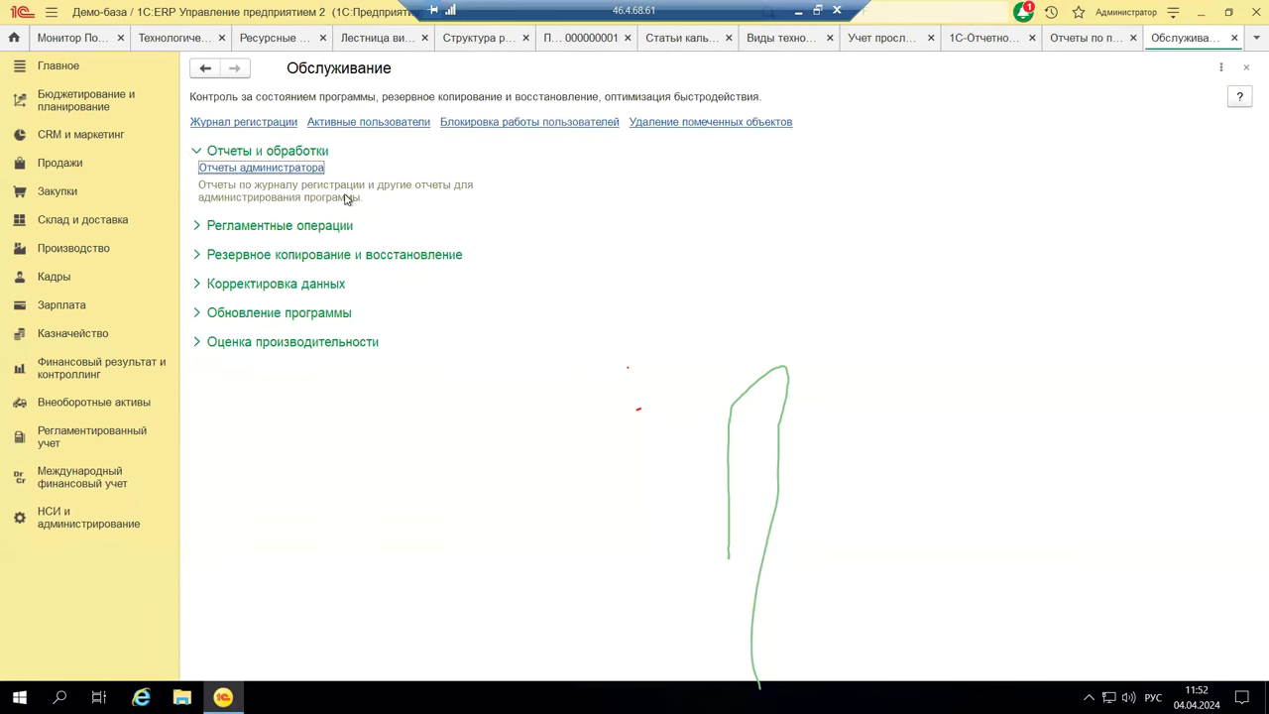
Step: Open Поиск и удаление дублей under Корректировка данных and look through the available duplicate search areas
{"action": "left_click", "coordinate": [202, 287]}
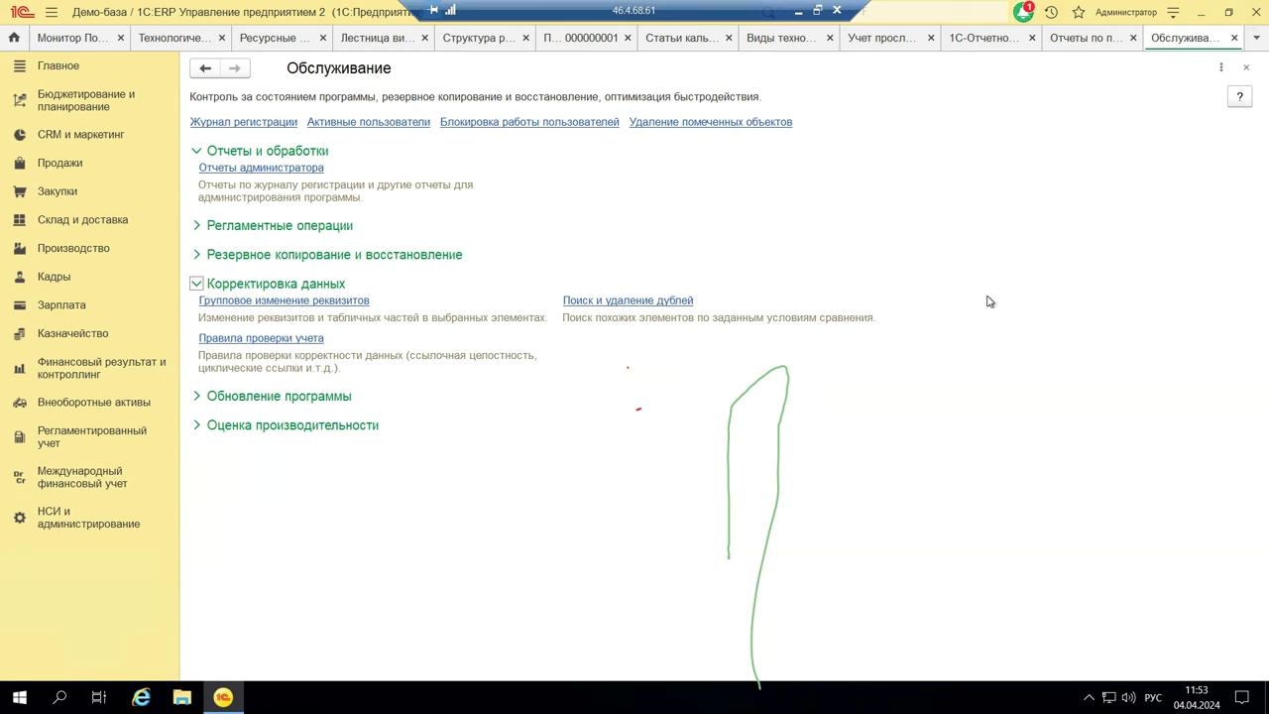
{"action": "left_click", "coordinate": [651, 306]}
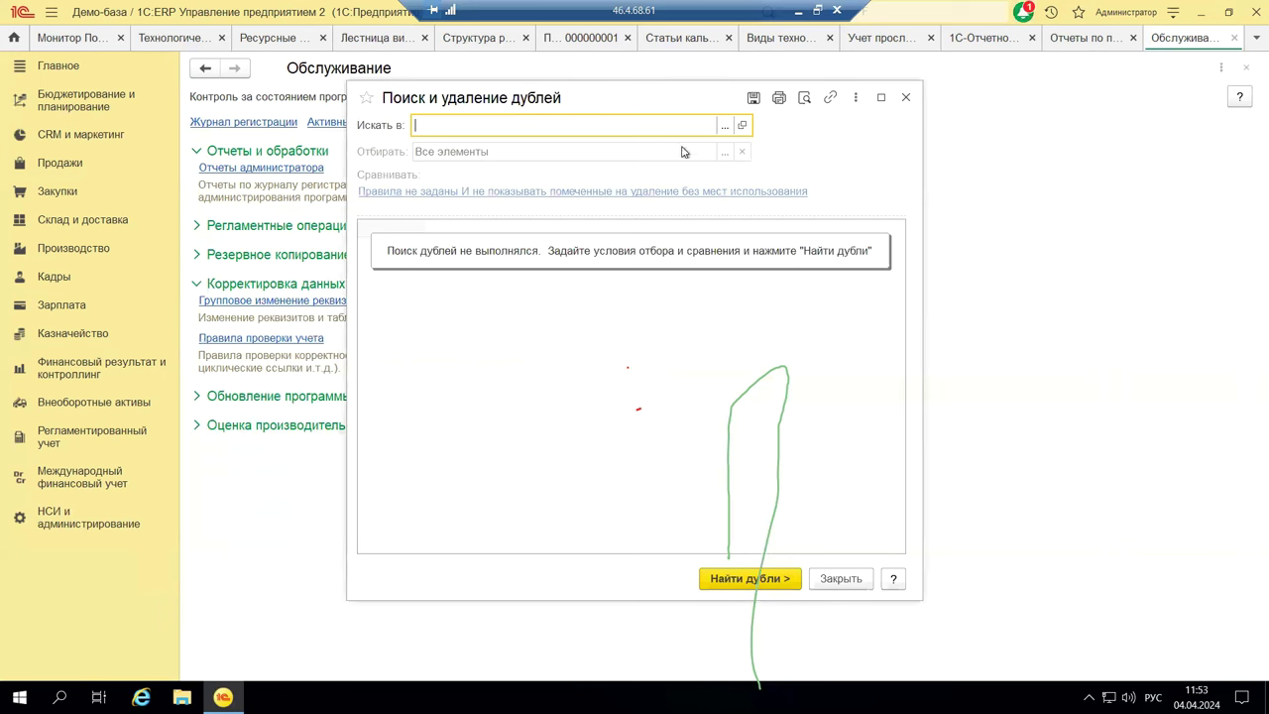
{"action": "left_click", "coordinate": [724, 126]}
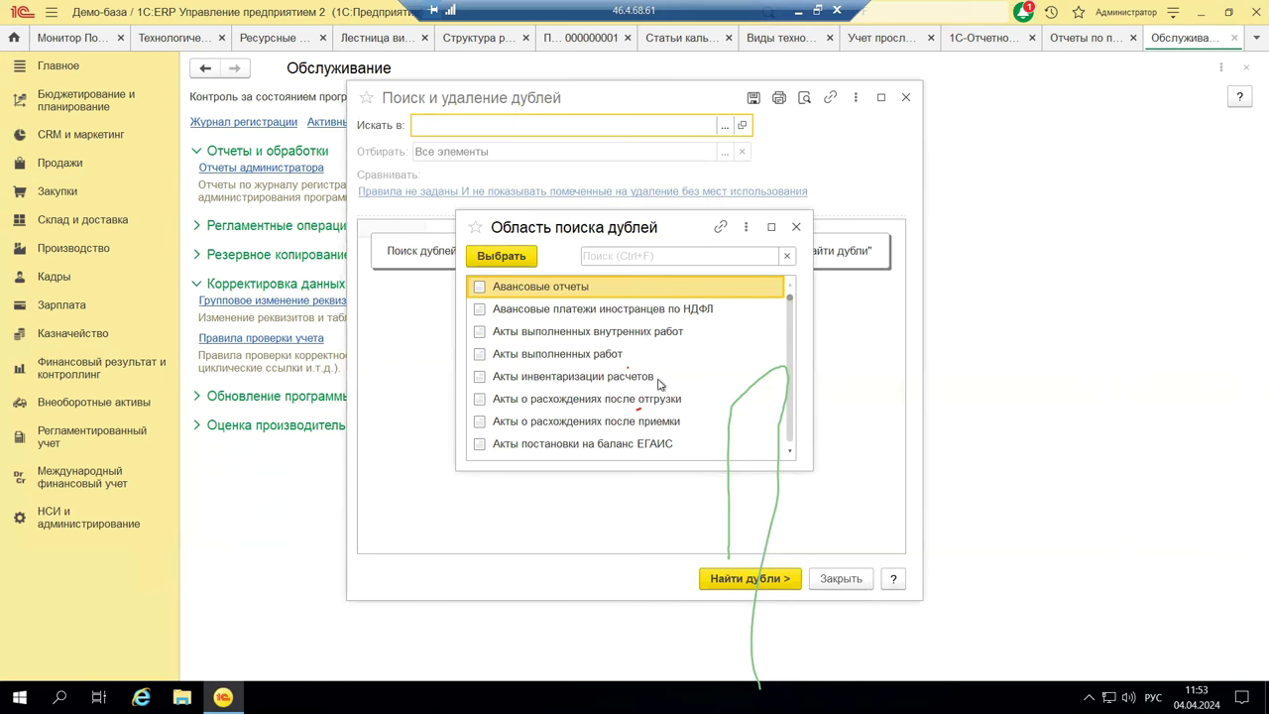
{"action": "scroll", "coordinate": [662, 386], "scroll_direction": "down", "scroll_amount": 3}
{"action": "scroll", "coordinate": [575, 400], "scroll_direction": "down", "scroll_amount": 3}
{"action": "scroll", "coordinate": [568, 398], "scroll_direction": "down", "scroll_amount": 1}
{"action": "scroll", "coordinate": [557, 359], "scroll_direction": "up", "scroll_amount": 4}
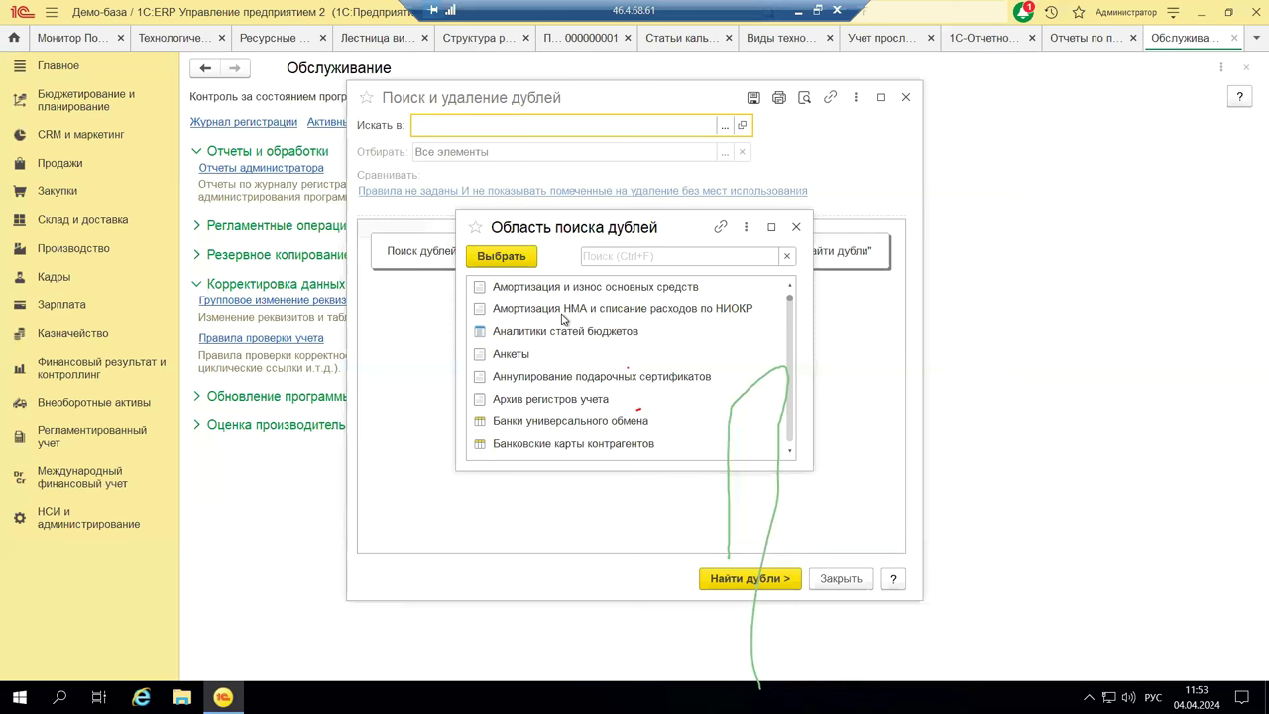
{"action": "left_click", "coordinate": [797, 228]}
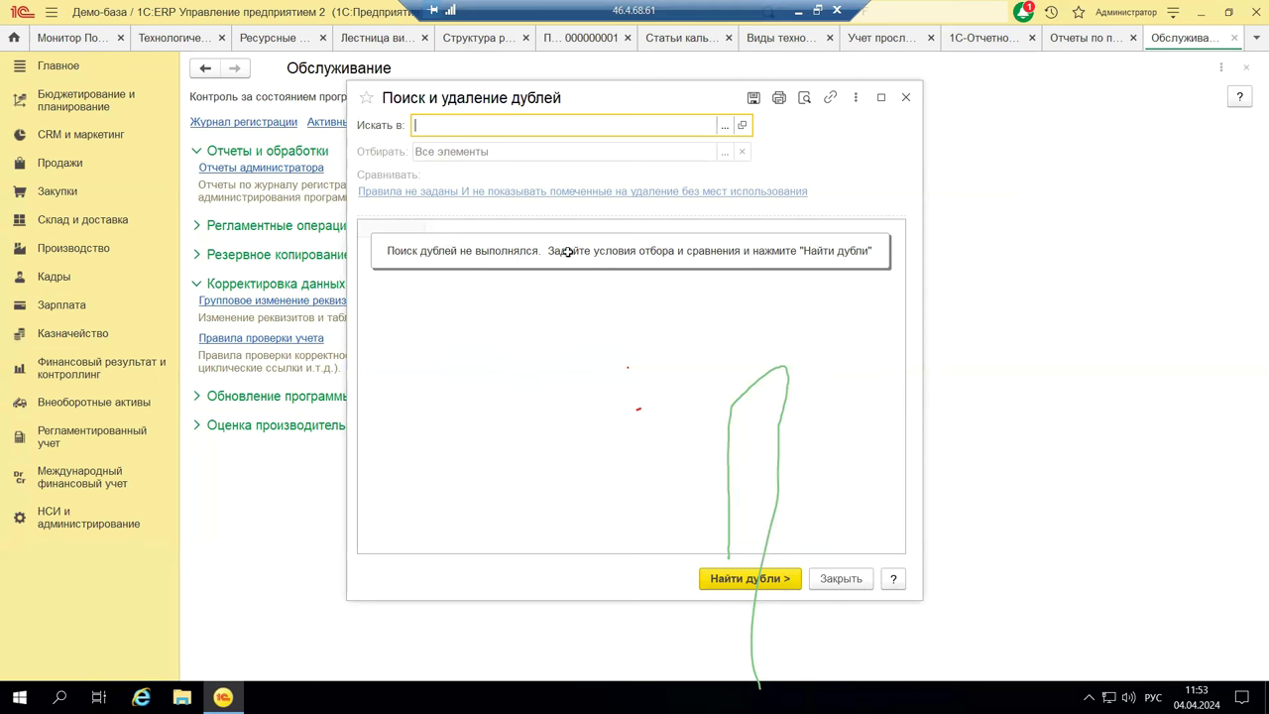
Step: Try to open the object in the Искать в field, then close the duplicate search and collapse Корректировка данных
{"action": "left_click", "coordinate": [743, 126]}
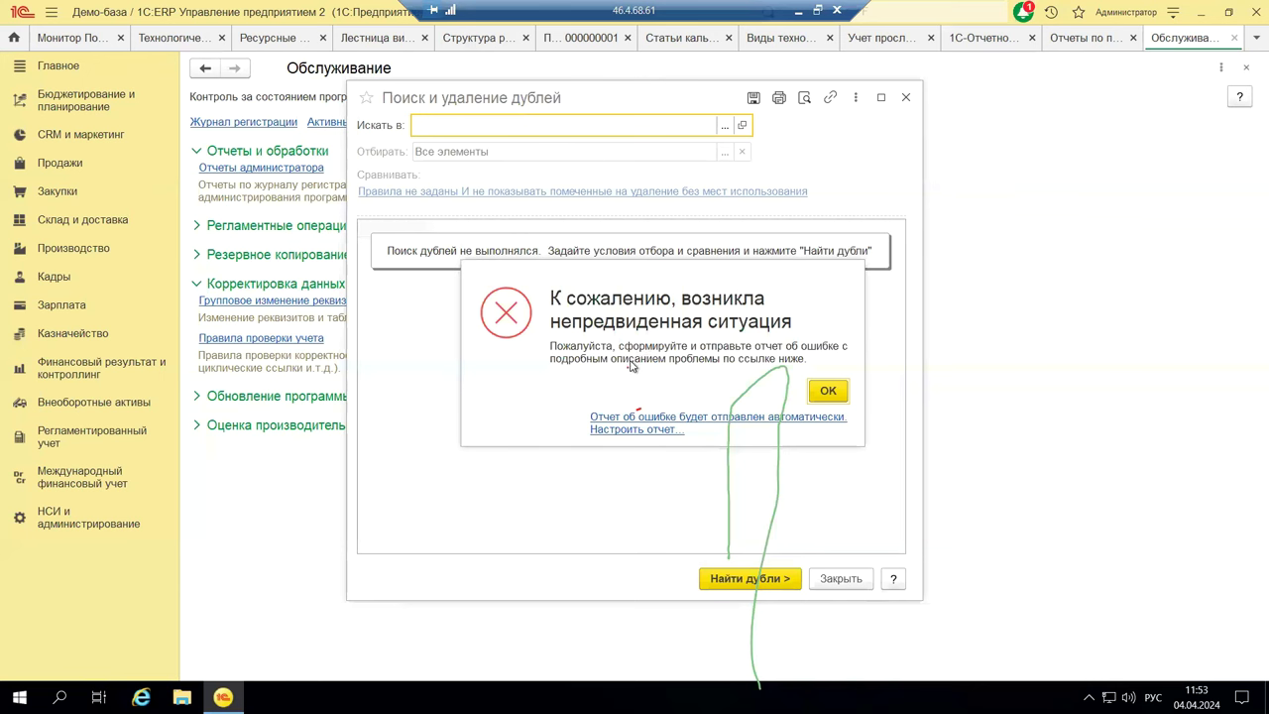
{"action": "left_click", "coordinate": [843, 395]}
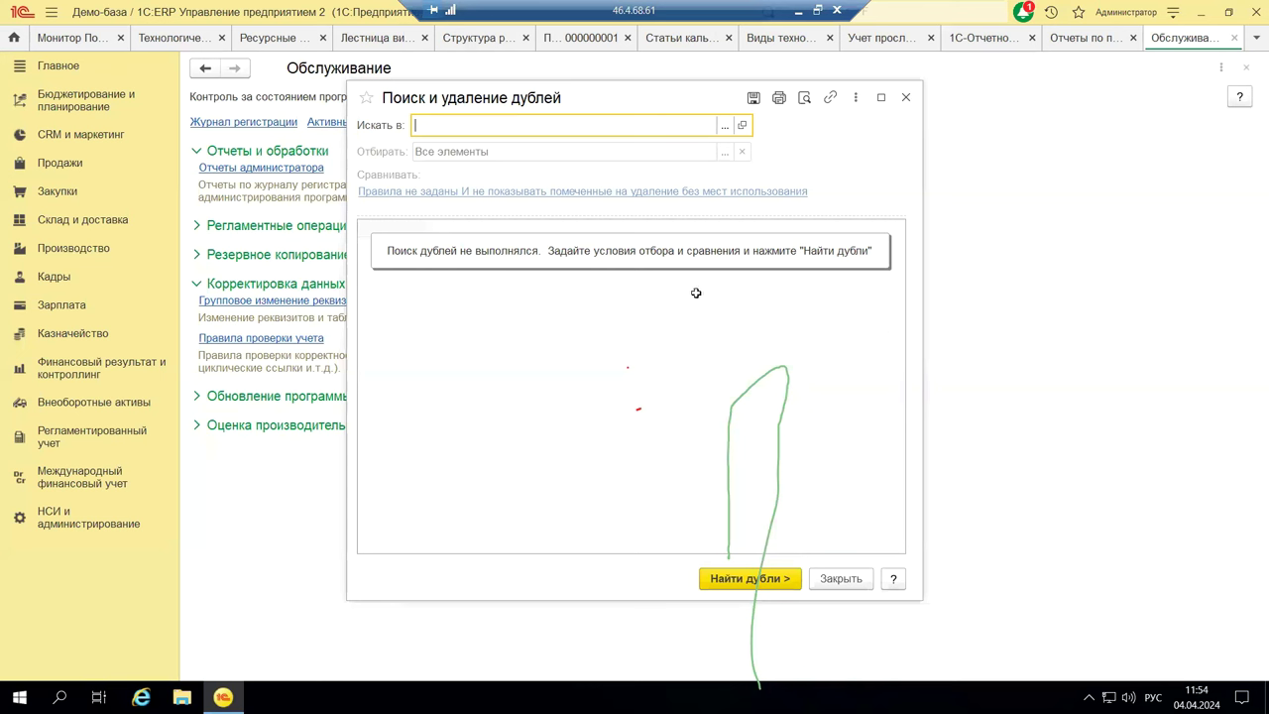
{"action": "left_click", "coordinate": [907, 99]}
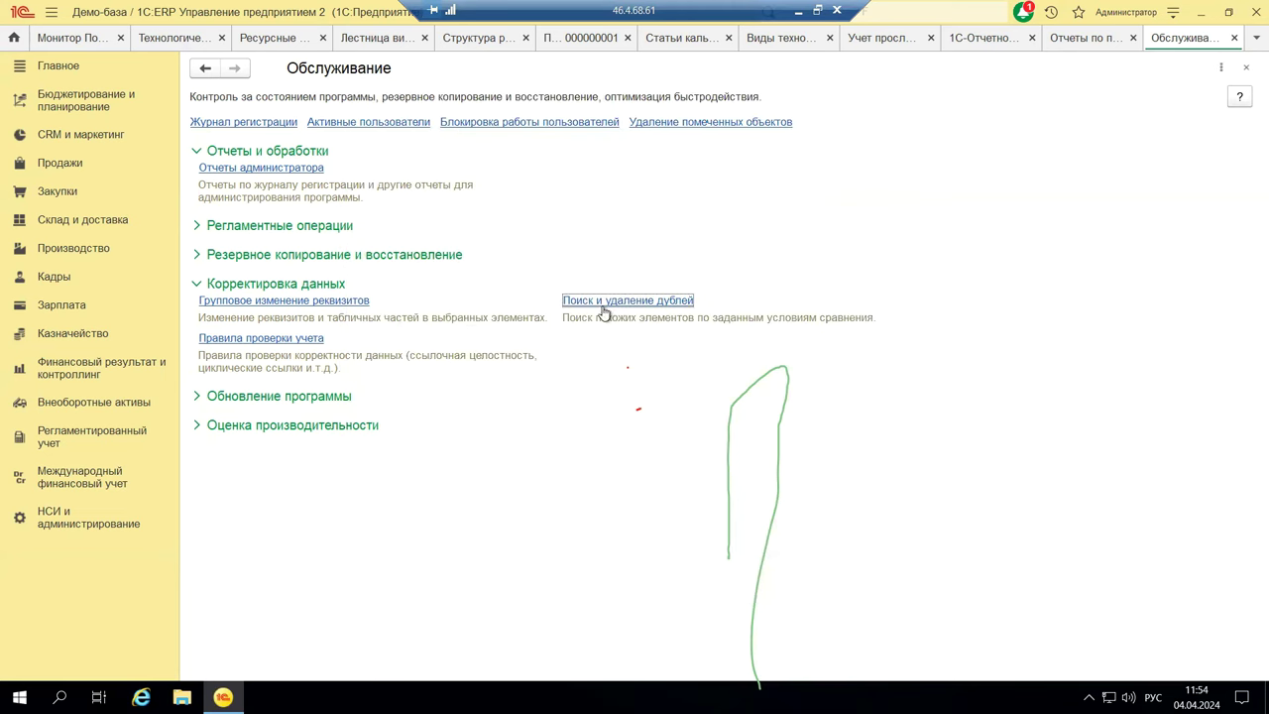
{"action": "left_click", "coordinate": [196, 285]}
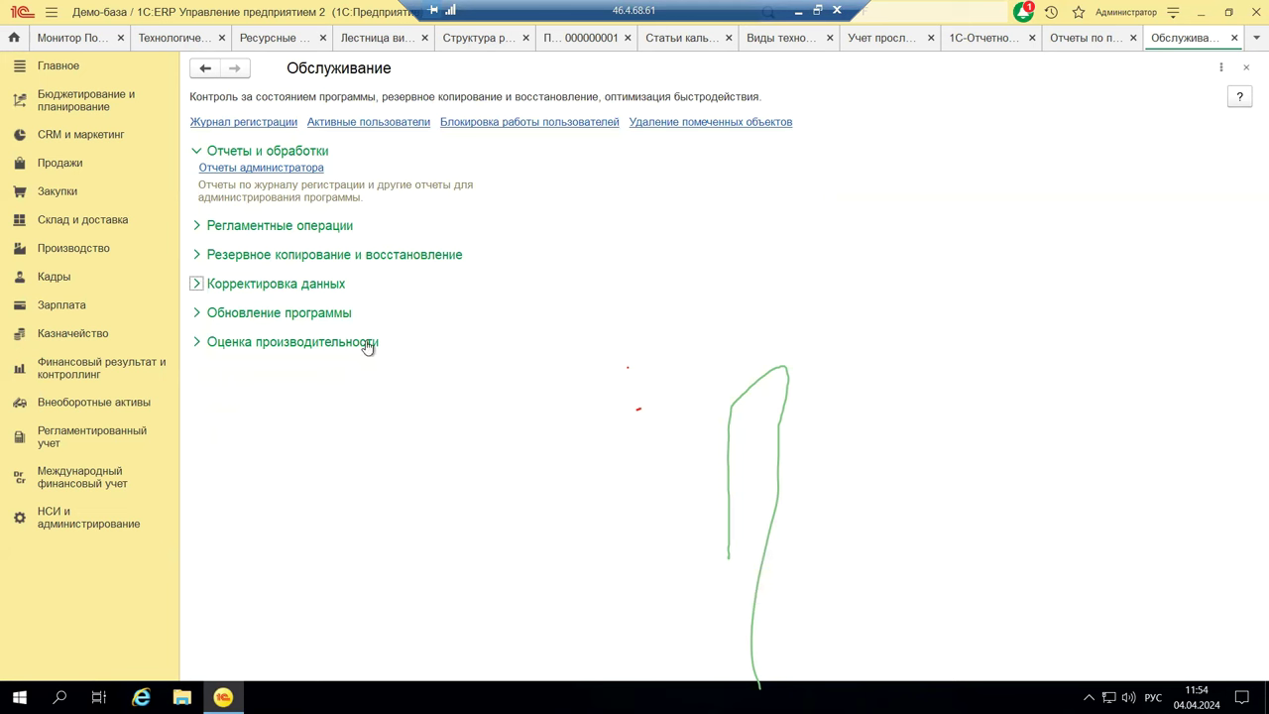
Step: Expand Обновление программы and check the platform and configuration versions in О программе
{"action": "left_click", "coordinate": [196, 313]}
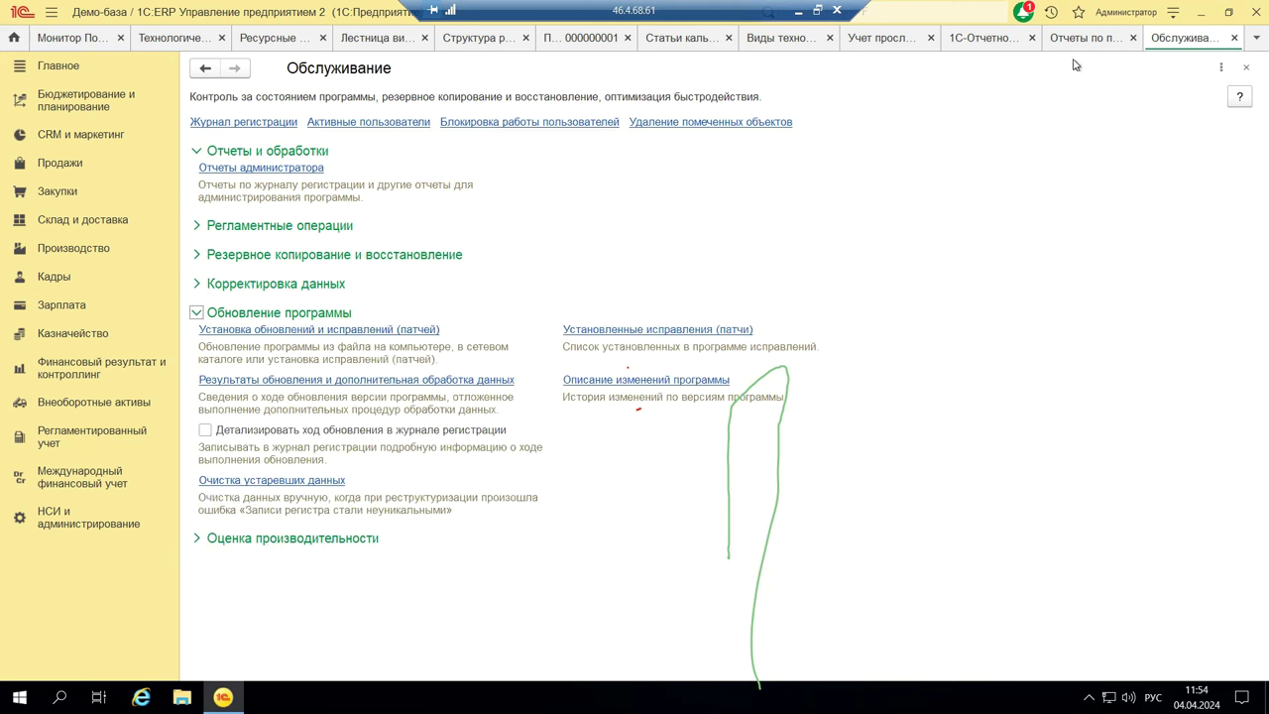
{"action": "left_click", "coordinate": [1174, 14]}
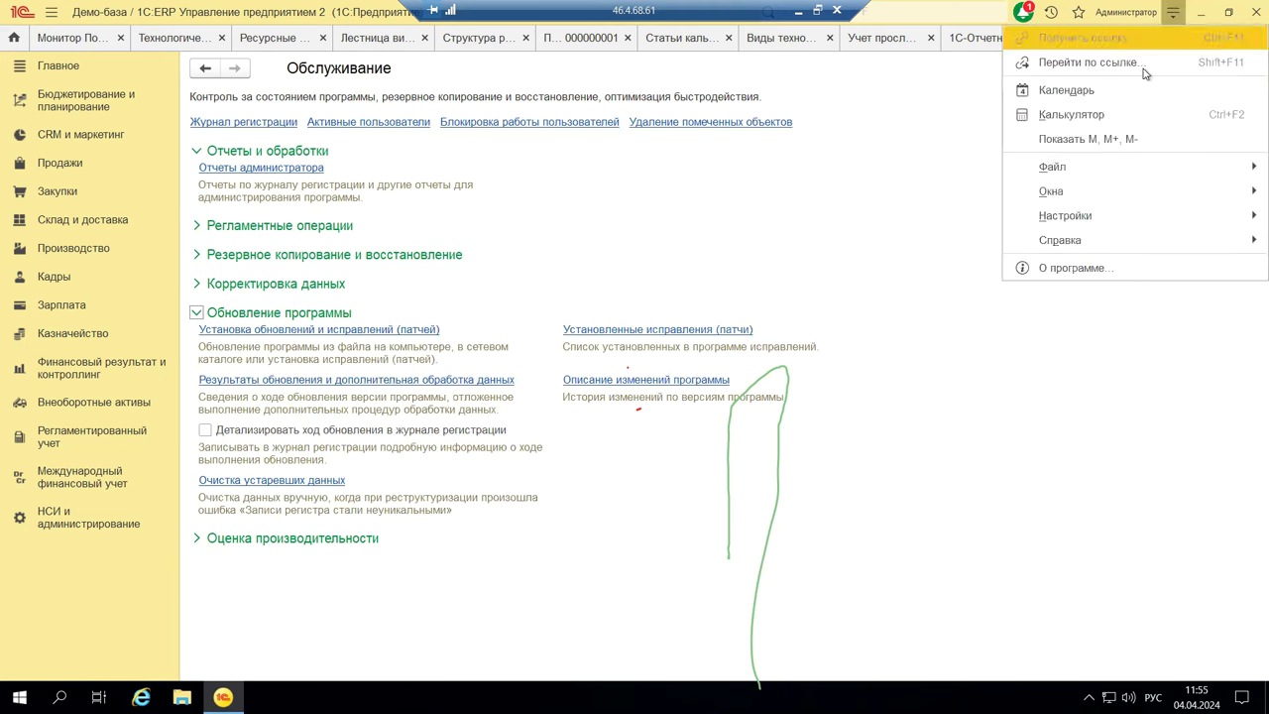
{"action": "mouse_move", "coordinate": [1052, 170]}
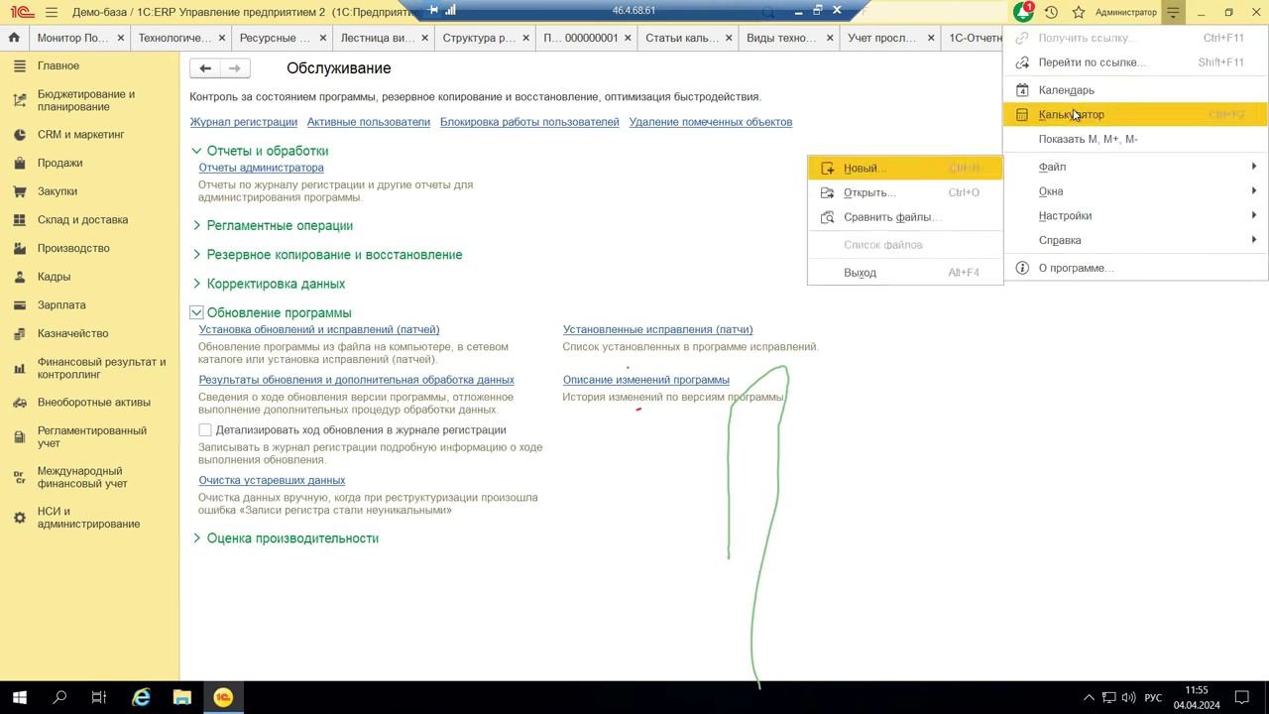
{"action": "left_click", "coordinate": [1044, 265]}
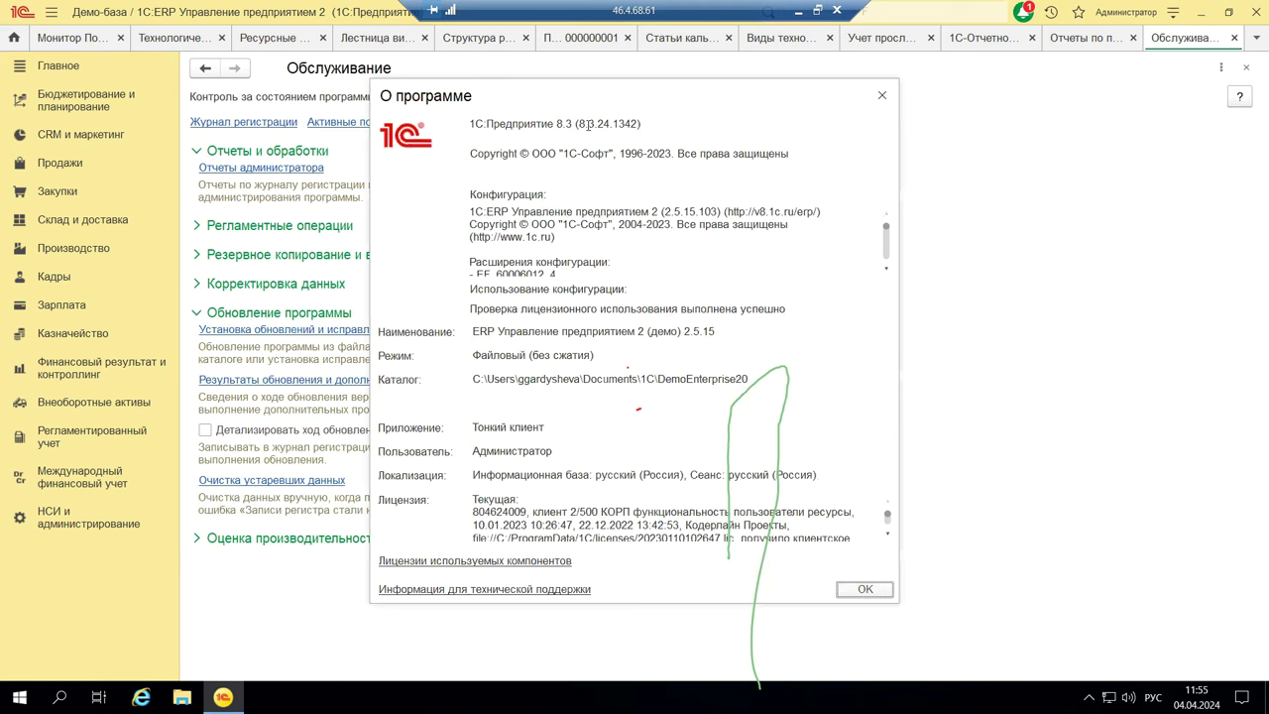
{"action": "left_click_drag", "start_coordinate": [470, 125], "coordinate": [646, 118]}
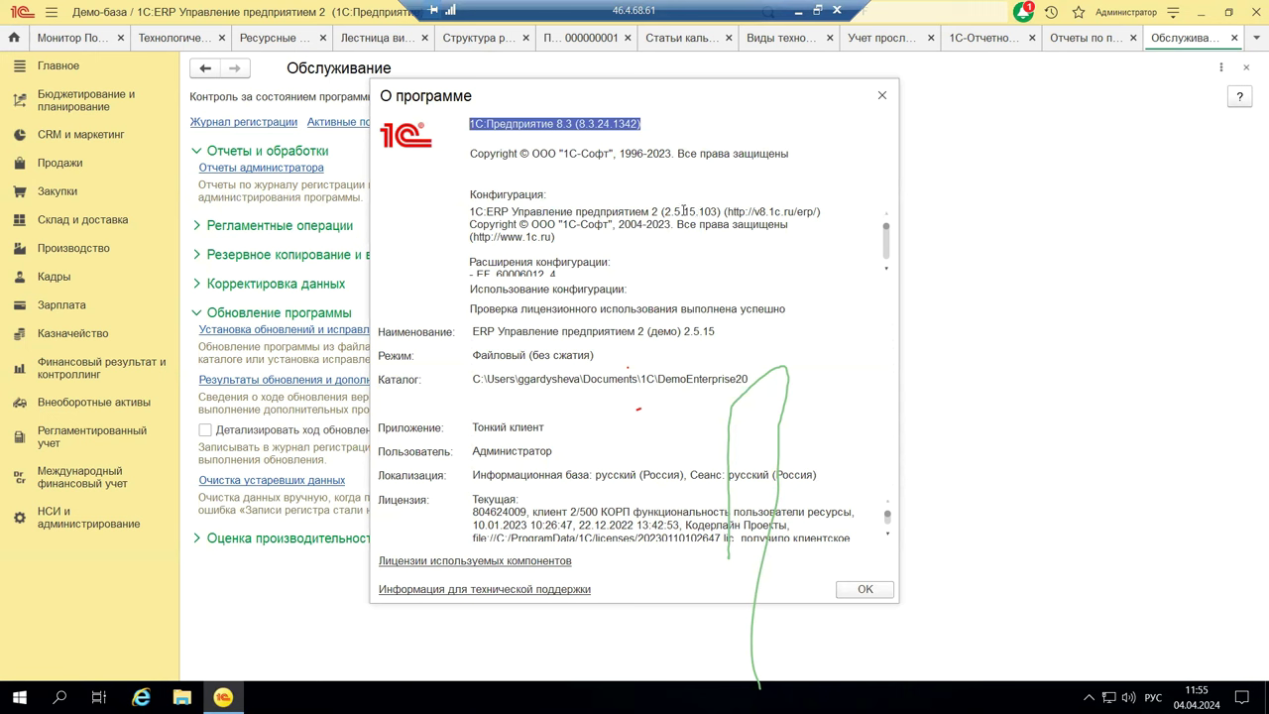
{"action": "triple_click", "coordinate": [686, 212]}
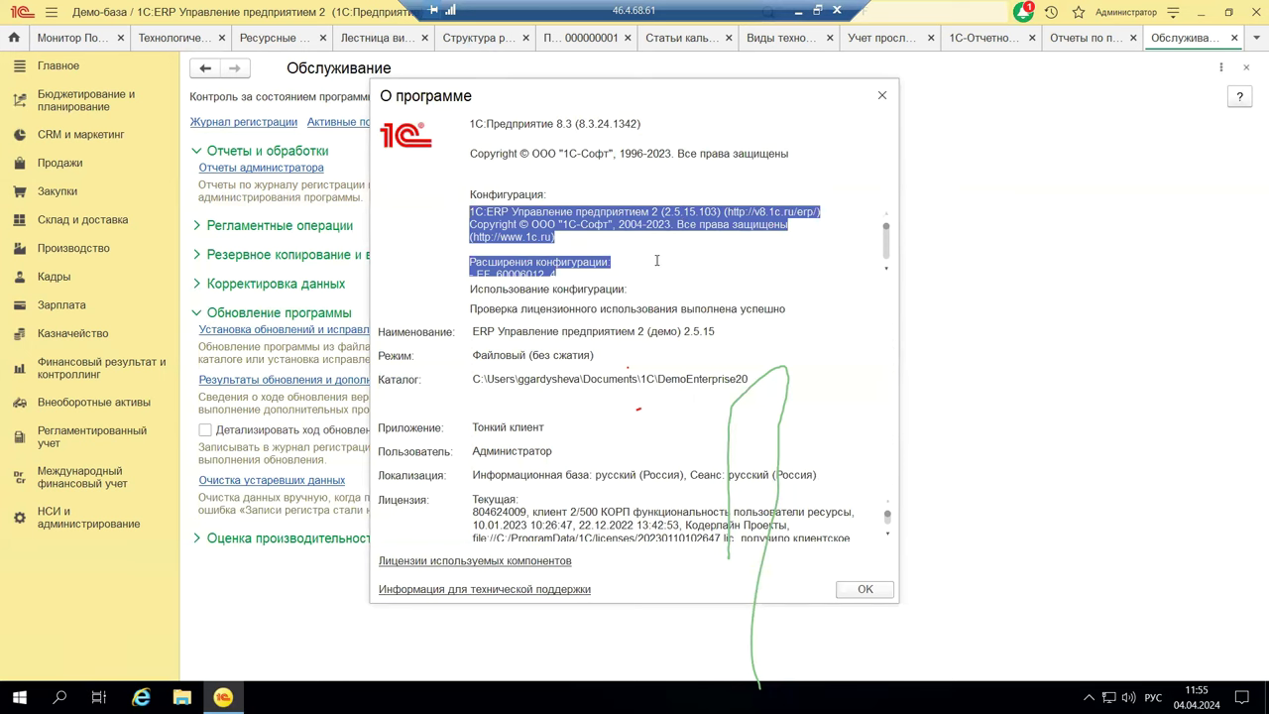
{"action": "left_click", "coordinate": [881, 96]}
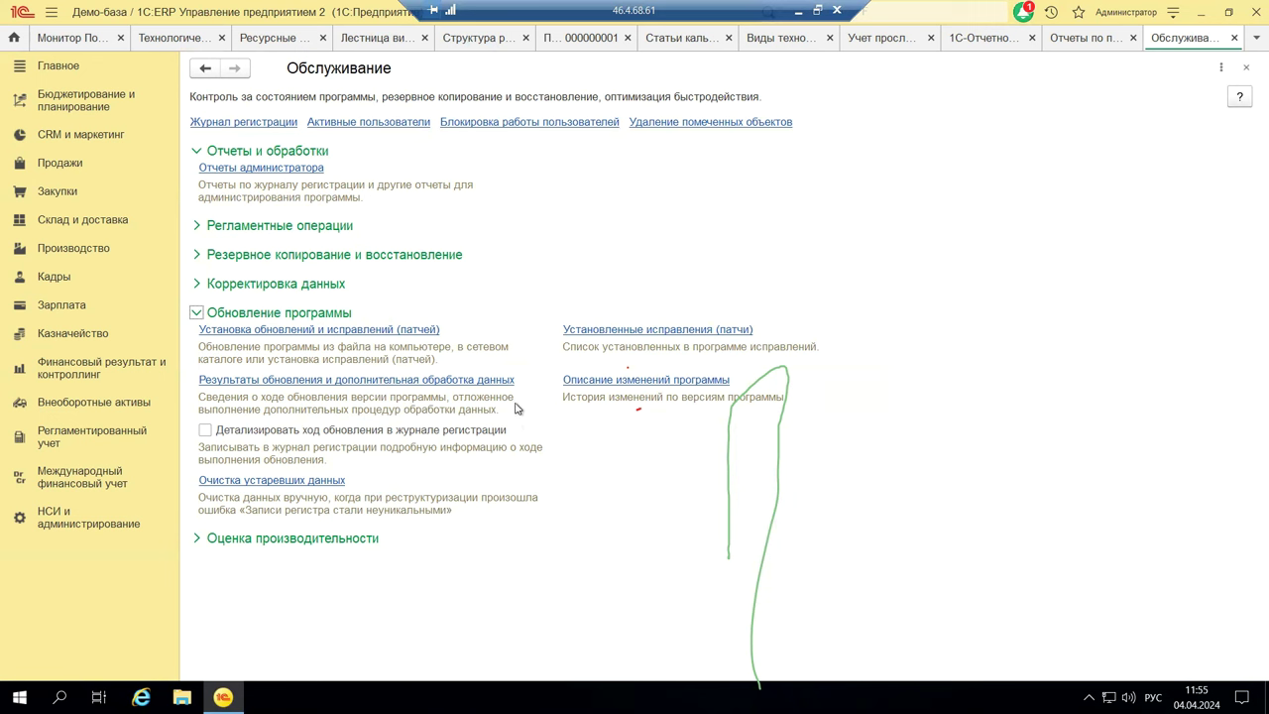
Step: Open the list of Производство commands
{"action": "left_click", "coordinate": [78, 256]}
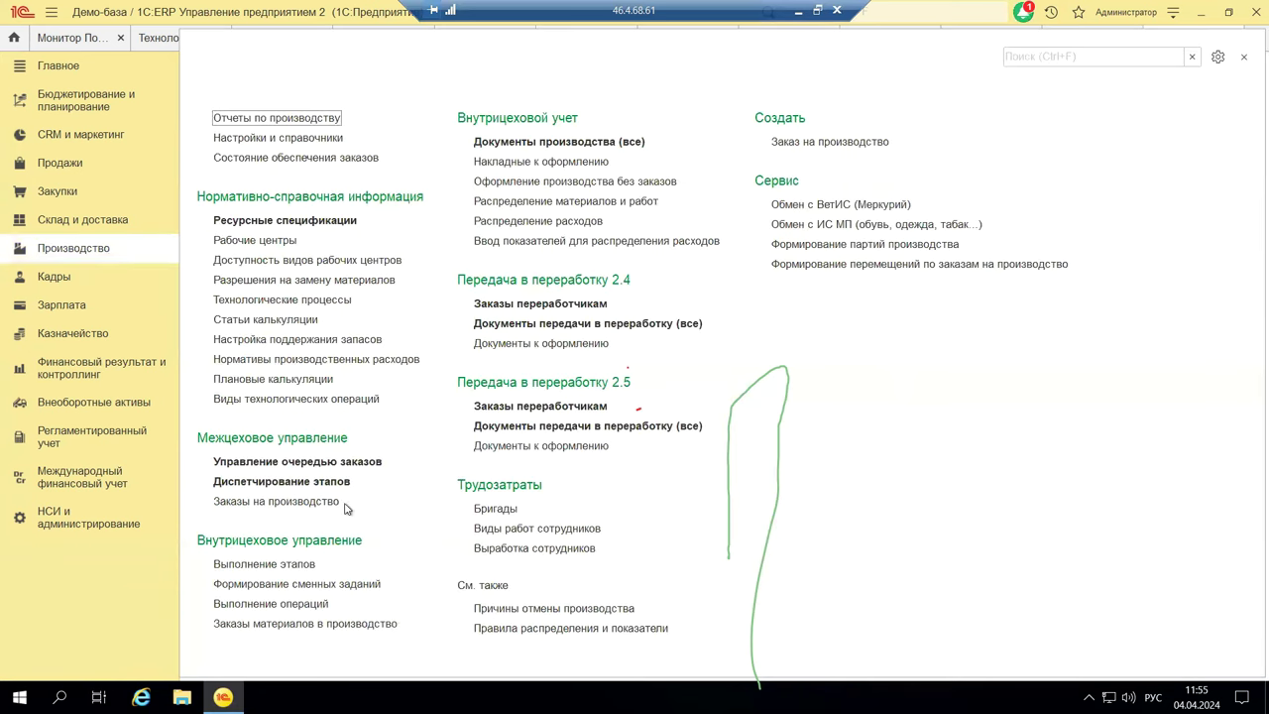